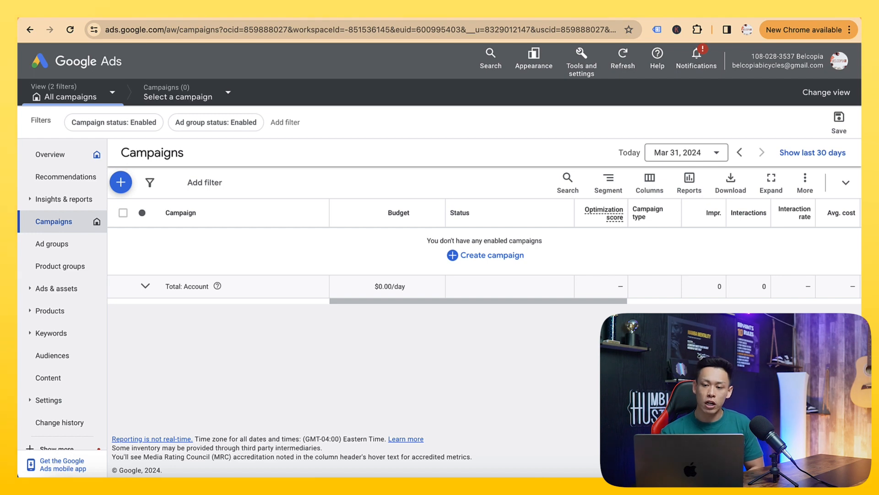
Open the negative keyword lists and the Audience manager in new browser tabs, and switch to the negative keyword lists.
left_click(581, 74)
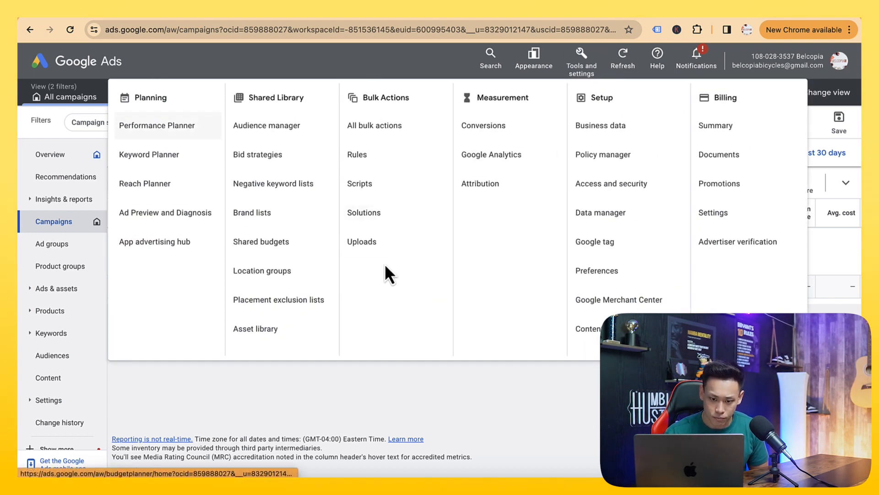
right_click(308, 184)
left_click(321, 188)
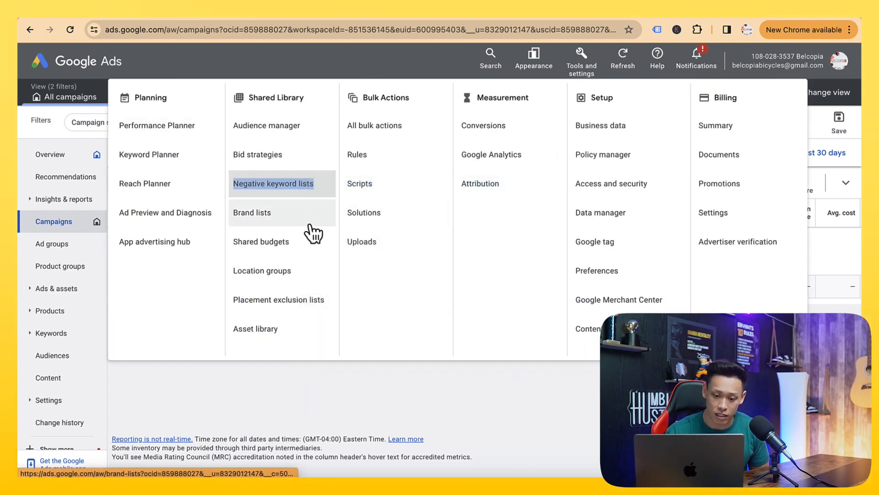
right_click(286, 128)
left_click(292, 134)
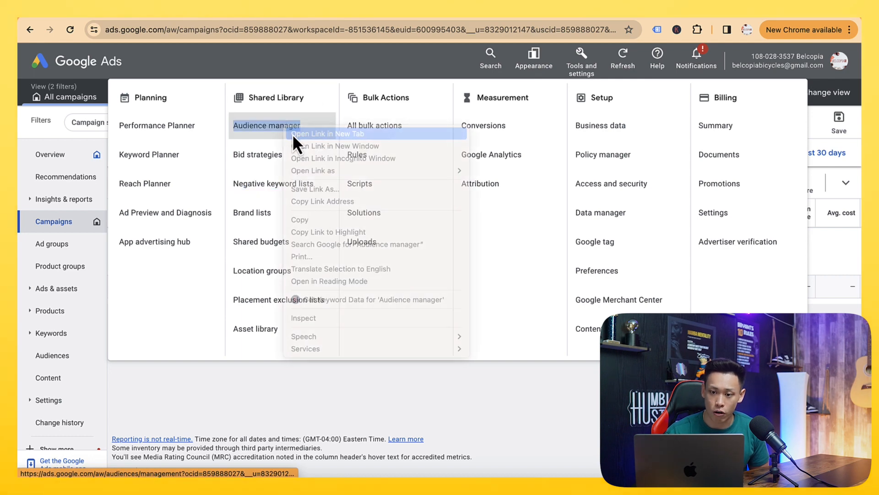
left_click(348, 19)
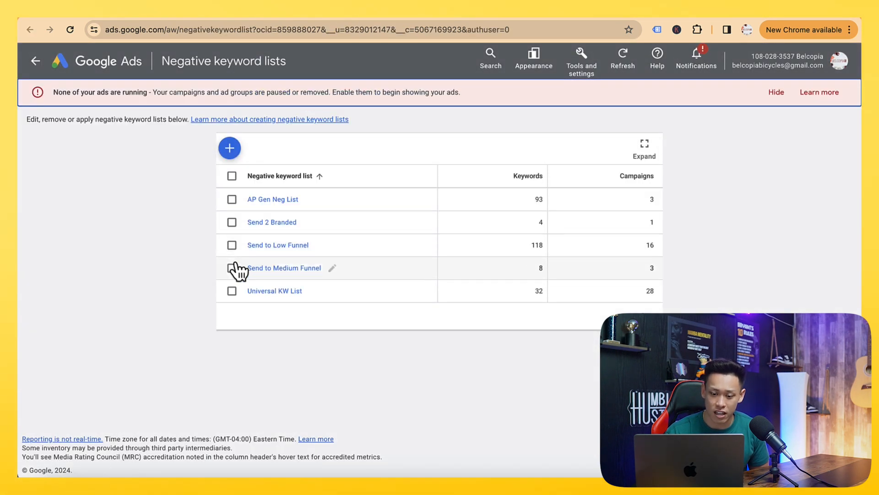
Select the negative keyword lists Universal KW List, Send to Low Funnel and Send to Medium Funnel.
left_click(232, 290)
left_click(231, 245)
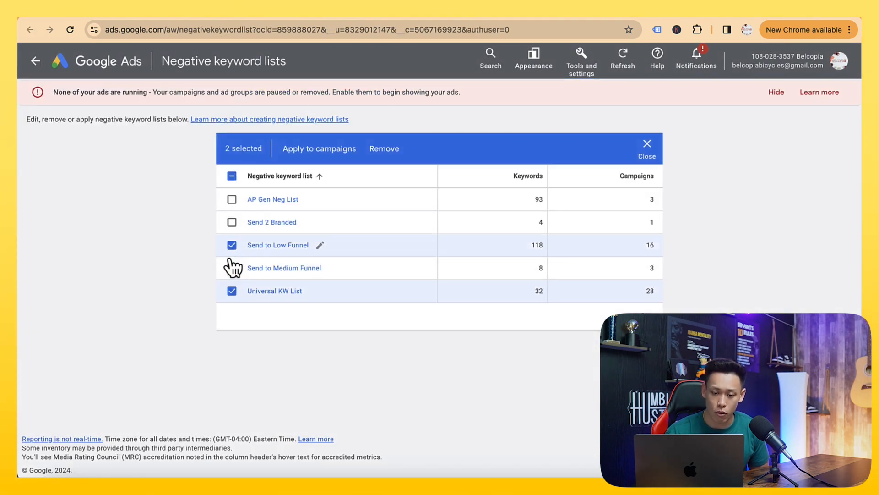
left_click(231, 268)
Examine the data segments in the Audience manager and return to the campaigns page.
left_click(497, 12)
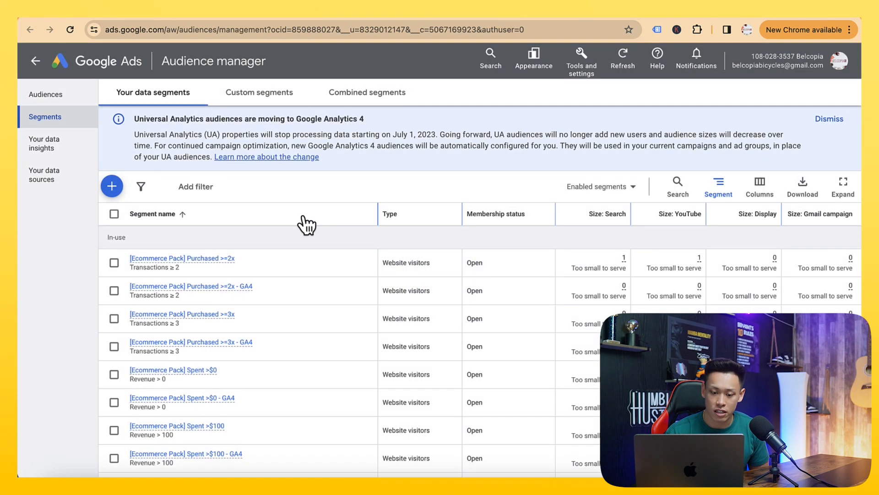
scroll(303, 216, "down", 1)
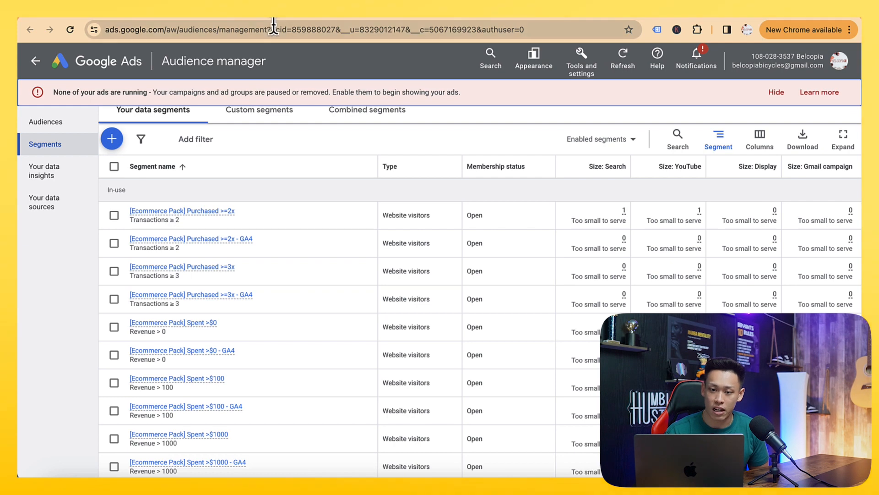
left_click(271, 14)
Start a new campaign from the campaigns page with Sales as its objective.
left_click(315, 407)
left_click(460, 259)
left_click(474, 262)
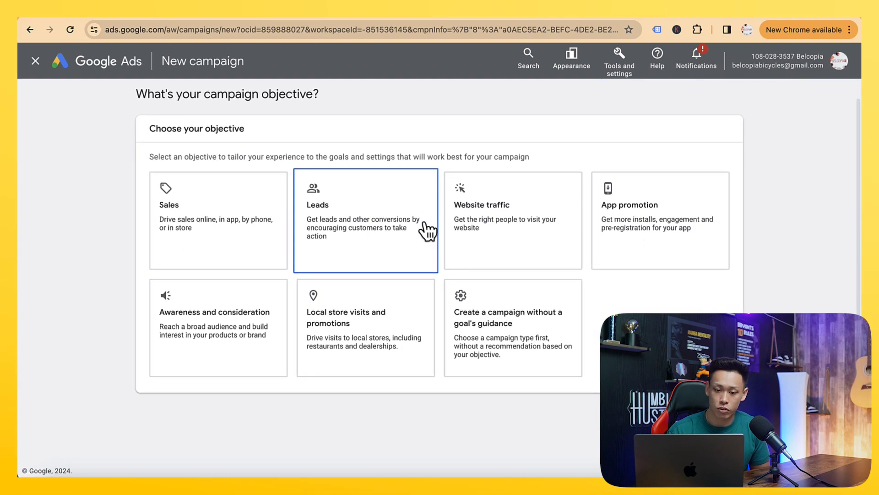
left_click(239, 240)
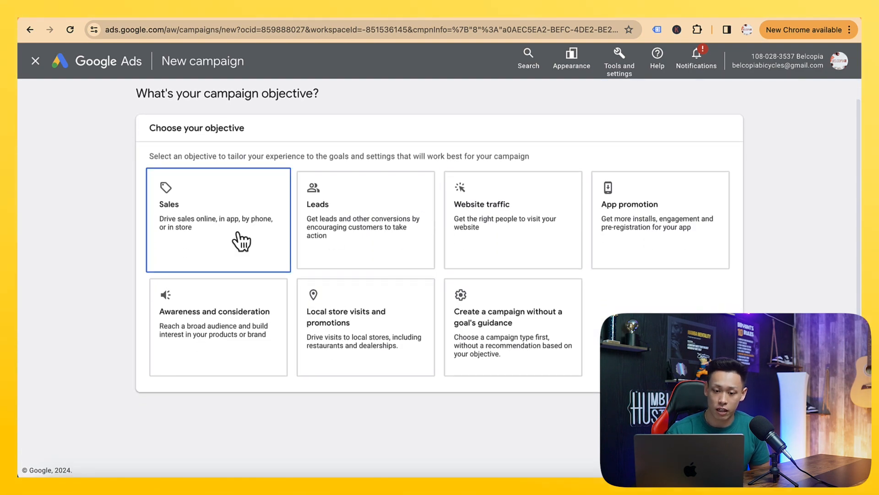
Remove the Contacts and Phone call leads conversion goals from the campaign and continue to the campaign type choice.
scroll(254, 220, "down", 5)
scroll(371, 274, "down", 3)
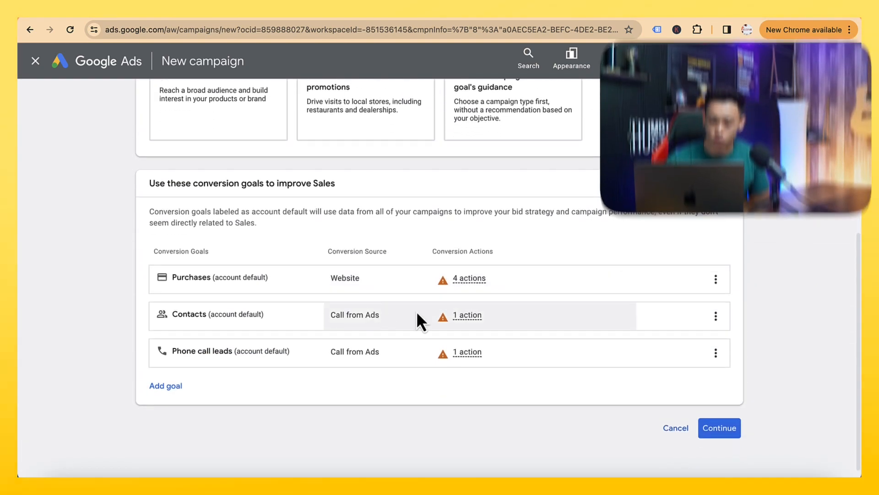
left_click(709, 315)
left_click(730, 357)
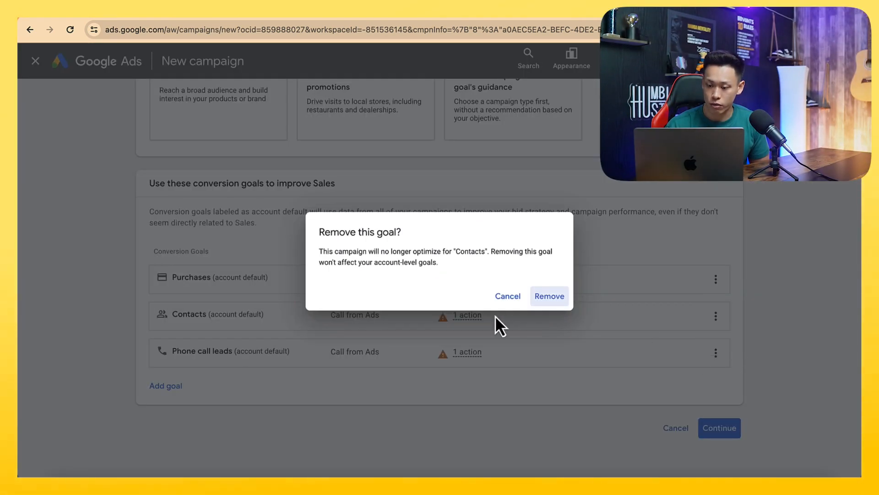
left_click(553, 302)
left_click(716, 340)
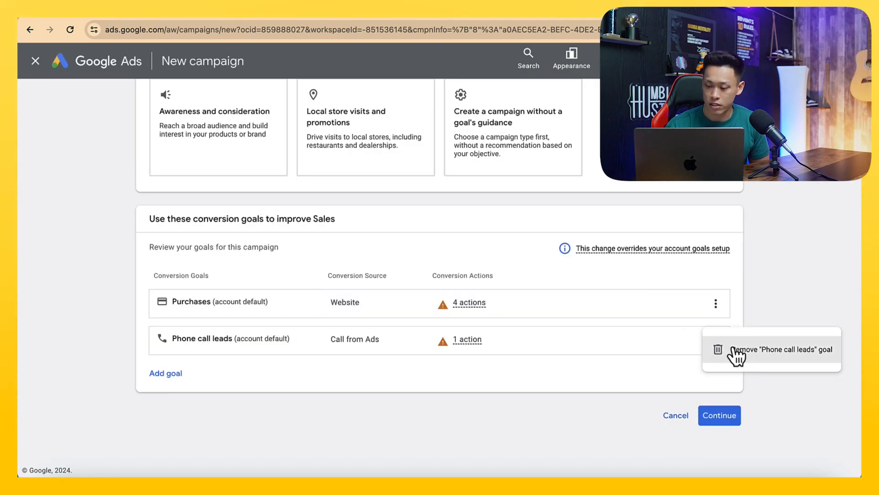
left_click(732, 356)
left_click(567, 304)
left_click(728, 416)
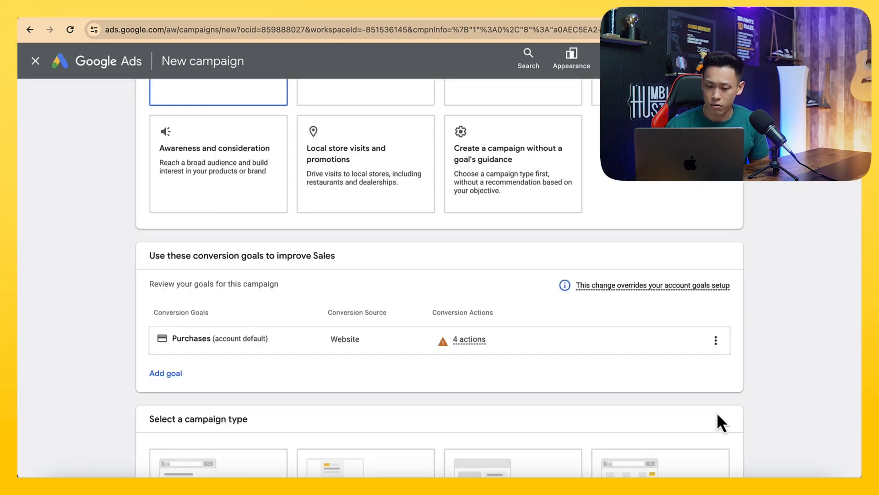
Choose Shopping as the campaign type with the Standard Shopping campaign subtype and continue to the campaign settings.
scroll(548, 367, "down", 3)
left_click(634, 304)
scroll(635, 311, "down", 3)
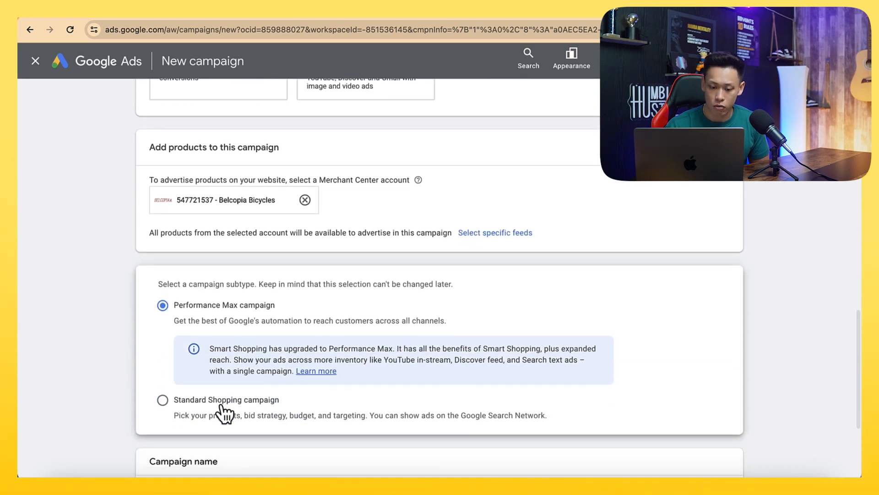
left_click(228, 405)
scroll(210, 413, "down", 2)
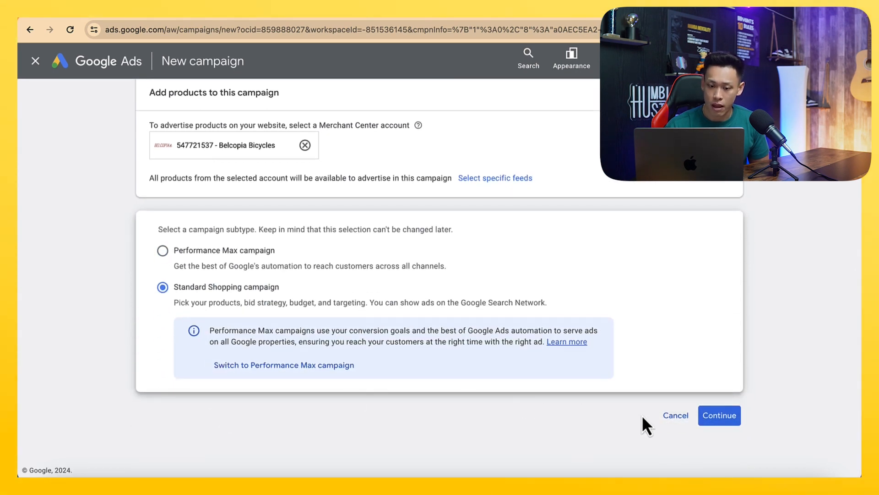
scroll(400, 337, "up", 2)
scroll(373, 330, "up", 1)
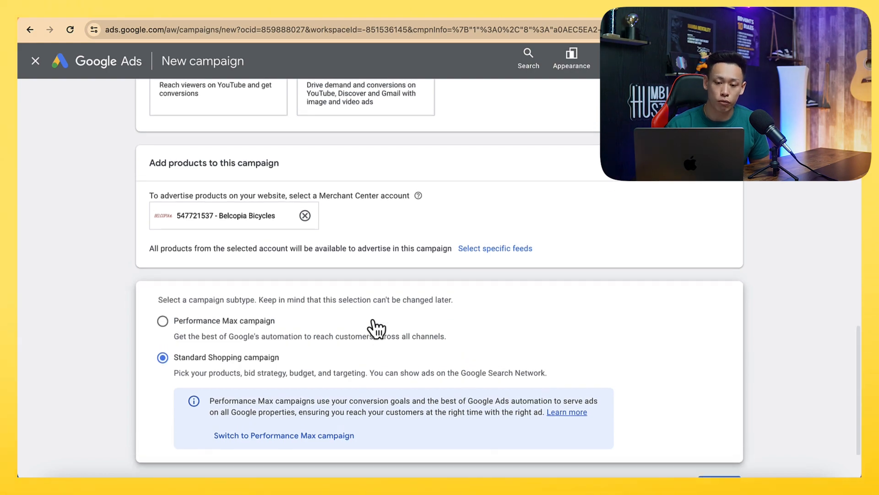
scroll(373, 325, "up", 7)
scroll(374, 325, "down", 8)
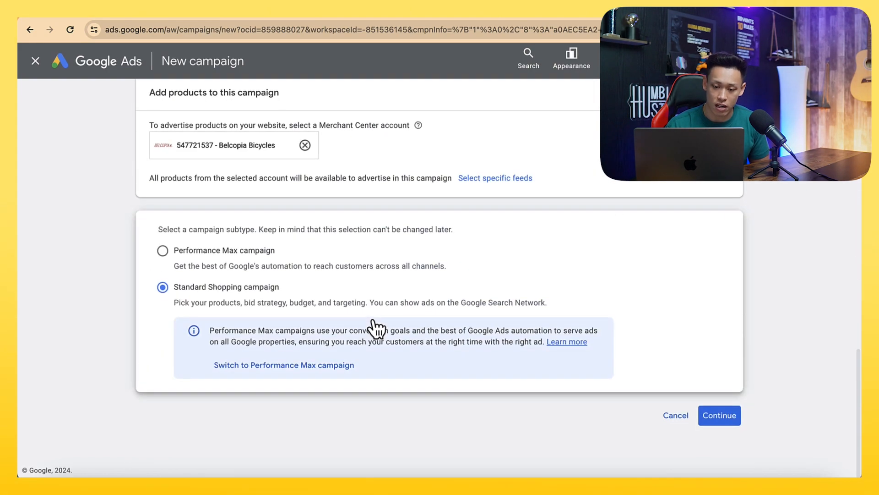
scroll(206, 379, "down", 2)
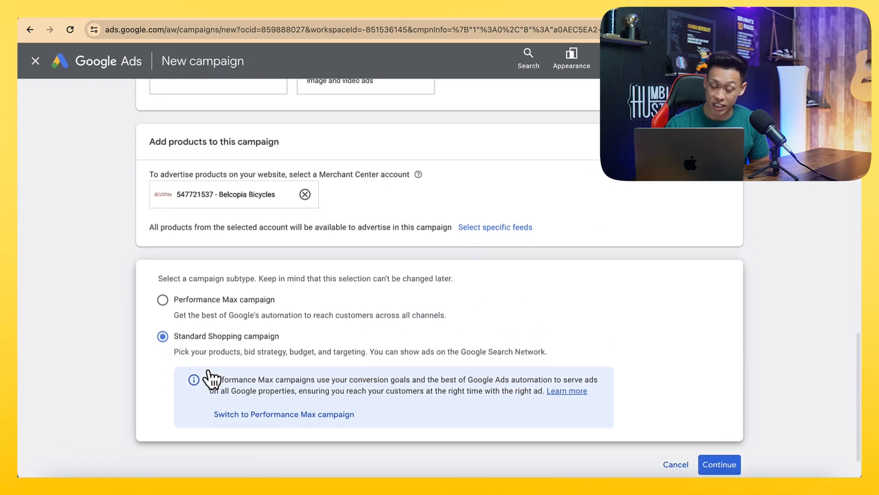
left_click(719, 421)
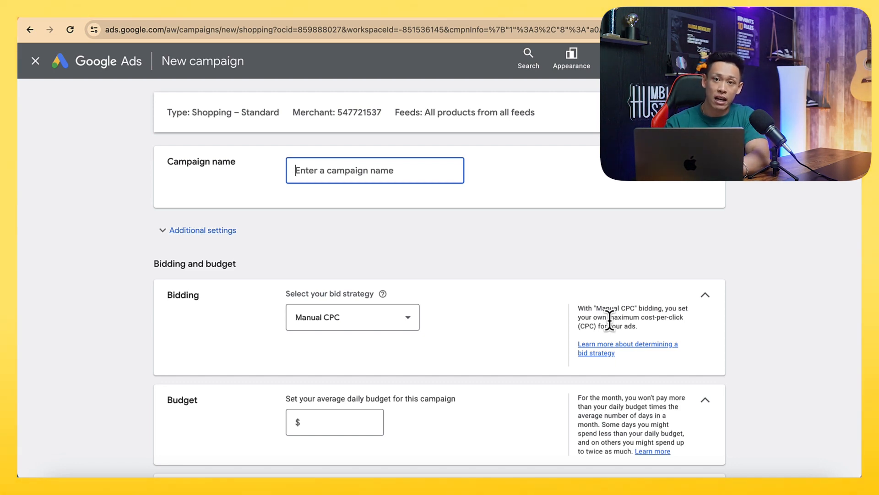
Name the campaign "Sunray | High" and expand its additional settings.
type("Sunray ")
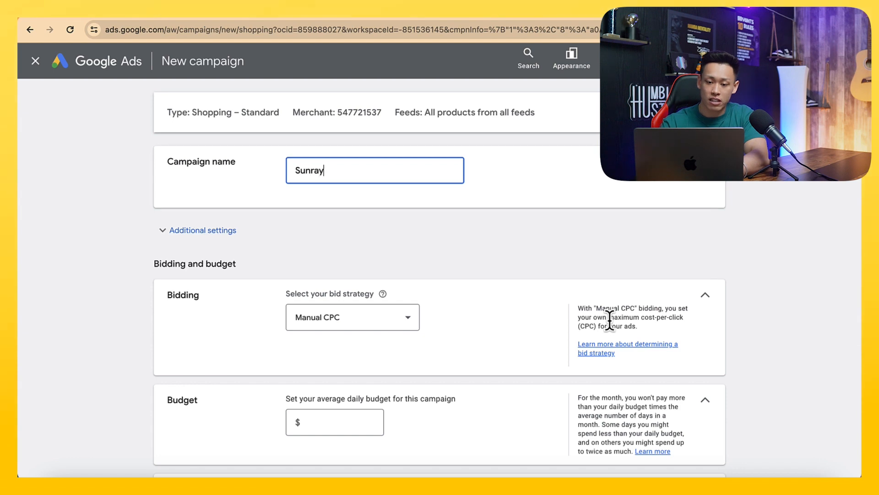
type("| High")
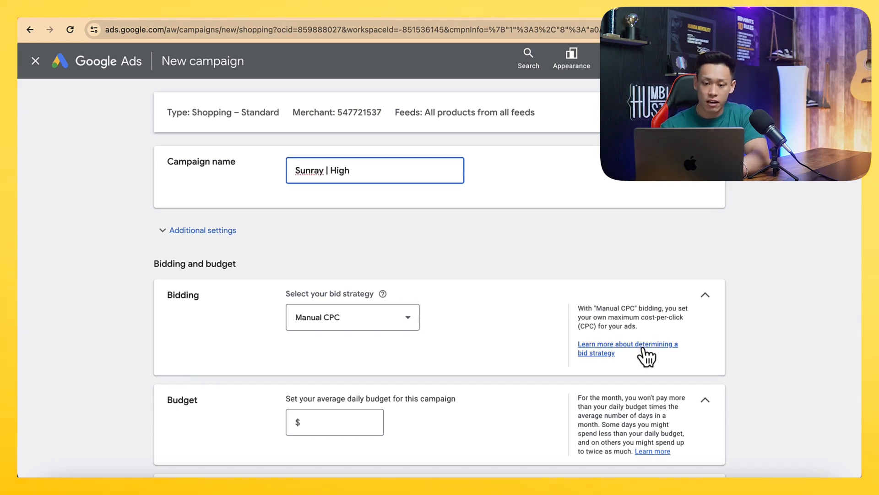
scroll(408, 255, "down", 1)
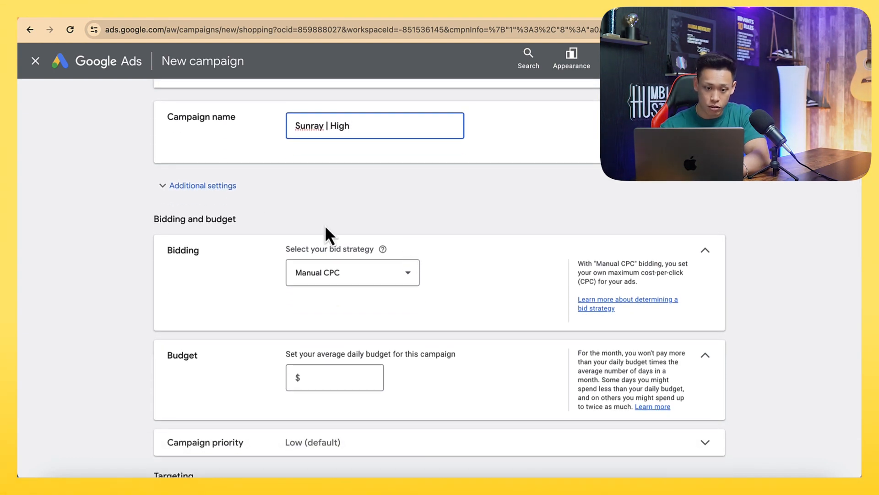
left_click(216, 186)
scroll(284, 275, "down", 2)
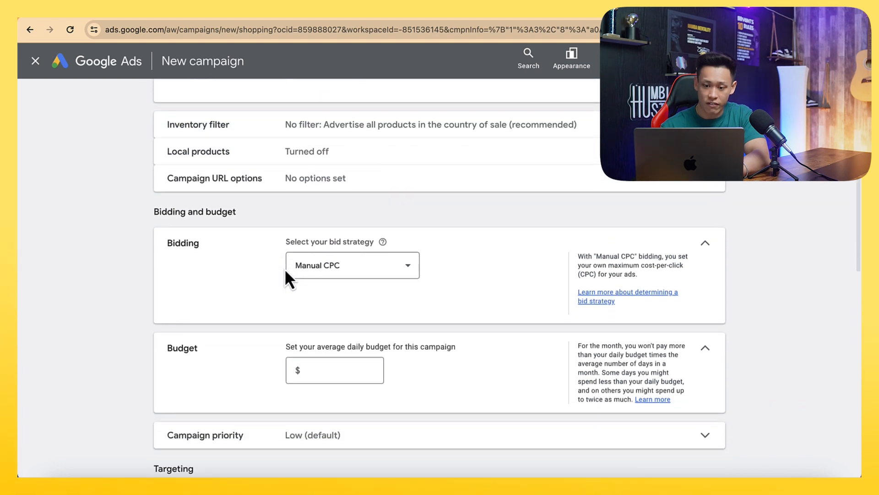
Set the average daily budget to $5 and the campaign priority to High.
scroll(316, 277, "down", 1)
left_click(322, 310)
type("5")
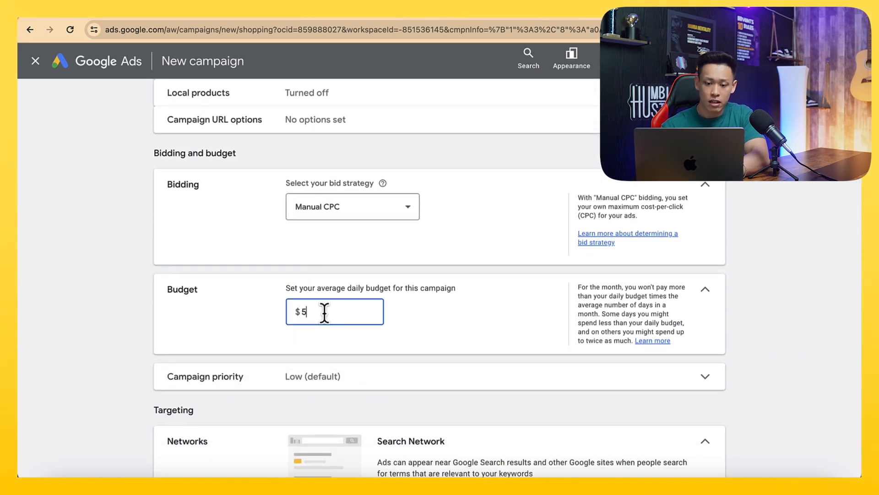
scroll(325, 321, "down", 2)
left_click(330, 272)
left_click(302, 347)
left_click(705, 262)
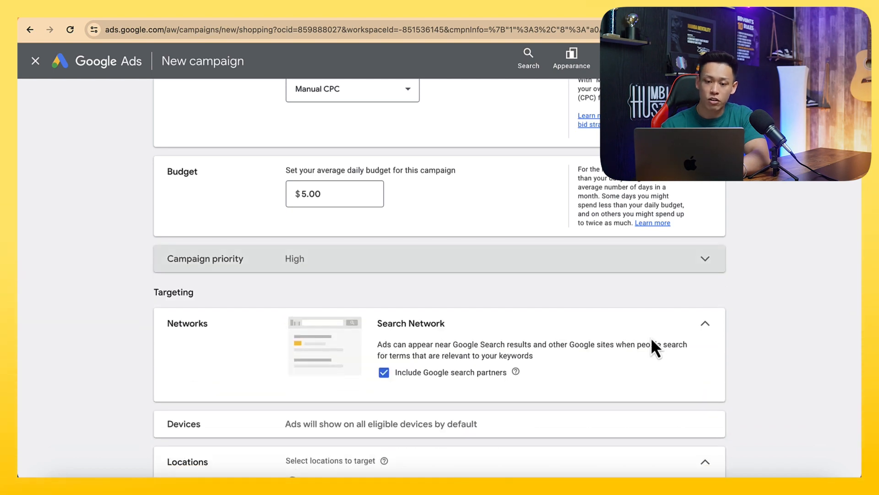
Exclude Google search partners from the campaign's networks.
scroll(653, 346, "down", 4)
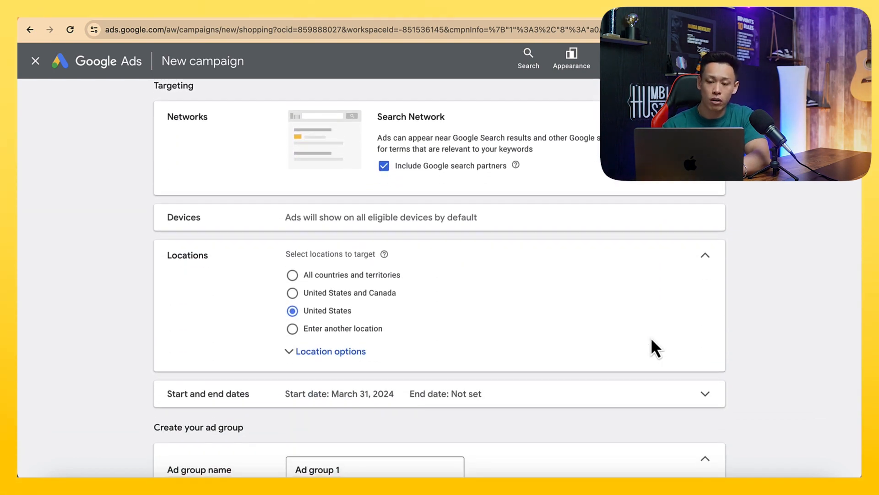
scroll(652, 343, "up", 10)
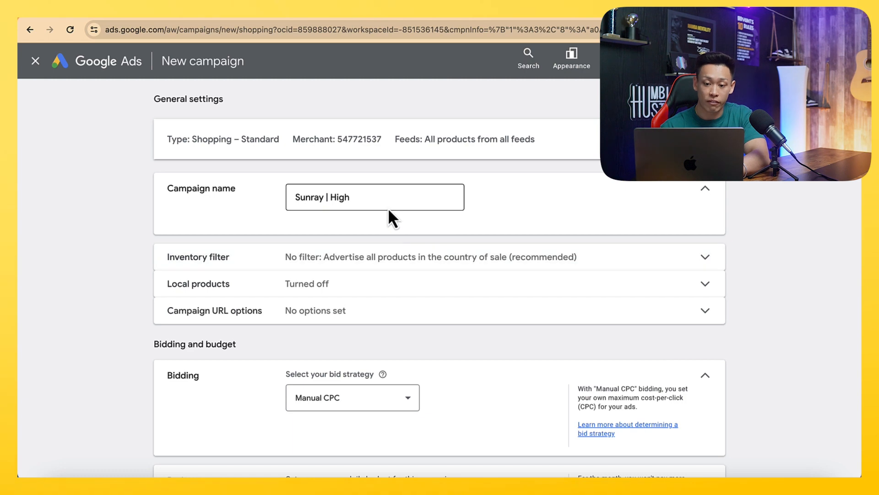
scroll(411, 274, "down", 8)
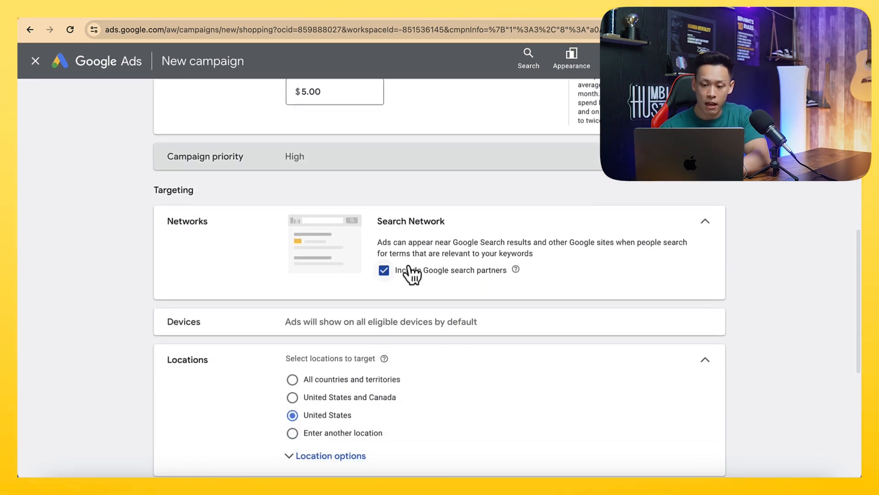
left_click(386, 272)
Switch the location targeting to a custom location and target the United States.
scroll(392, 294, "down", 3)
left_click(335, 311)
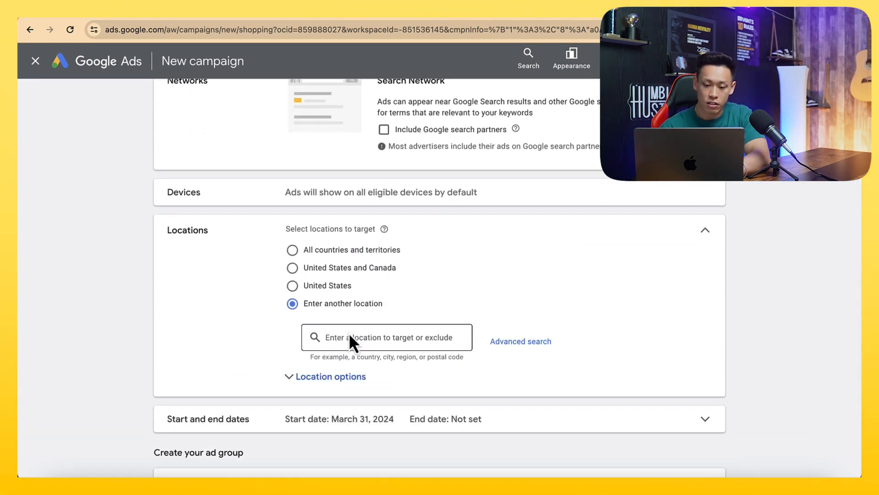
type("united states")
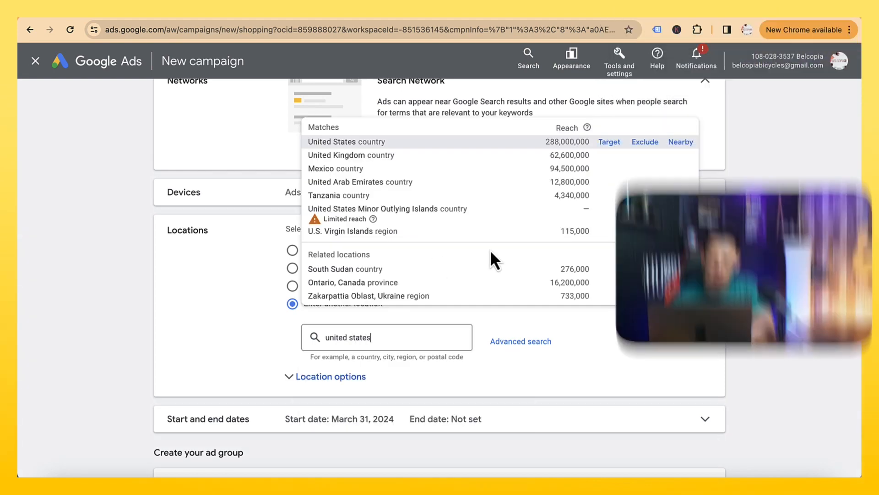
left_click(609, 141)
Exclude the states of Hawaii and Alaska from the targeted locations.
left_click(336, 385)
type("hawa")
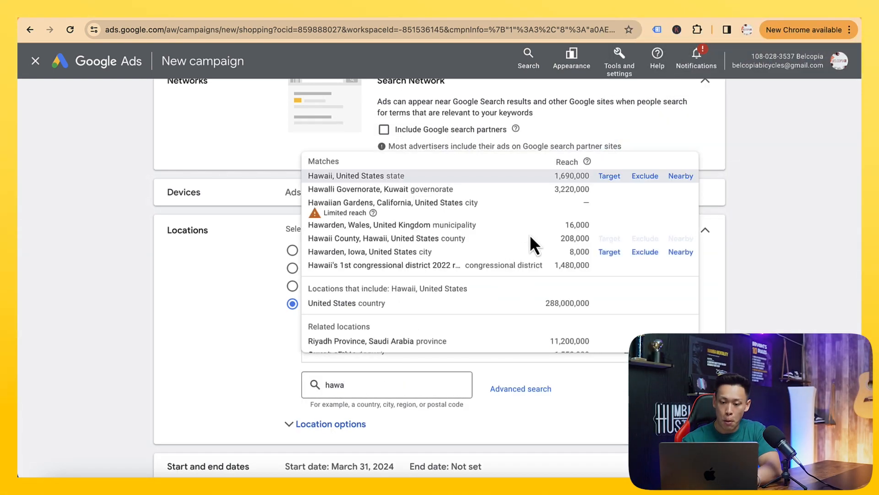
left_click(645, 176)
left_click(380, 432)
type("alaska")
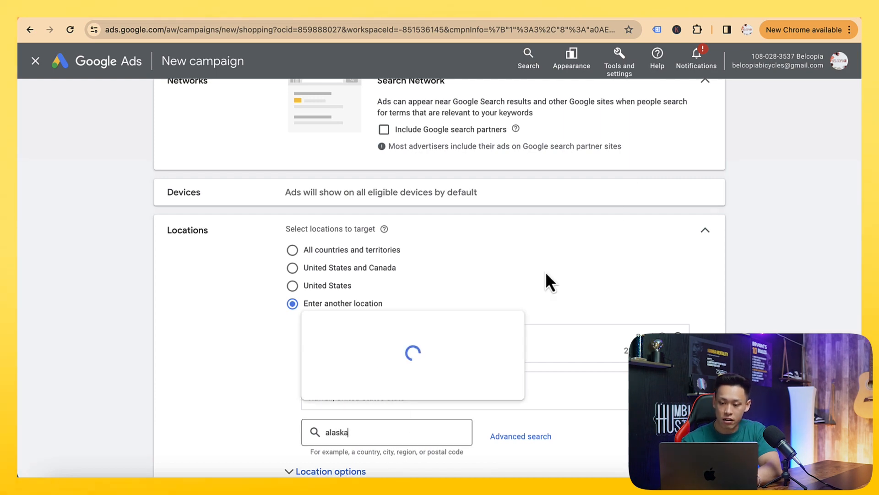
left_click(643, 223)
Name the ad group "Sunray | High" by reusing the campaign name.
scroll(599, 361, "down", 1)
scroll(598, 351, "down", 6)
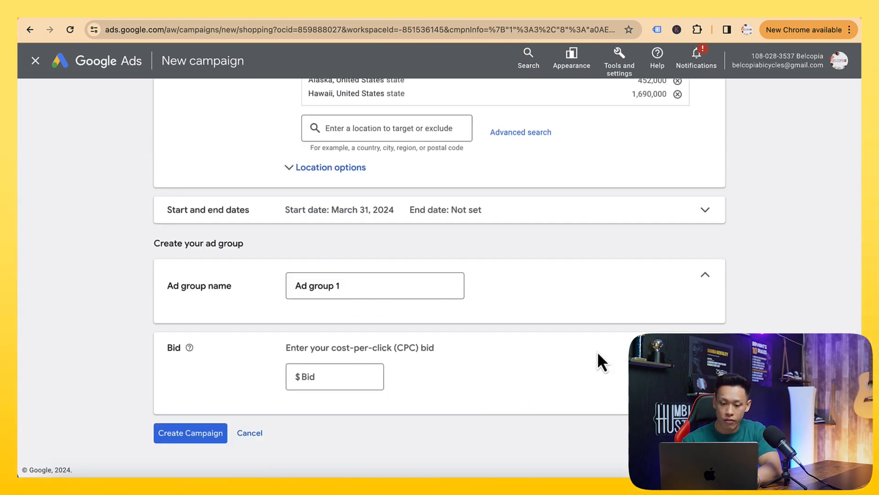
triple_click(368, 286)
key("BackSpace")
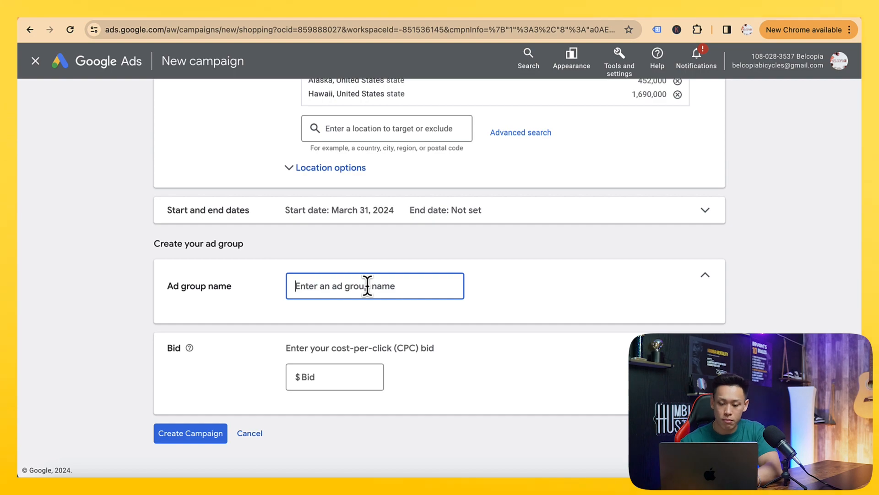
scroll(370, 312, "up", 10)
scroll(370, 307, "up", 8)
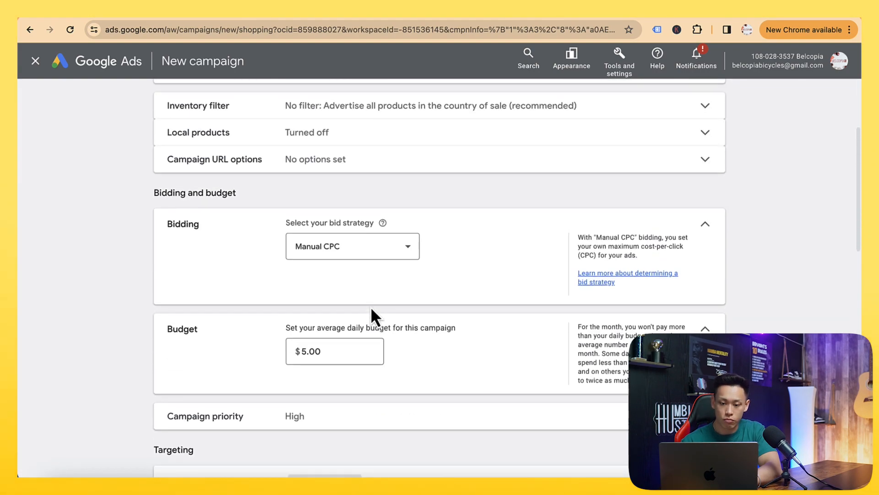
triple_click(342, 202)
key("ctrl+c")
scroll(343, 204, "down", 15)
left_click(337, 285)
key("ctrl+v")
Set the ad group's cost-per-click bid to $0.01 and create the campaign.
left_click(324, 377)
type("0")
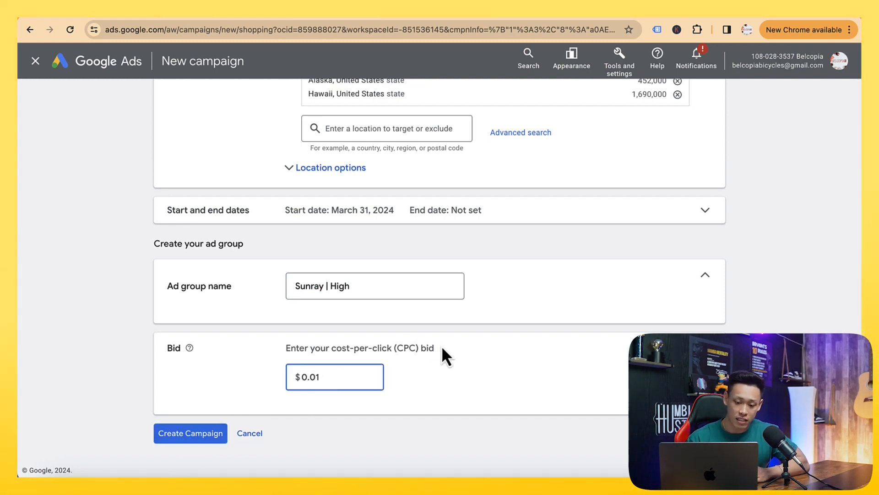
mouse_move(189, 348)
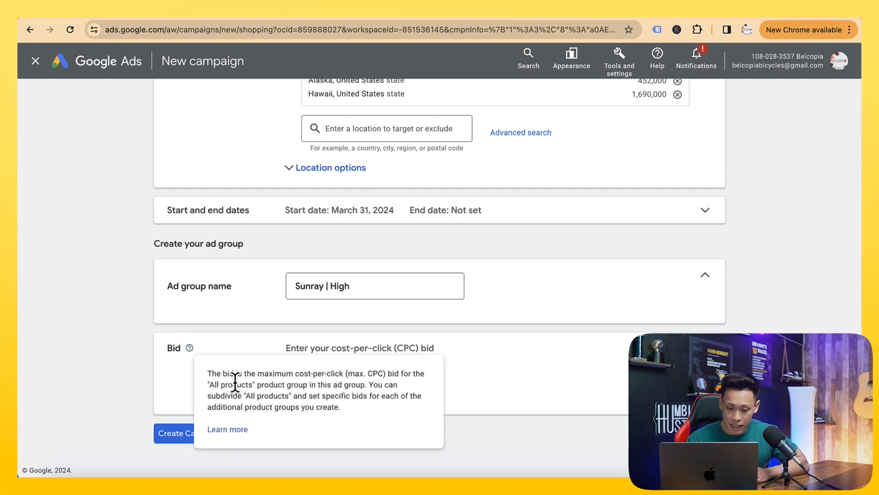
left_click_drag(265, 373, 326, 374)
left_click_drag(257, 386, 207, 375)
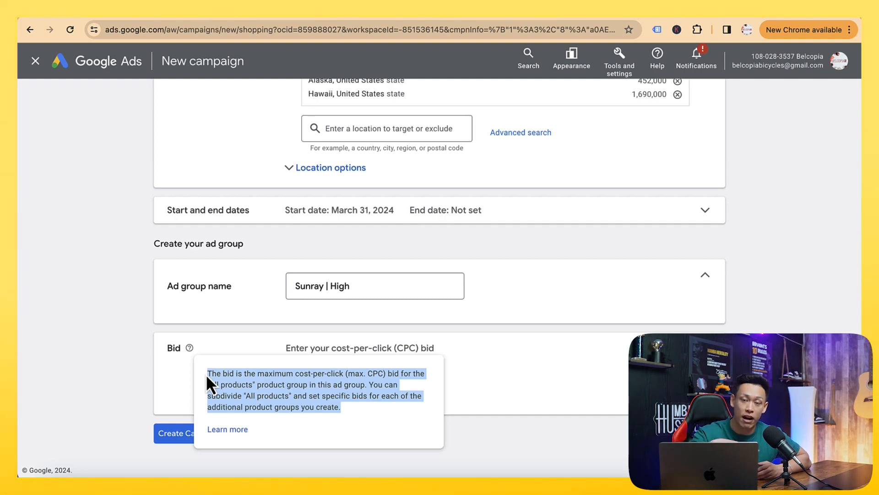
left_click(145, 356)
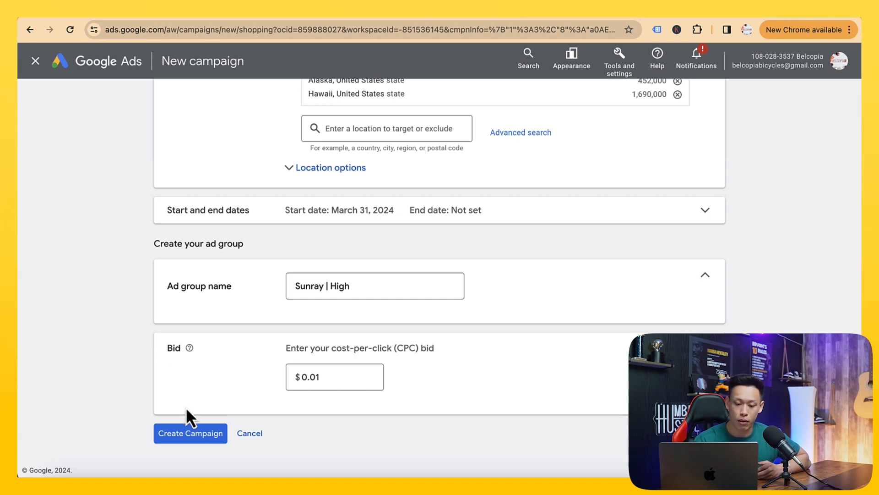
left_click(190, 433)
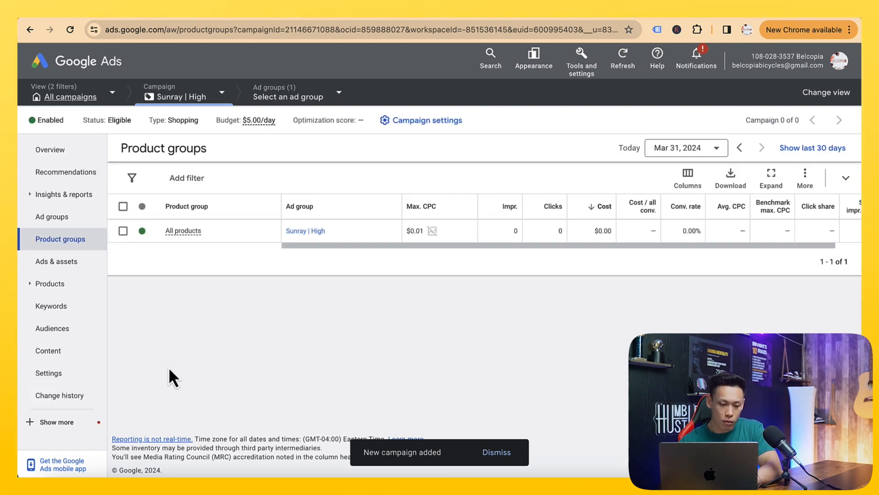
Review the new campaign's settings, checking its campaign-specific conversion goals, bidding, budget, priority and targeting.
left_click(72, 378)
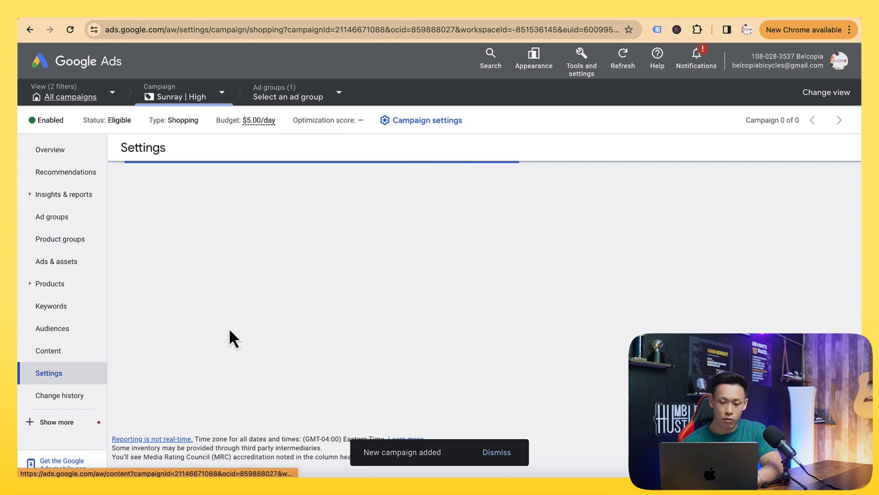
scroll(463, 380, "down", 2)
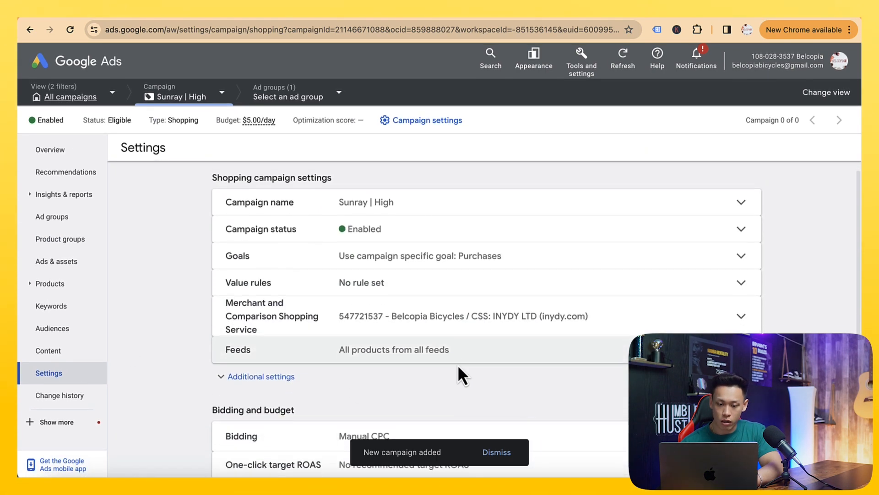
left_click(517, 249)
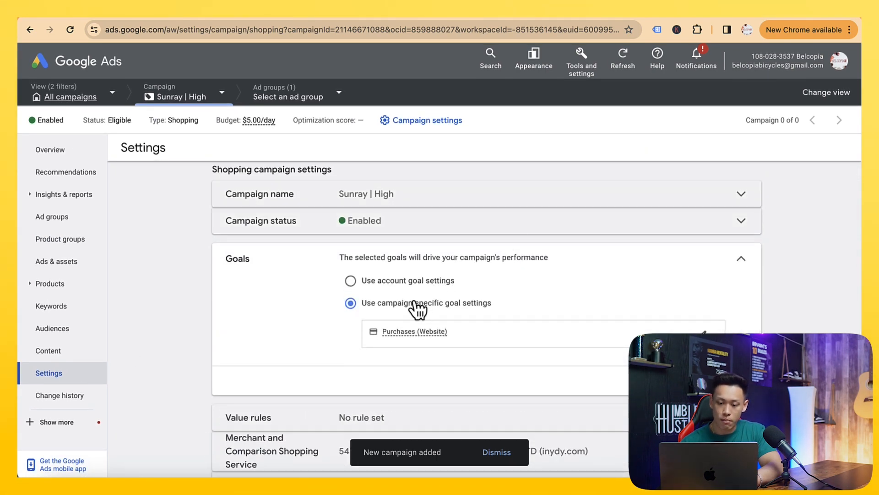
left_click(702, 335)
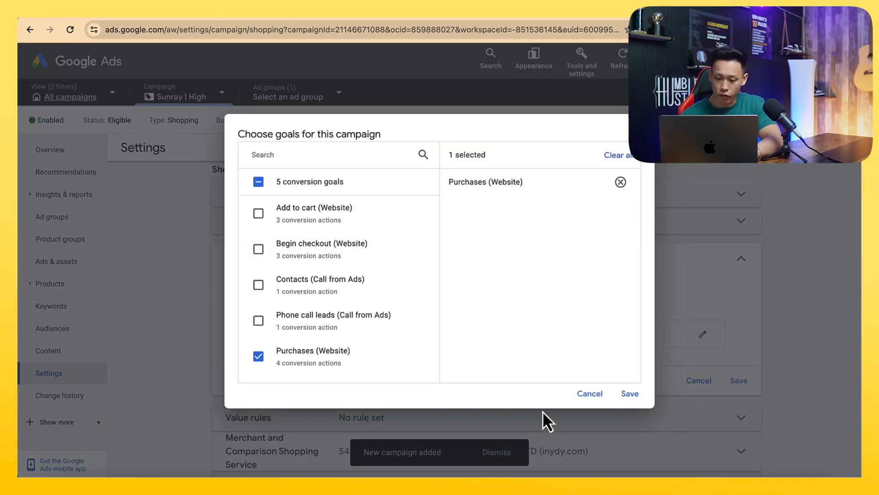
left_click(590, 395)
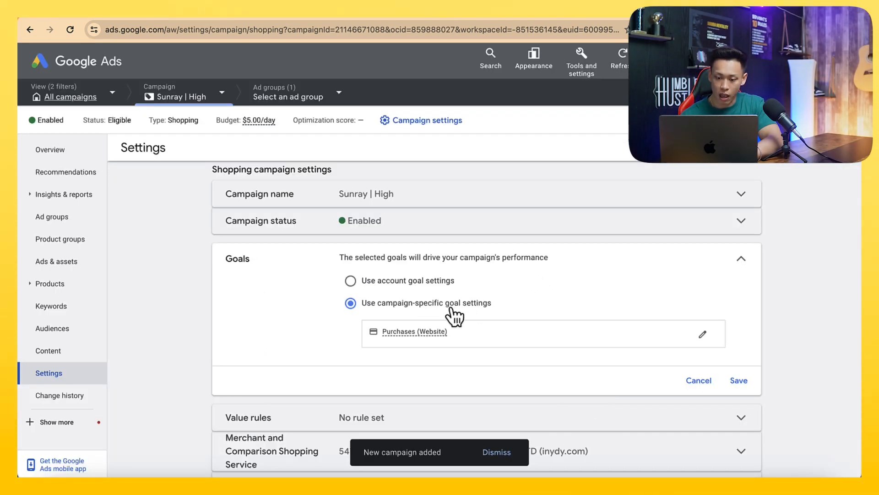
left_click(740, 383)
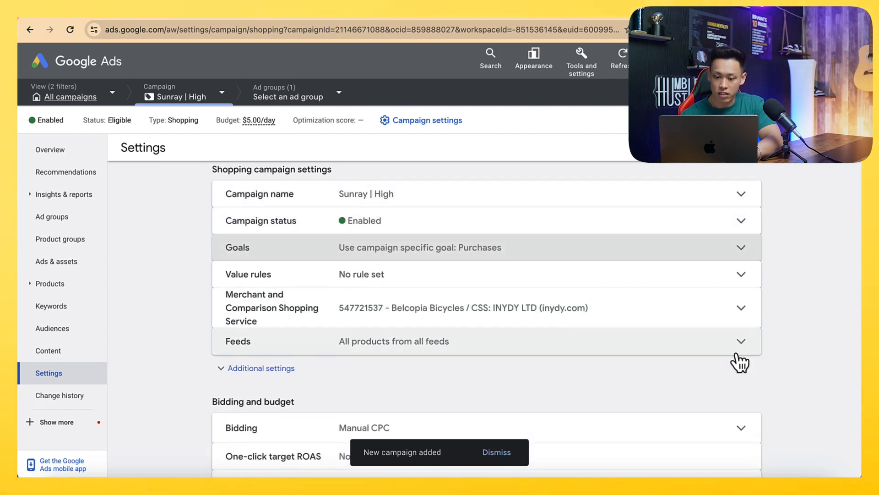
scroll(737, 362, "down", 2)
scroll(738, 361, "down", 4)
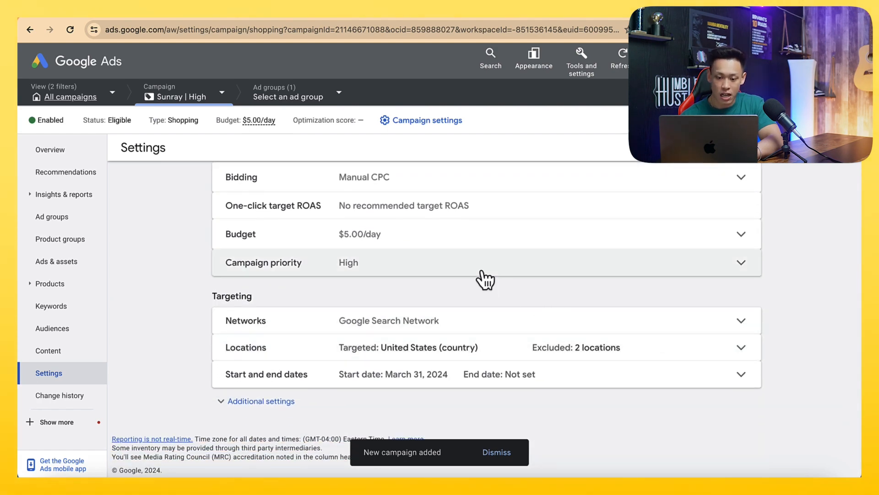
Set the campaign's bid adjustment for mobile phones to a 65% decrease.
left_click(80, 202)
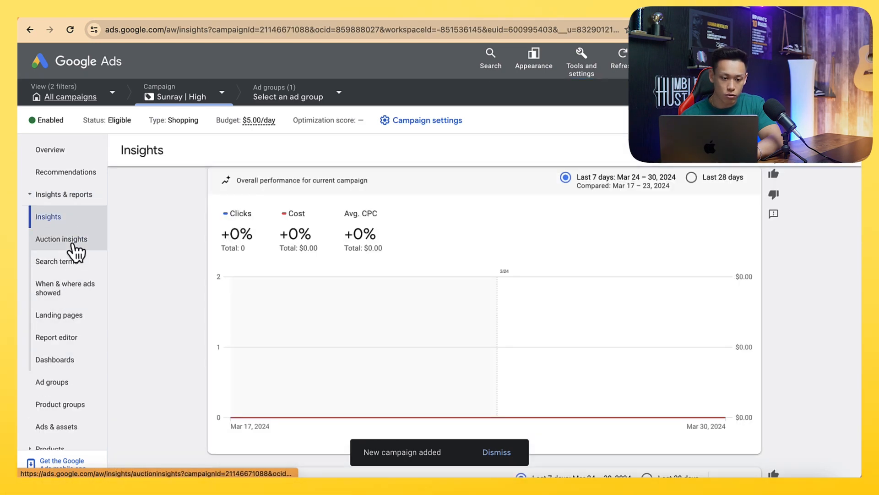
left_click(65, 196)
left_click(58, 195)
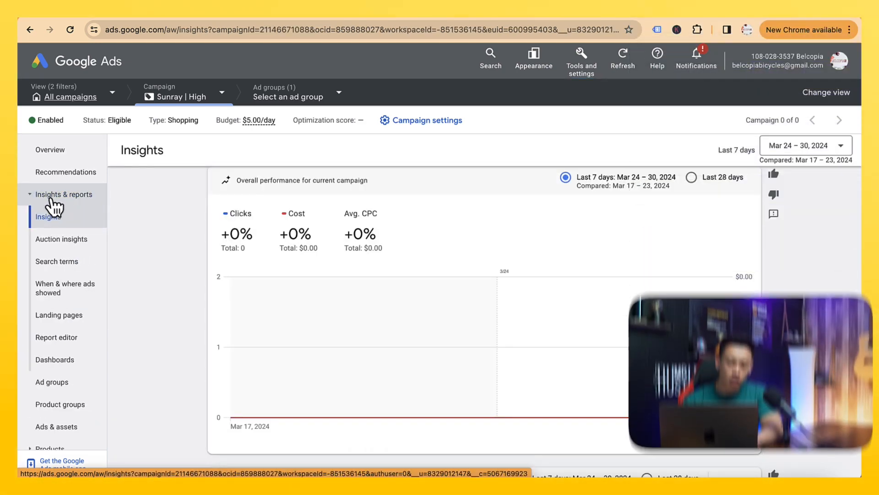
left_click(48, 290)
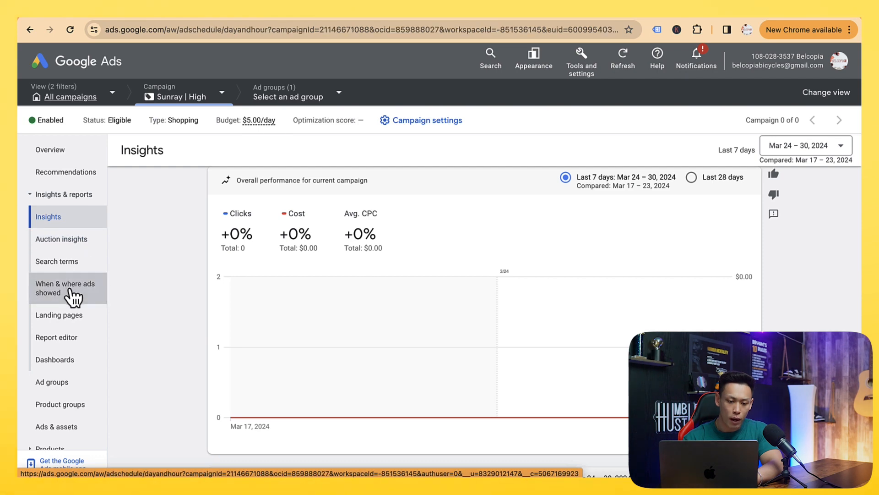
left_click(313, 157)
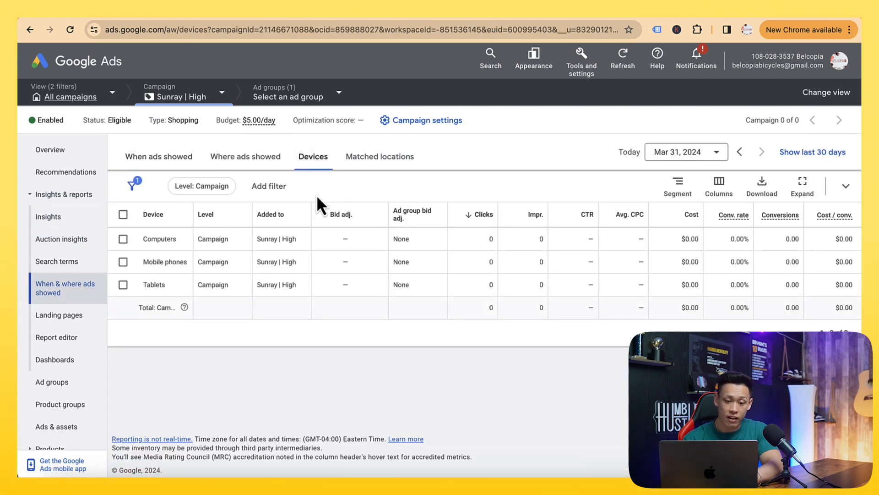
left_click(372, 261)
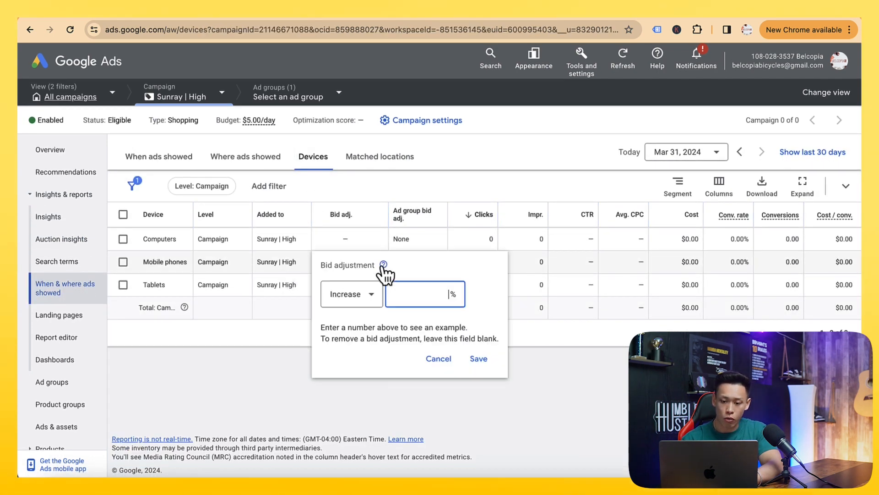
left_click(369, 298)
left_click(362, 335)
left_click(443, 290)
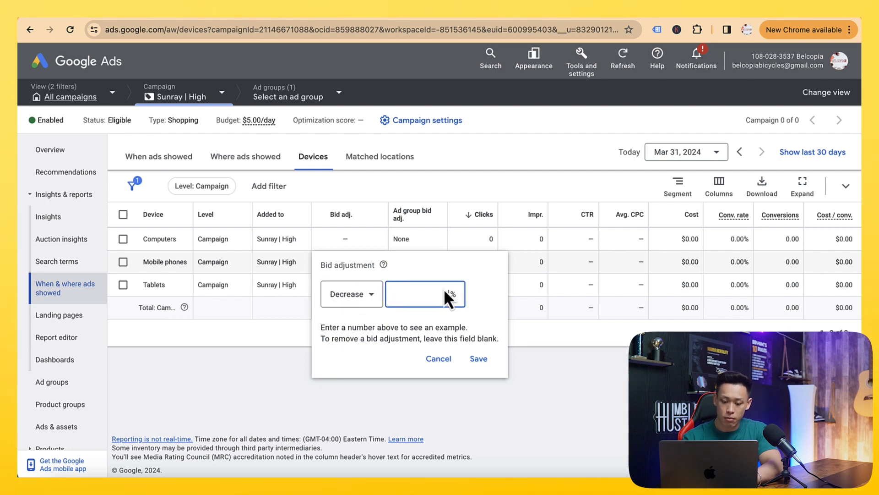
type("65")
left_click(478, 359)
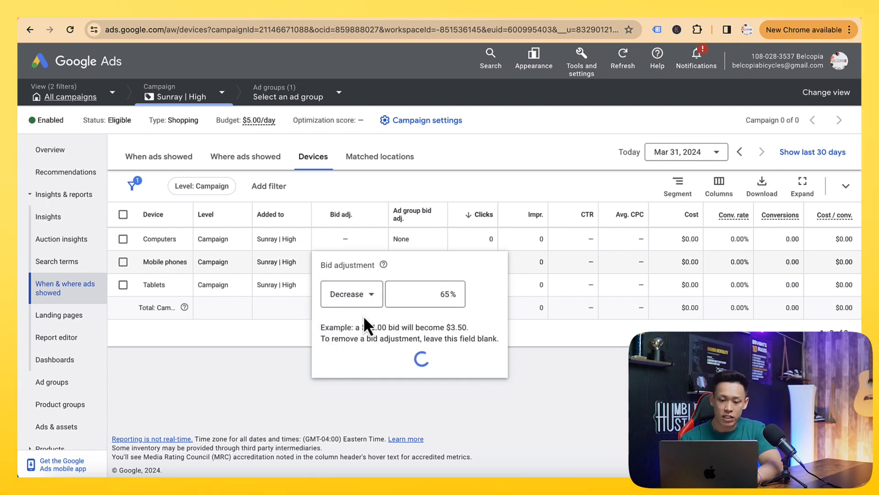
Set the campaign's bid adjustment for tablets to a 65% decrease.
left_click(374, 285)
left_click(350, 316)
left_click(350, 354)
left_click(442, 325)
type("65")
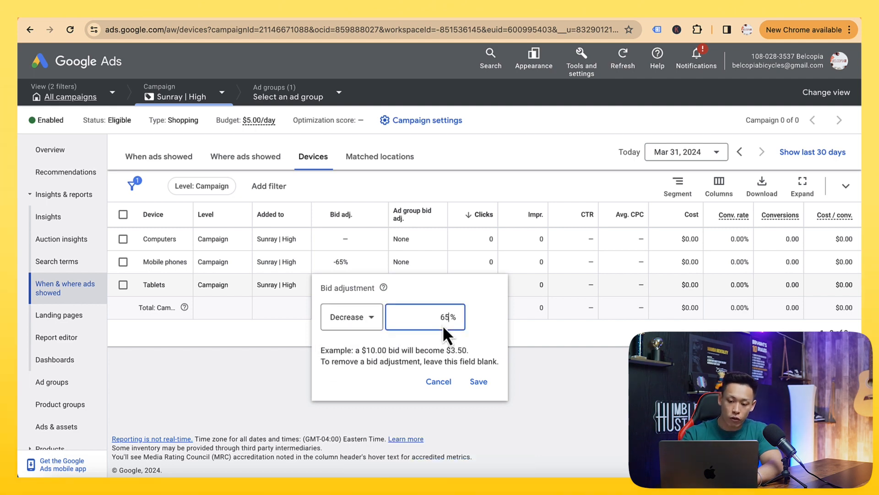
left_click(477, 381)
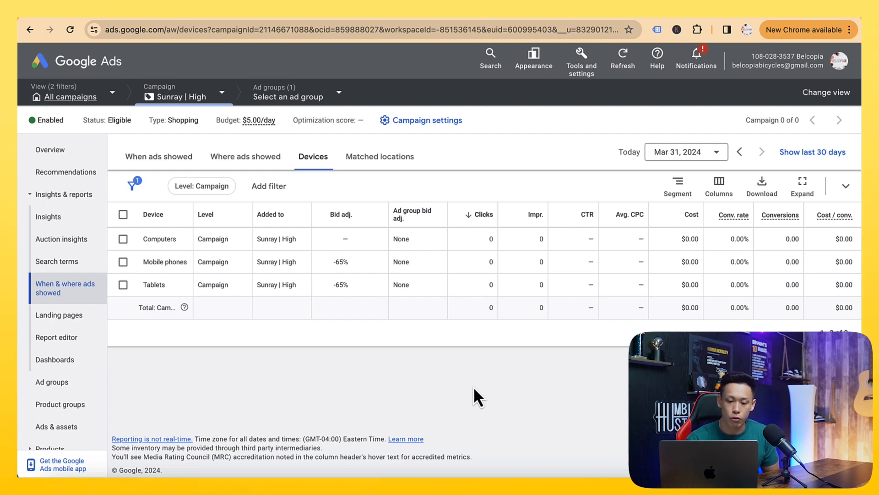
Subdivide the Sunray | High ad group's All products by brand, selecting only sunray without editing bids, and exclude everything else in All products.
left_click(78, 201)
left_click(77, 217)
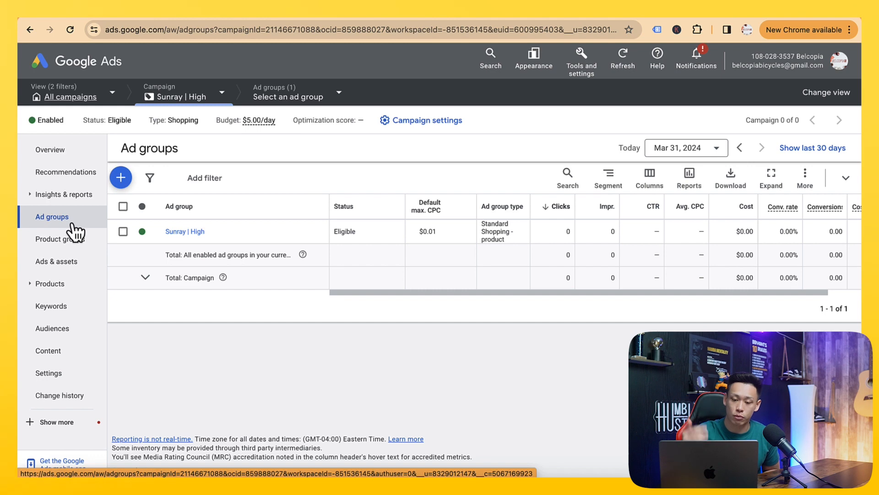
left_click(185, 232)
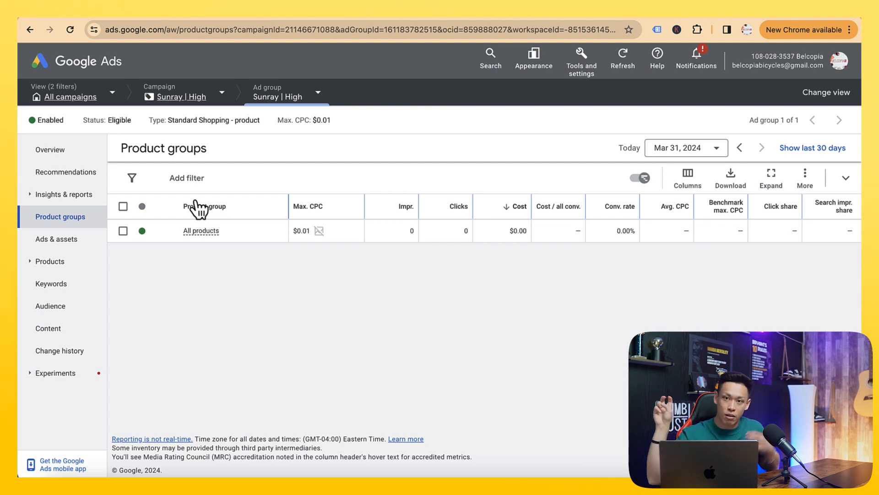
left_click(276, 231)
left_click(348, 172)
left_click(349, 187)
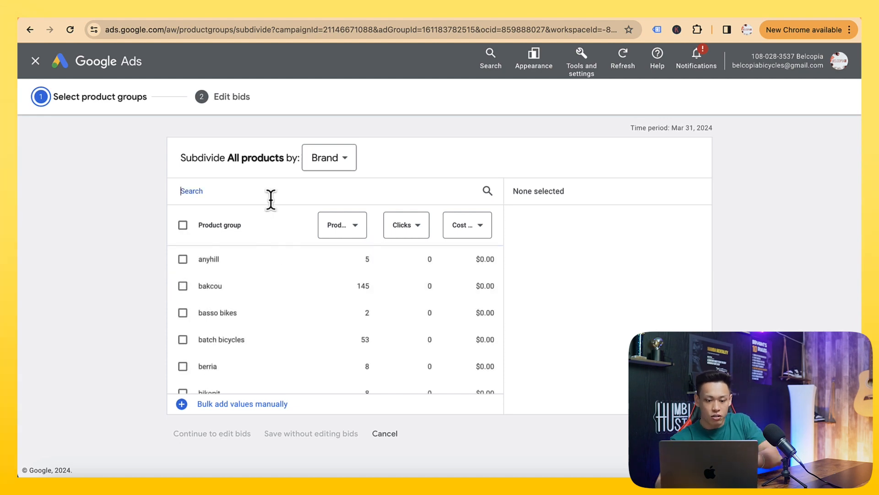
type("sunray")
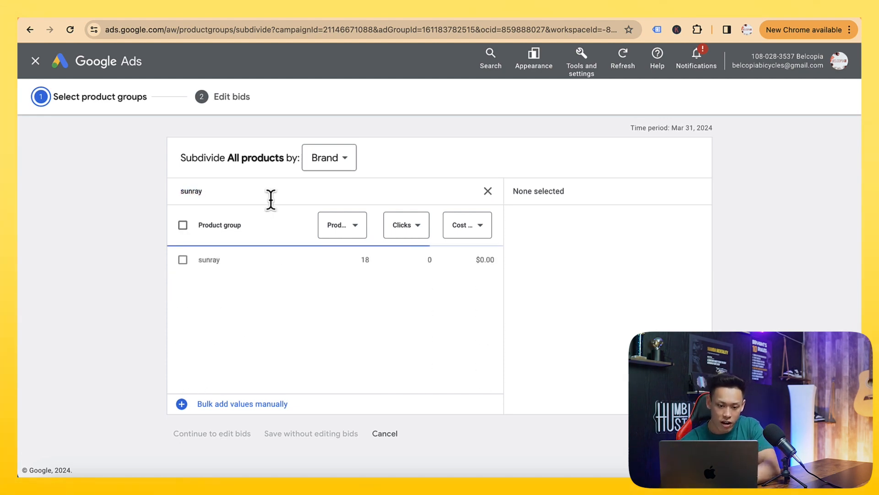
left_click(231, 264)
left_click(311, 433)
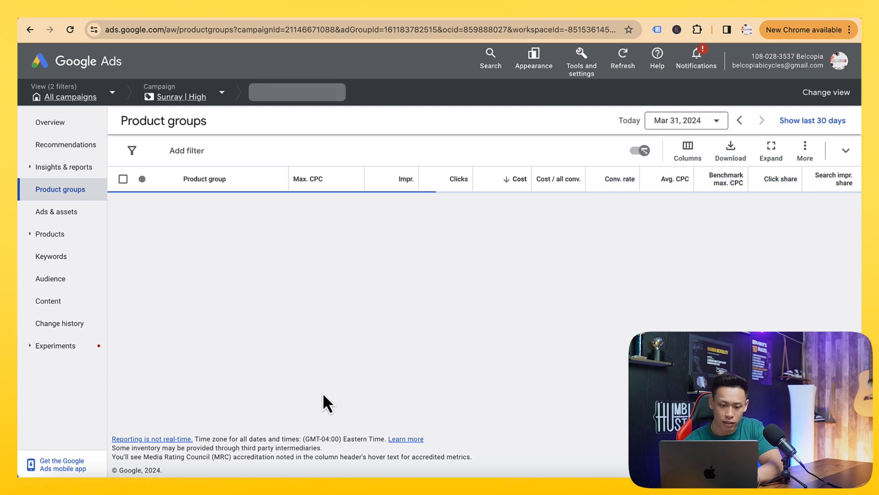
left_click(143, 259)
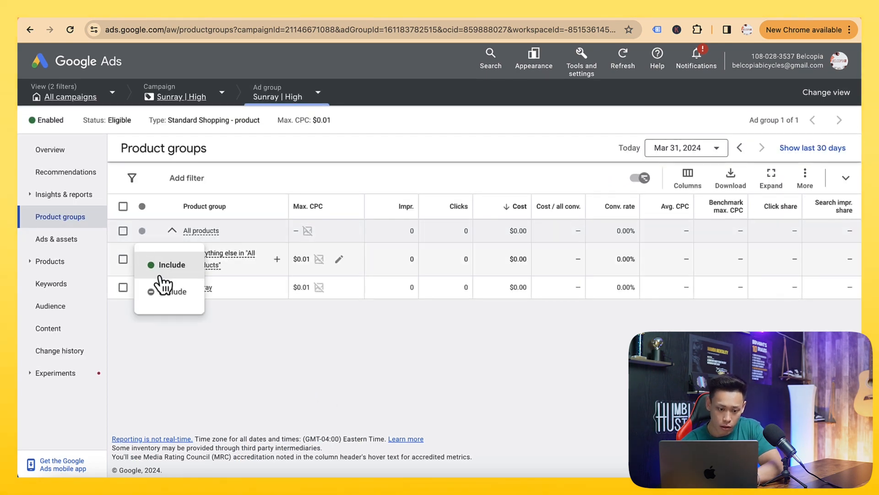
left_click(165, 293)
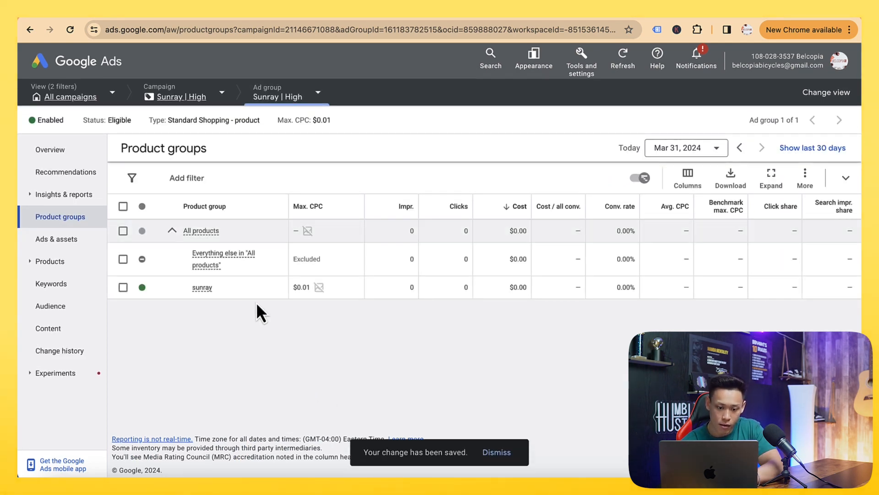
Subdivide the sunray product group by Custom label 0, selecting all price ranges from 1000-2000 to 4000-5000, and save without editing bids.
left_click(278, 287)
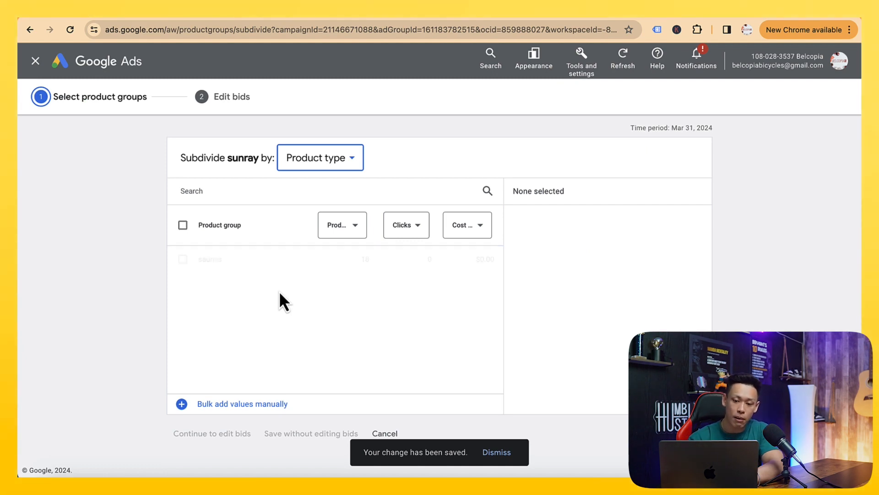
left_click(313, 161)
mouse_move(324, 322)
left_click(388, 328)
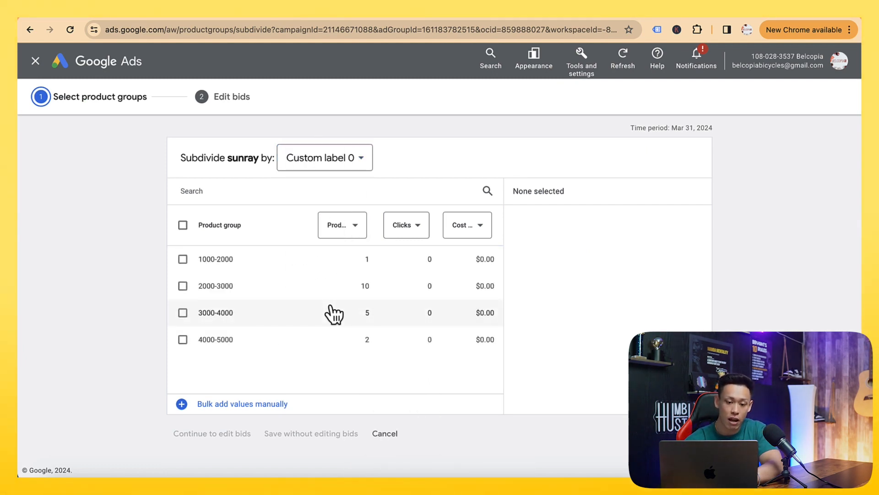
left_click(183, 224)
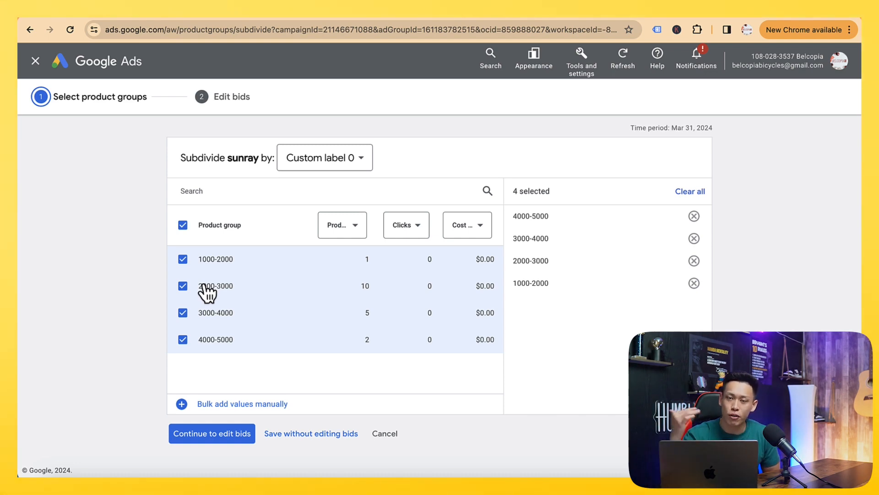
left_click(313, 434)
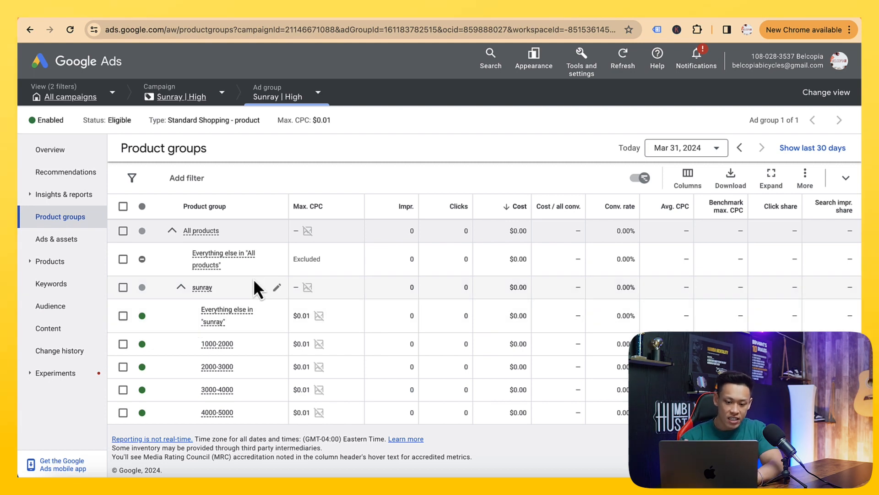
Apply the negative keyword lists Universal KW List, Send to Low Funnel and Send to Medium Funnel to the Sunray | High campaign.
left_click(34, 286)
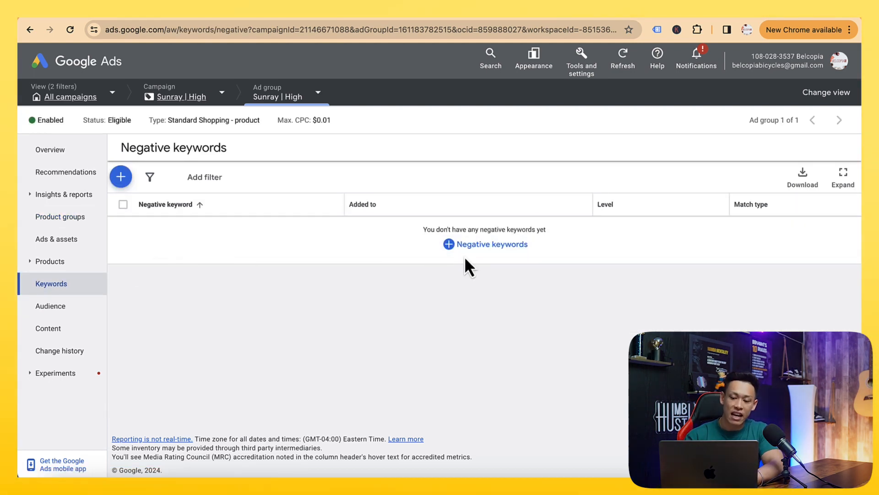
left_click(472, 244)
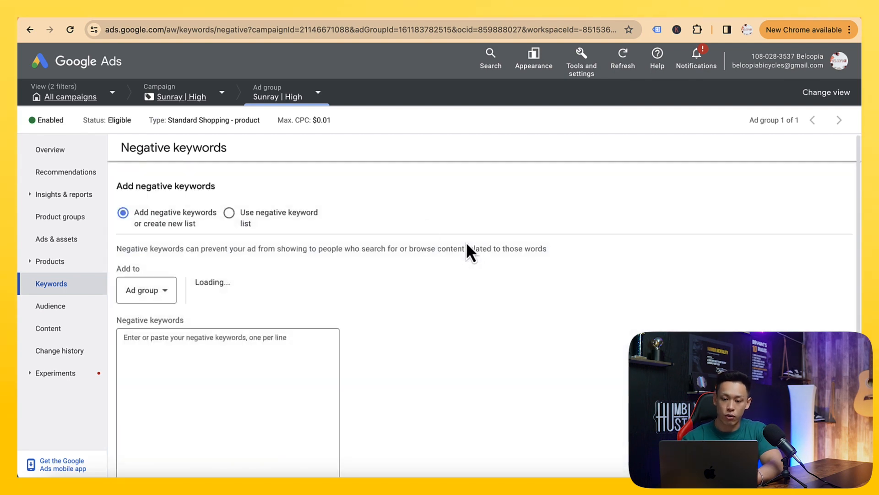
left_click(277, 229)
scroll(270, 225, "down", 3)
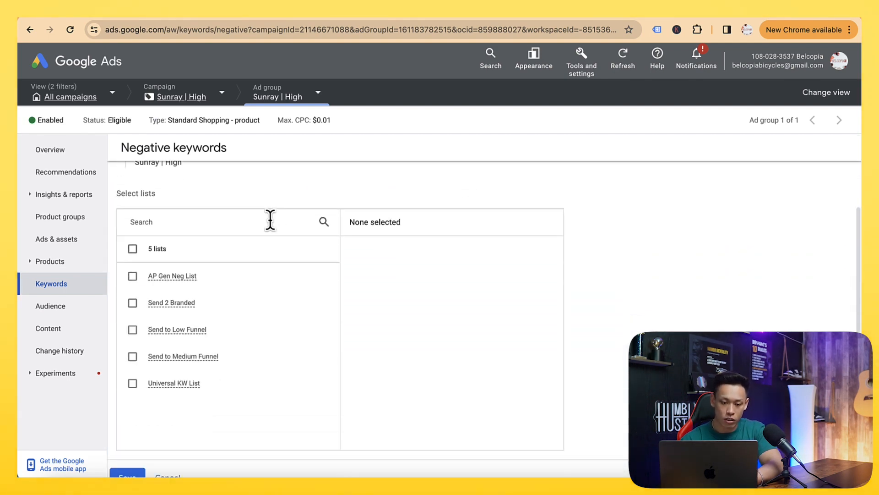
left_click(133, 383)
left_click(132, 331)
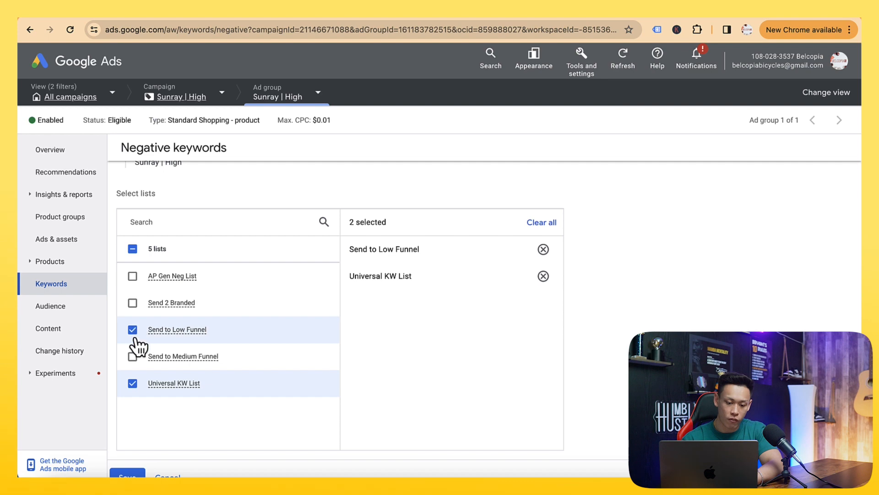
left_click(132, 356)
scroll(133, 359, "down", 1)
left_click(124, 432)
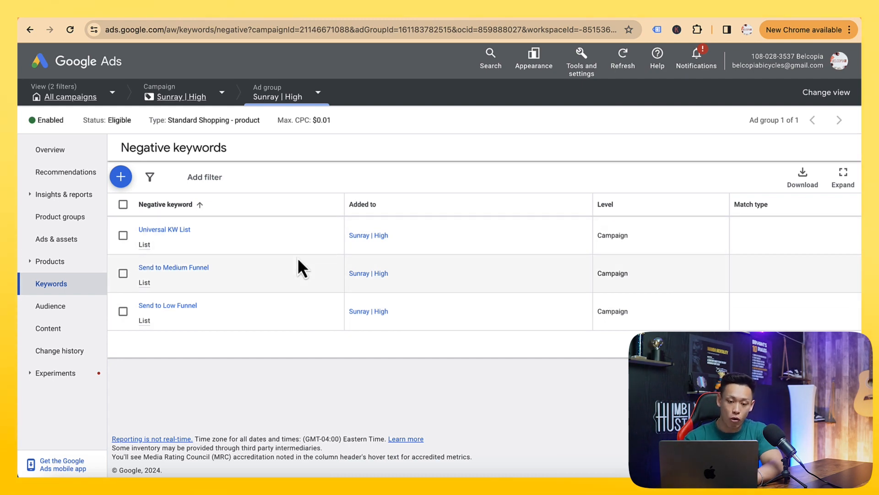
Start a new website visitors segment in Audience manager and name it "Sunray Sauna | Website Visitors L100 Days".
left_click(588, 75)
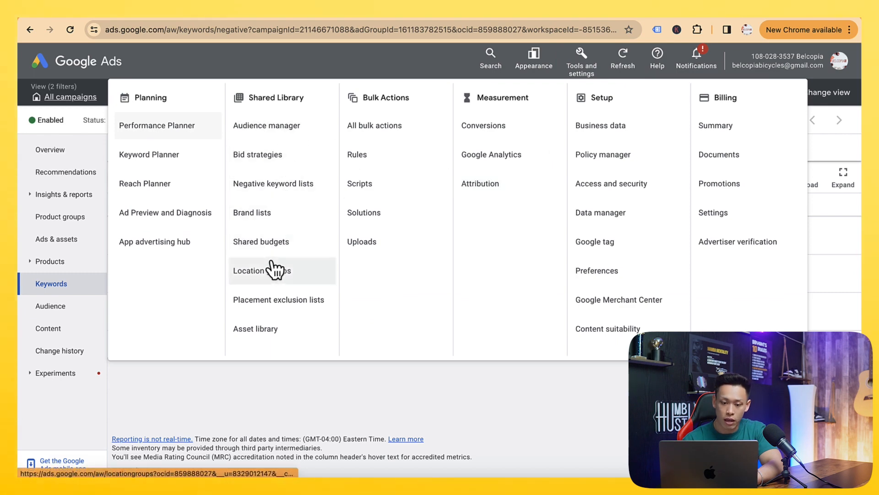
left_click(266, 131)
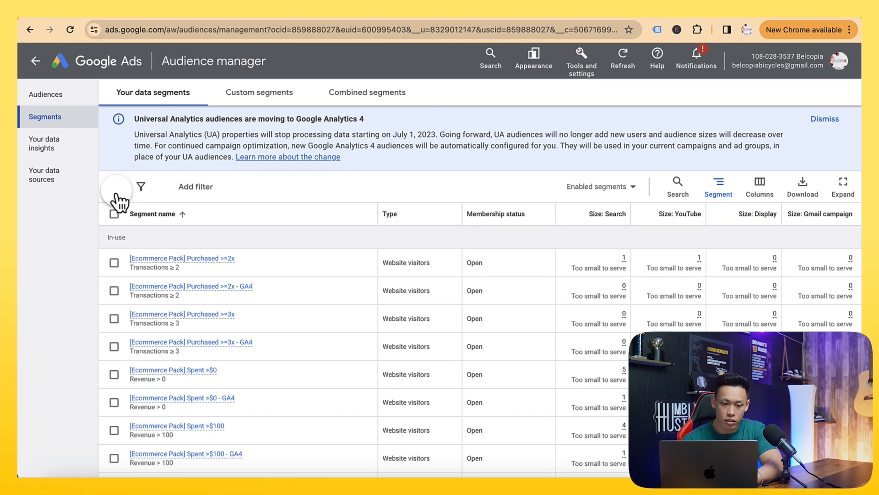
left_click(113, 189)
left_click(153, 197)
left_click(352, 123)
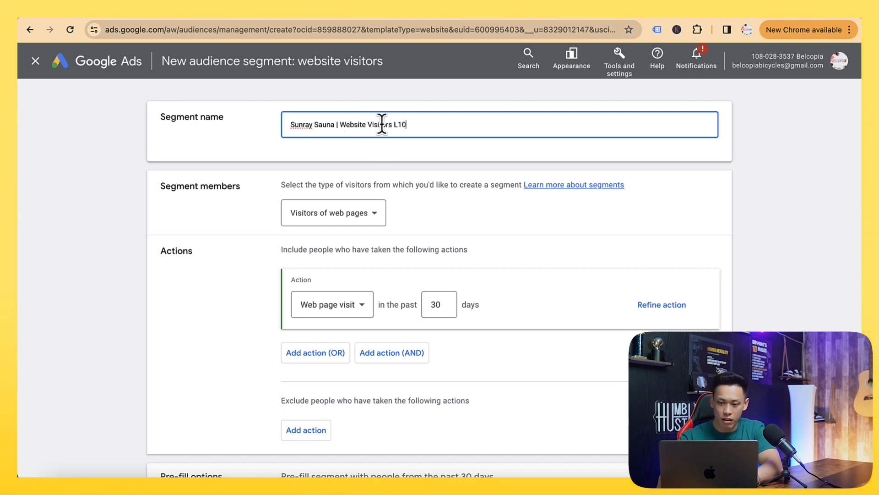
Set the segment's web page visit window to 100 days and refine it to Page URL contains "/sunray".
scroll(417, 260, "down", 1)
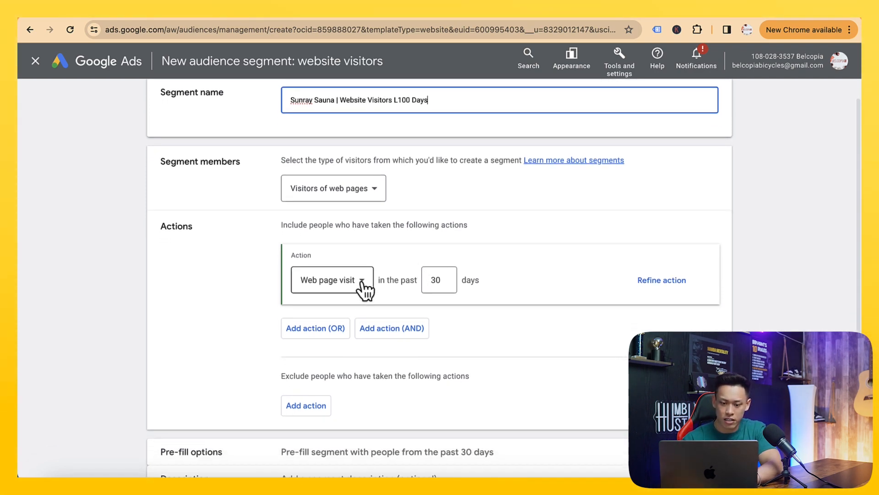
double_click(439, 279)
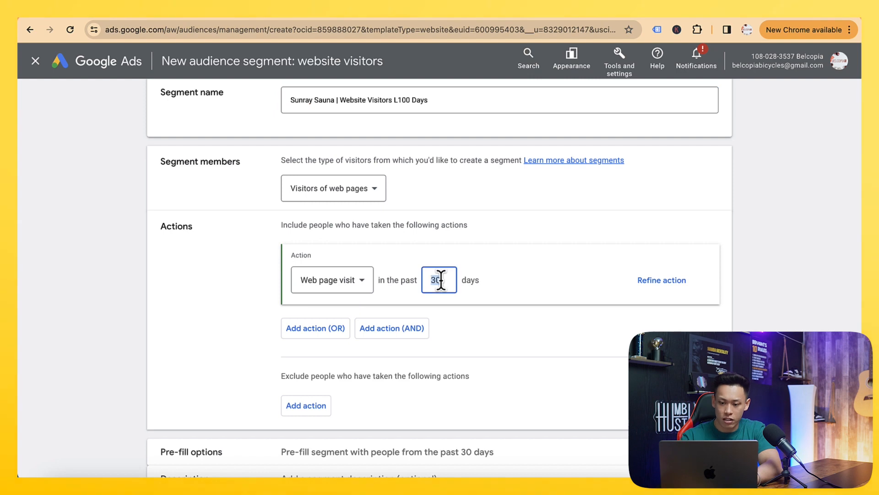
left_click(645, 287)
left_click(512, 342)
type("/sunray")
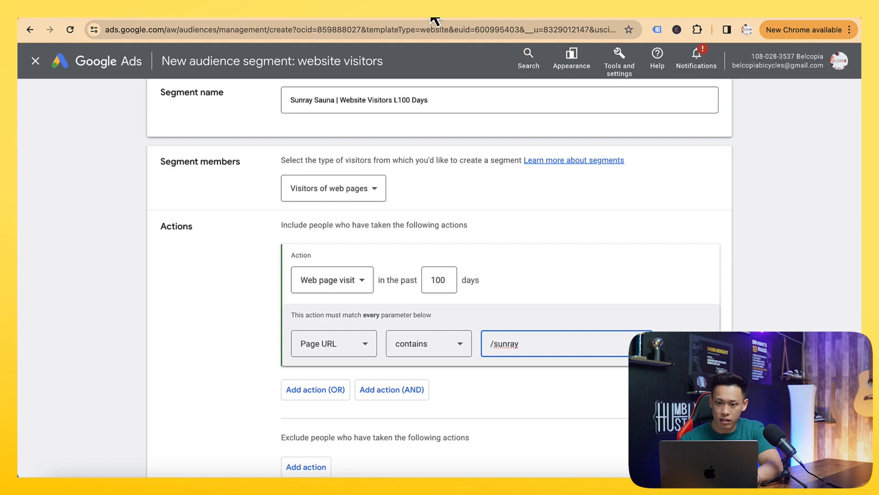
Switch to Shopify, view the SunRay 1 Person Cedar Sauna product on the store and examine the brand part of its URL.
left_click(402, 17)
left_click(697, 95)
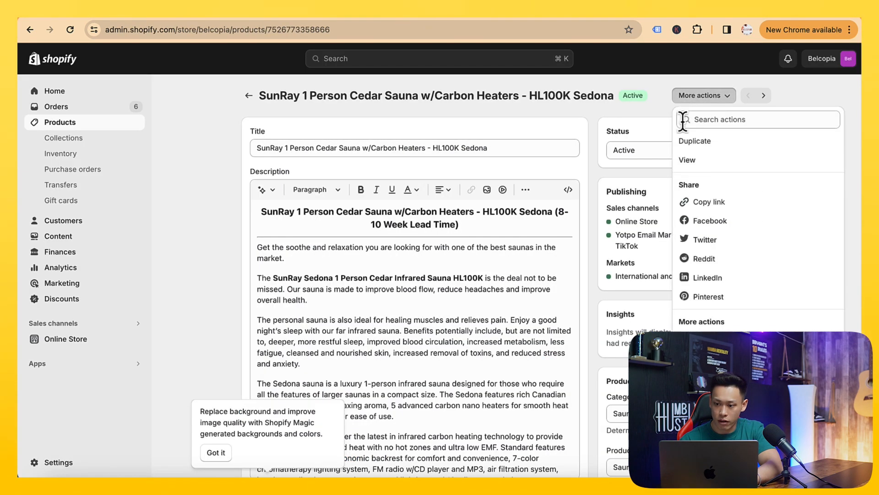
left_click(690, 157)
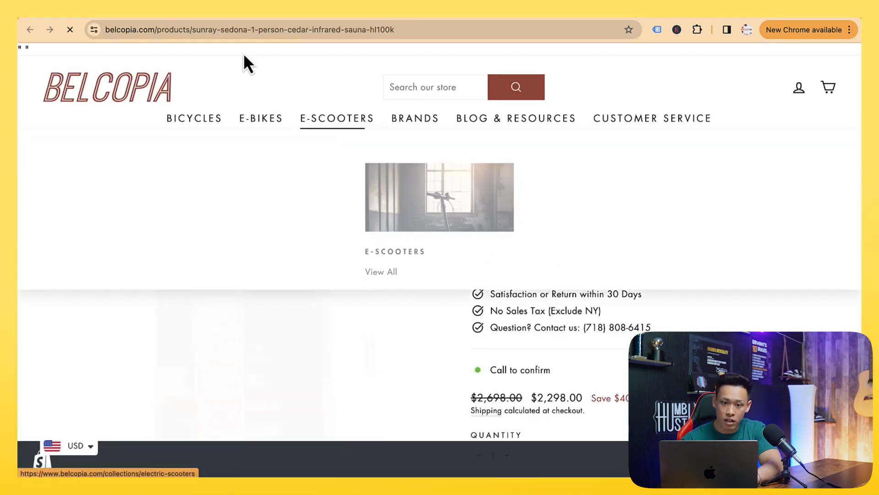
left_click(202, 29)
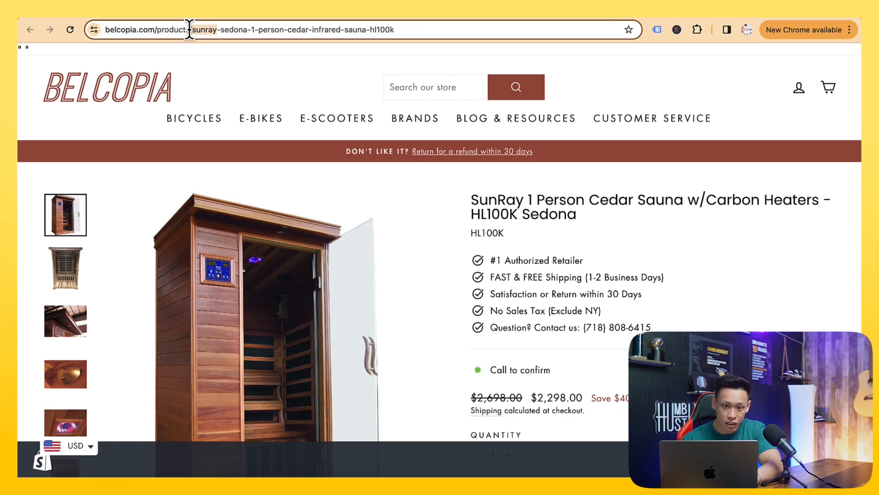
scroll(464, 354, "down", 2)
scroll(463, 354, "up", 2)
scroll(463, 355, "down", 1)
scroll(463, 355, "up", 2)
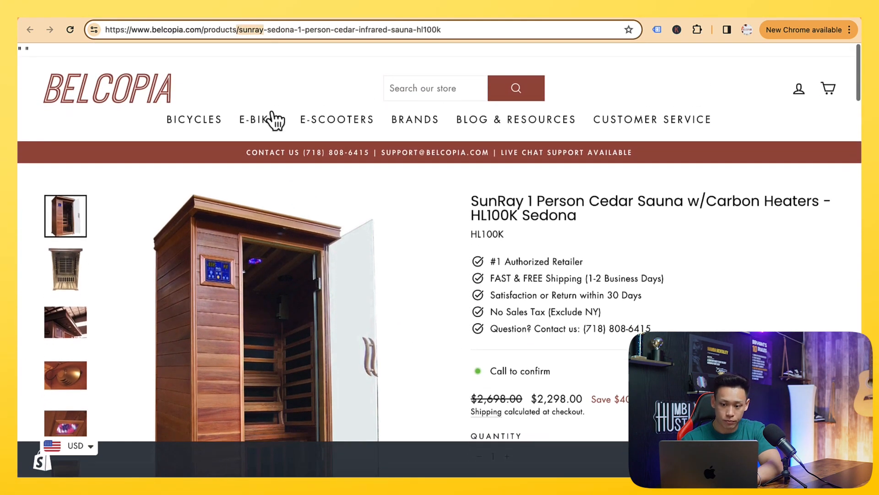
left_click(587, 17)
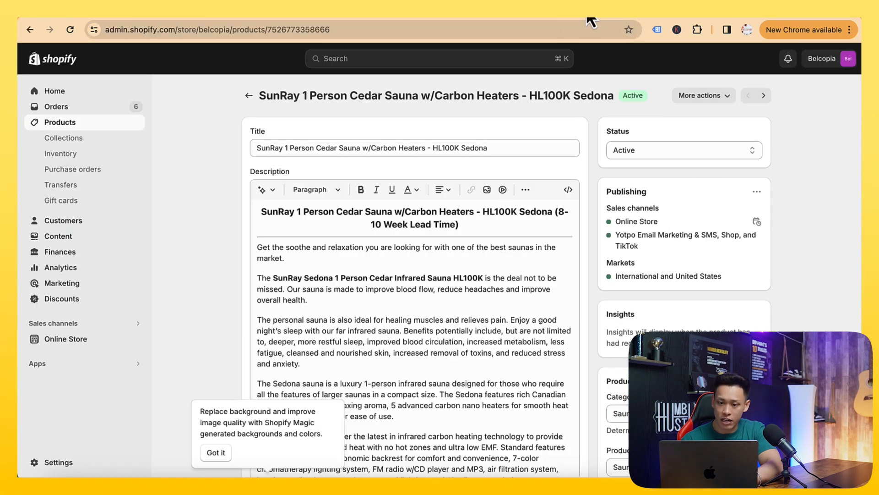
Switch back to Google Ads, create the website visitors segment and check its details in the segment list.
left_click(236, 18)
scroll(440, 327, "down", 4)
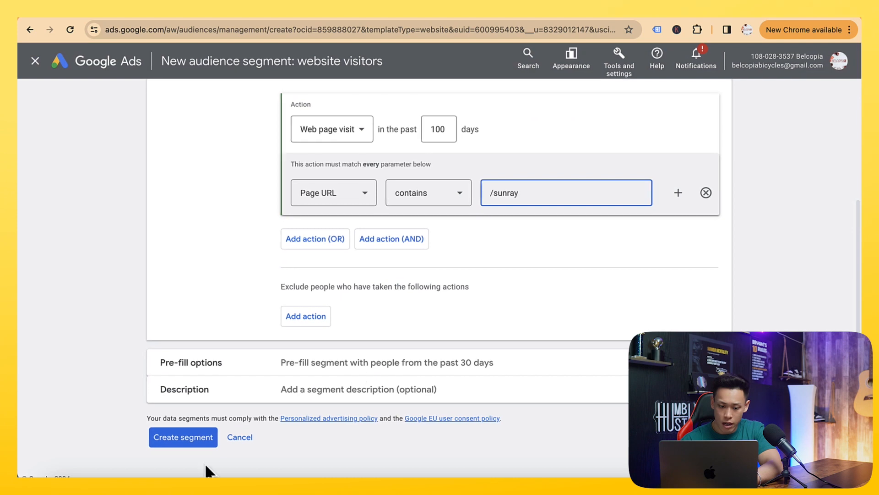
left_click(177, 442)
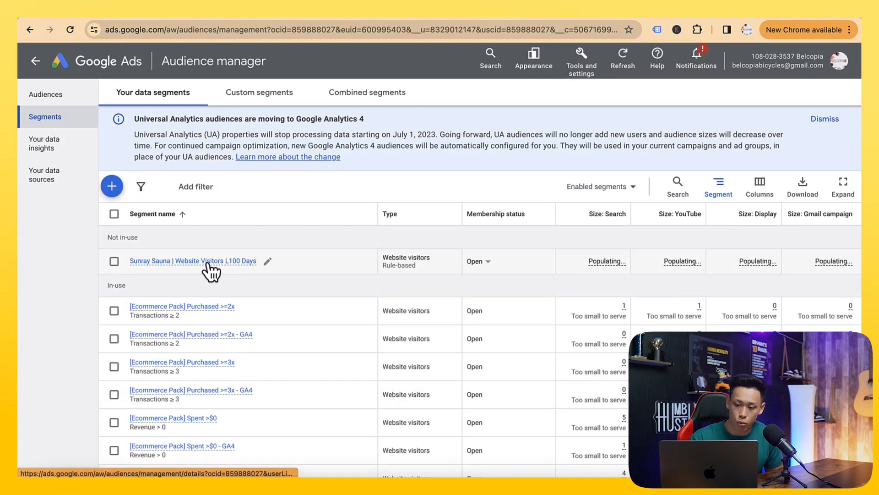
mouse_move(208, 265)
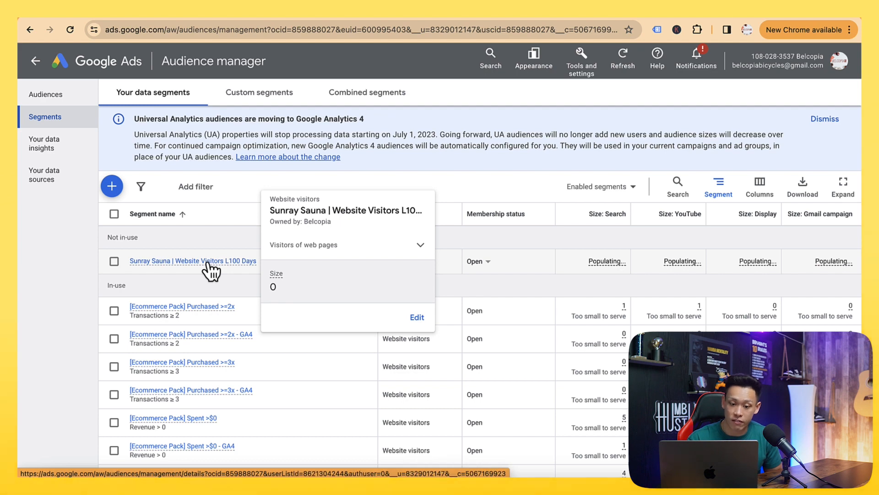
Reopen the SunRay sauna's storefront page from Shopify and review its product URL and page content.
left_click(385, 18)
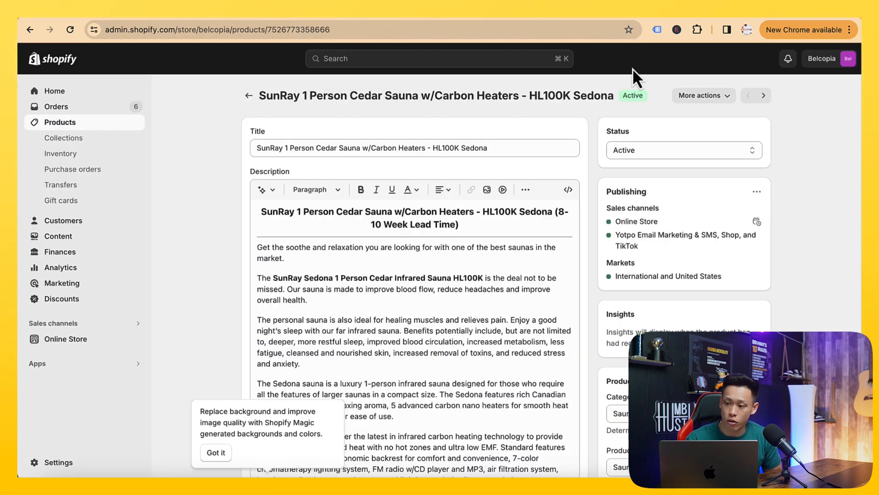
left_click(709, 96)
left_click(691, 160)
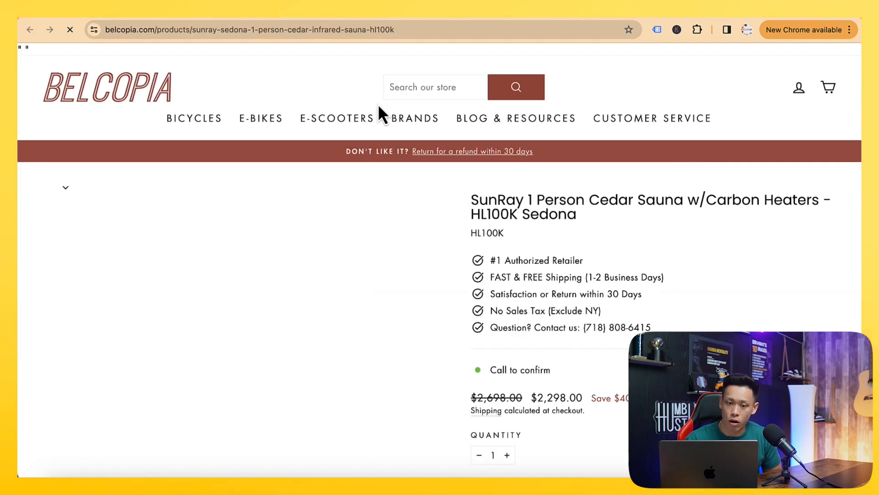
left_click(217, 30)
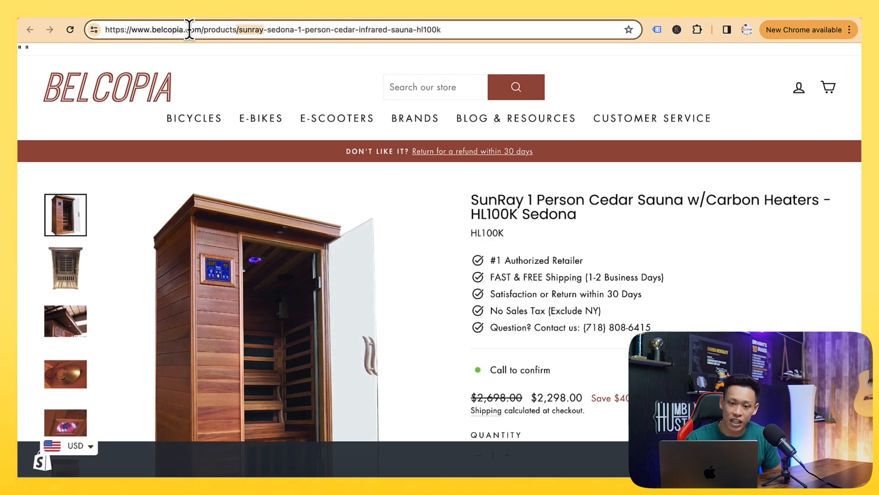
mouse_move(230, 122)
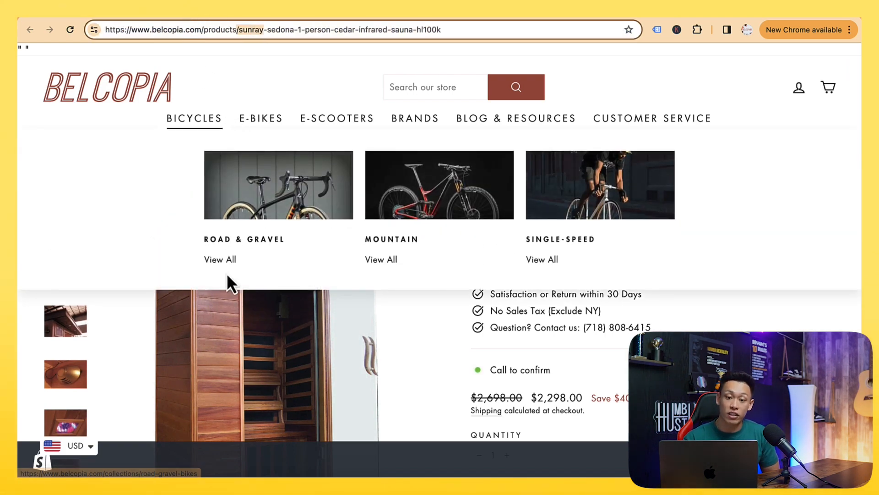
scroll(465, 293, "down", 2)
scroll(419, 408, "down", 7)
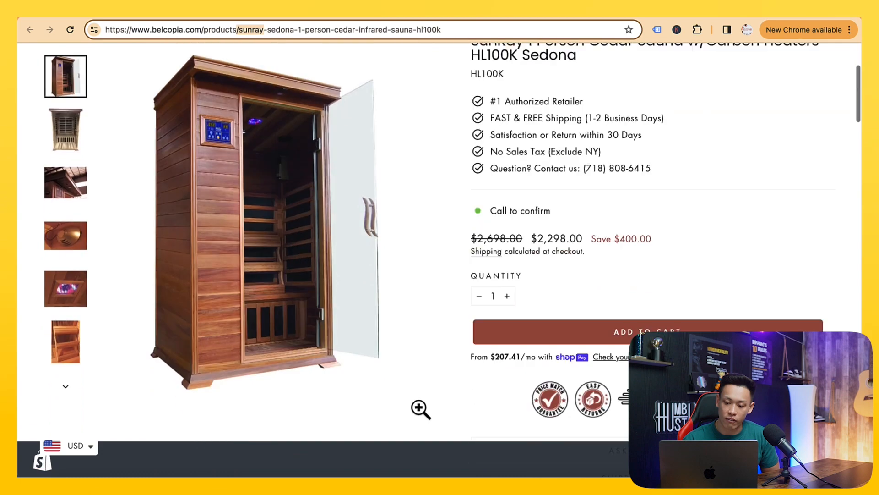
scroll(329, 348, "up", 3)
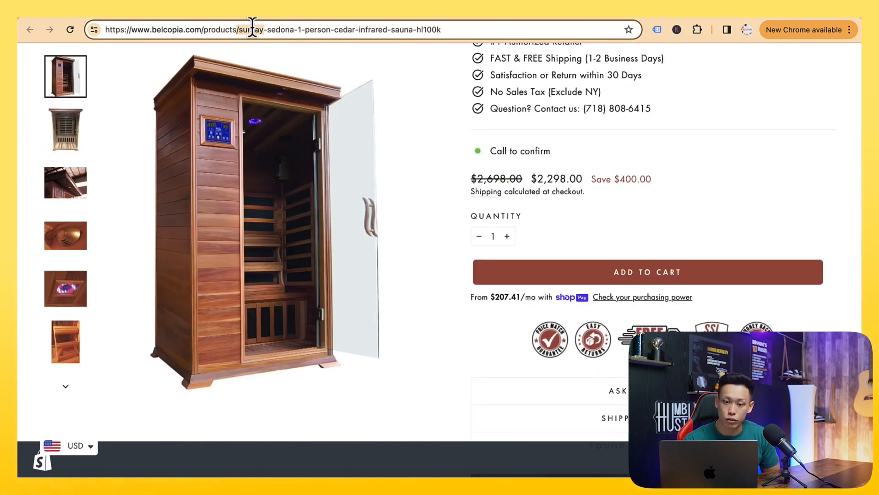
Return to the Sunray | High audience settings in Google Ads and open audience segments for editing at campaign level.
left_click(286, 15)
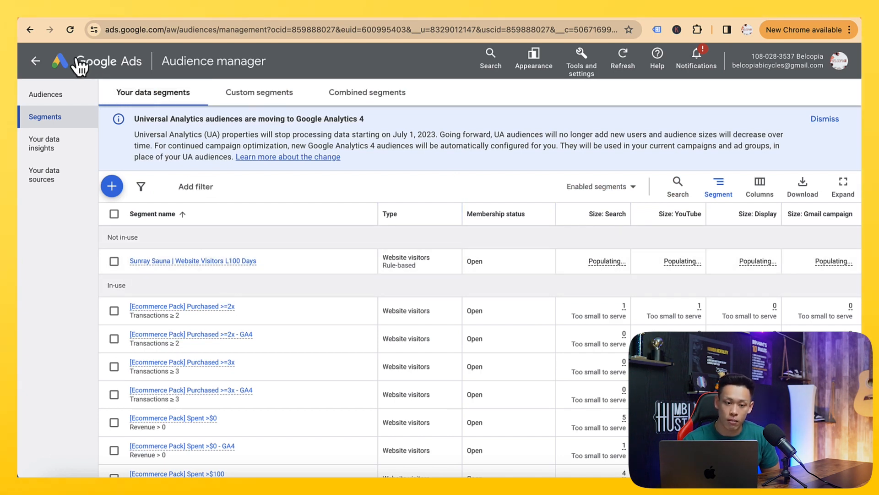
left_click(36, 62)
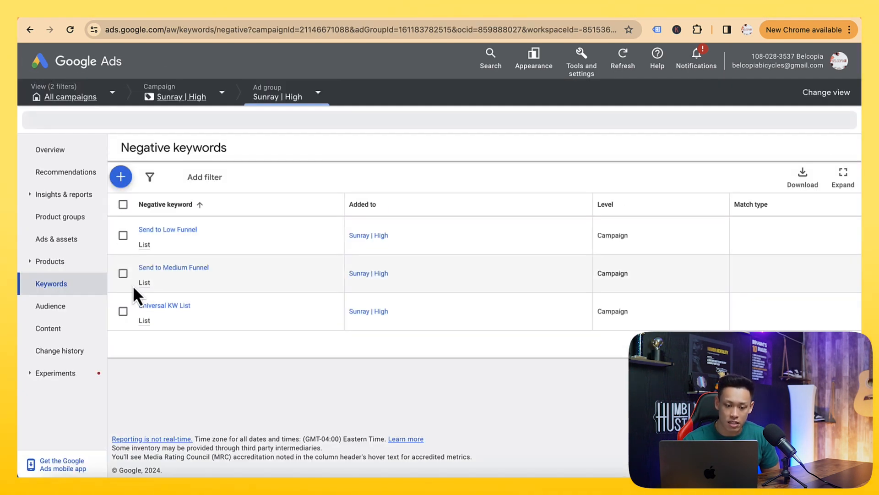
left_click(69, 306)
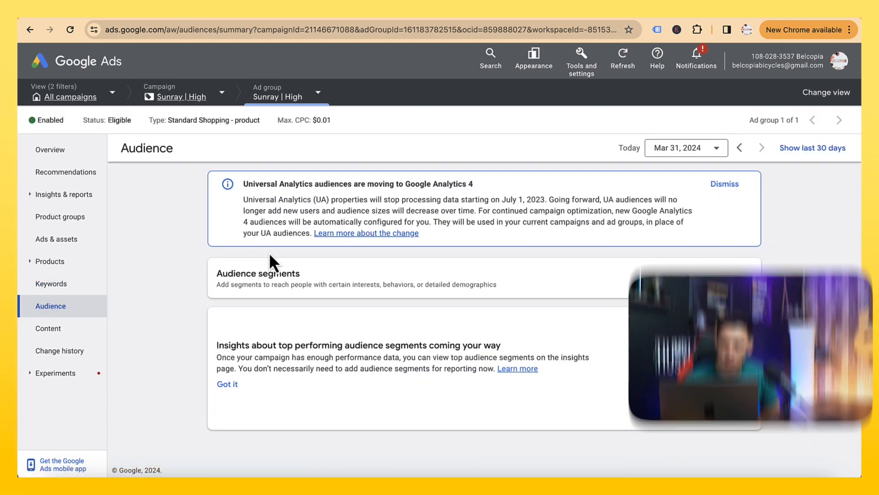
left_click(671, 278)
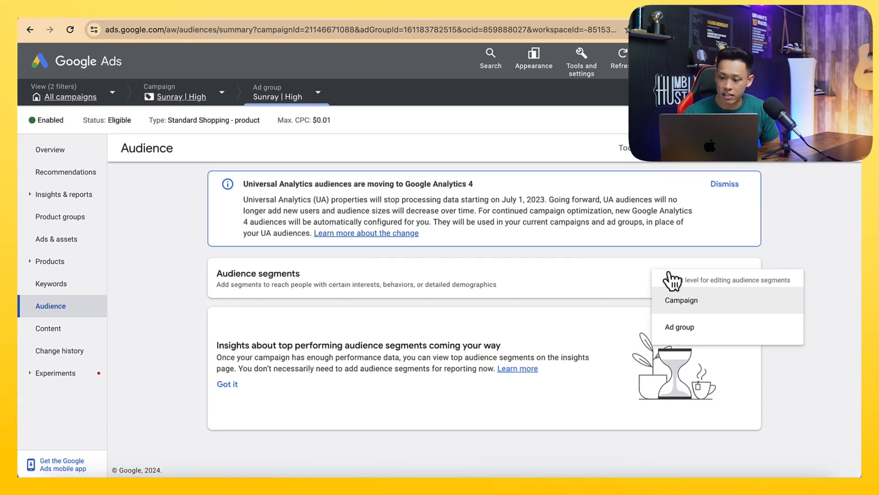
left_click(679, 299)
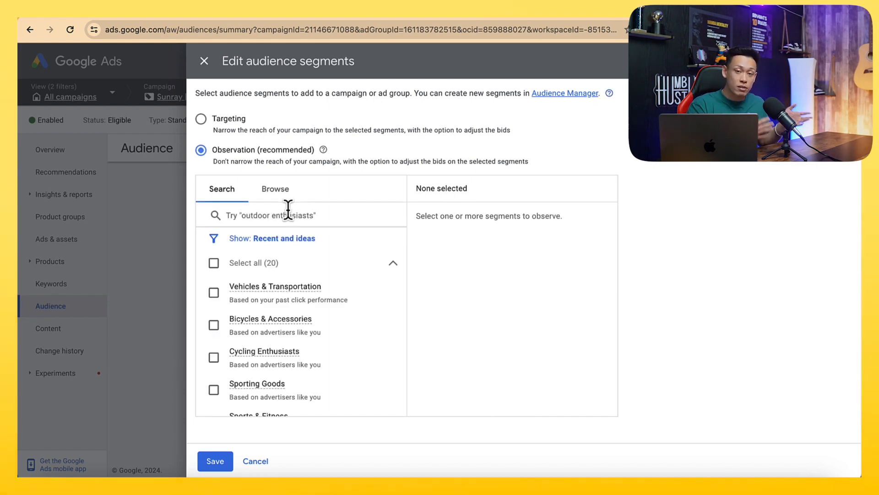
Browse the segments based on how people have interacted with the business and expand the website visitors list.
left_click(279, 190)
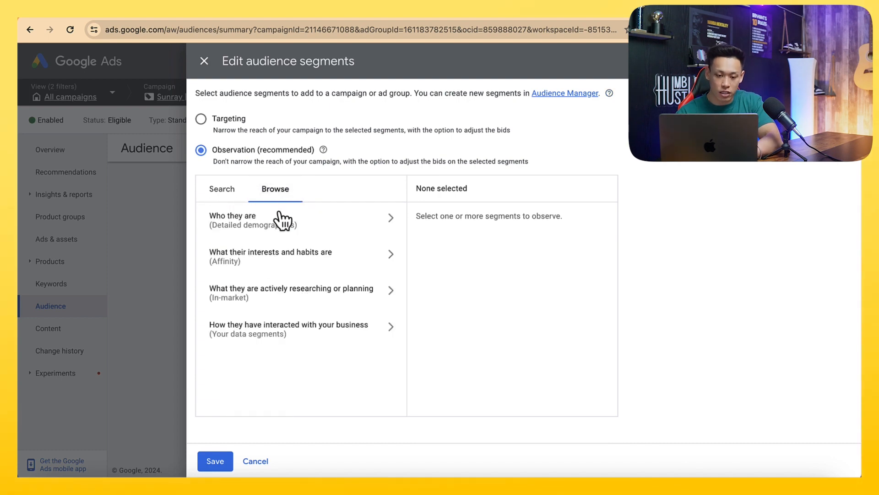
left_click(293, 224)
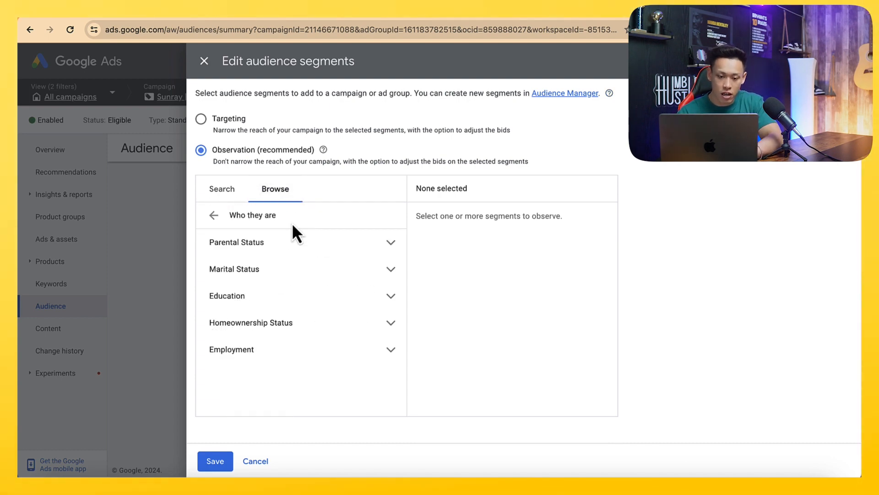
left_click(212, 216)
left_click(280, 334)
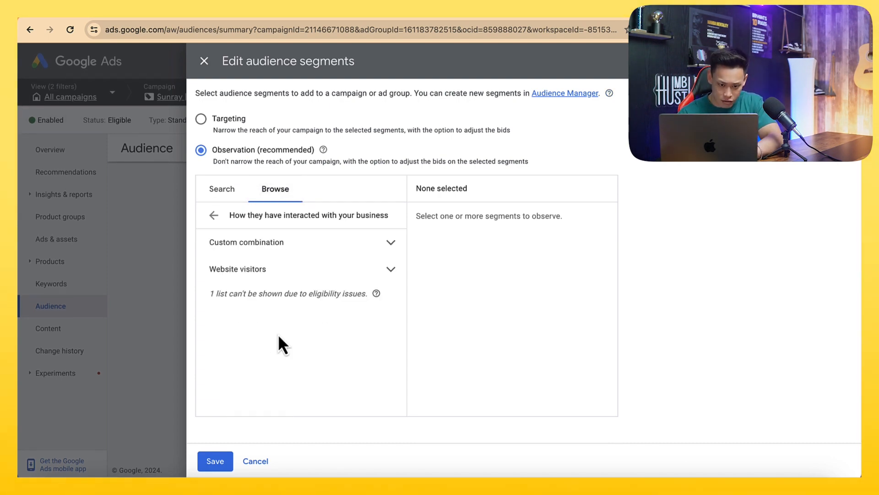
left_click(289, 281)
Select the Website Visitors segments for 7, 14, 30, 60, 90 and 180 days for observation.
scroll(300, 305, "down", 1)
scroll(300, 304, "down", 6)
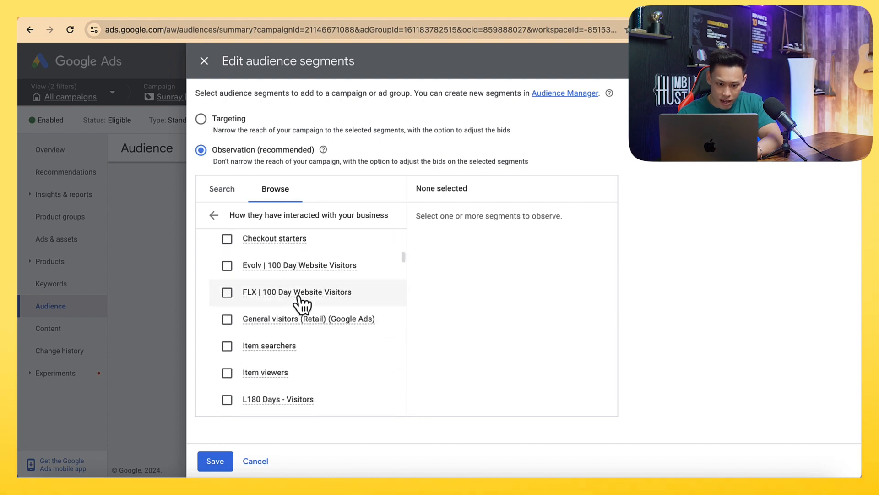
scroll(255, 290, "down", 7)
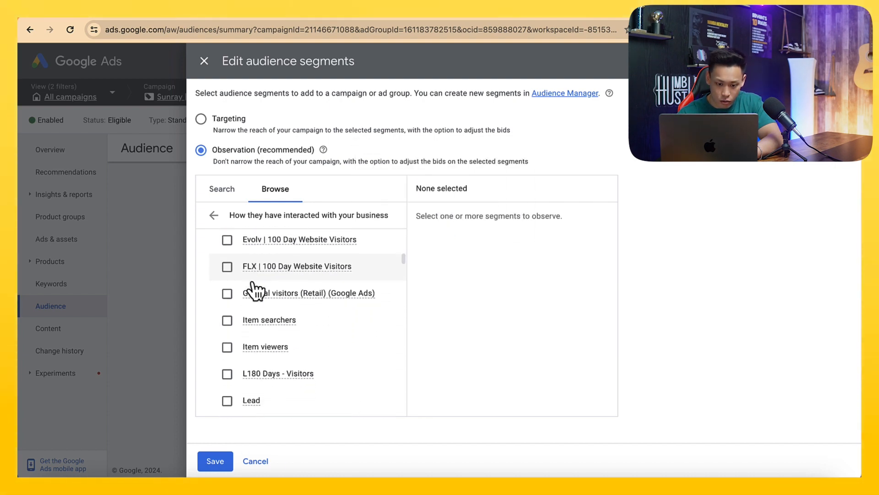
scroll(255, 291, "down", 10)
scroll(255, 290, "up", 6)
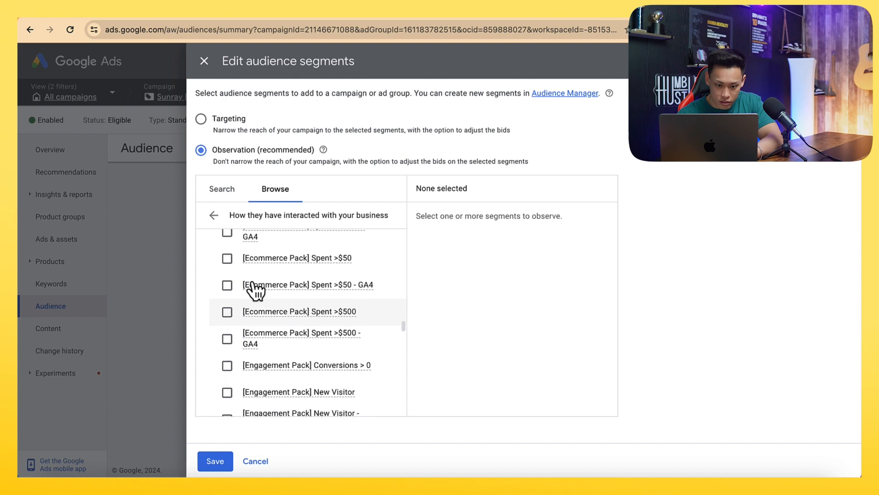
scroll(255, 290, "up", 1)
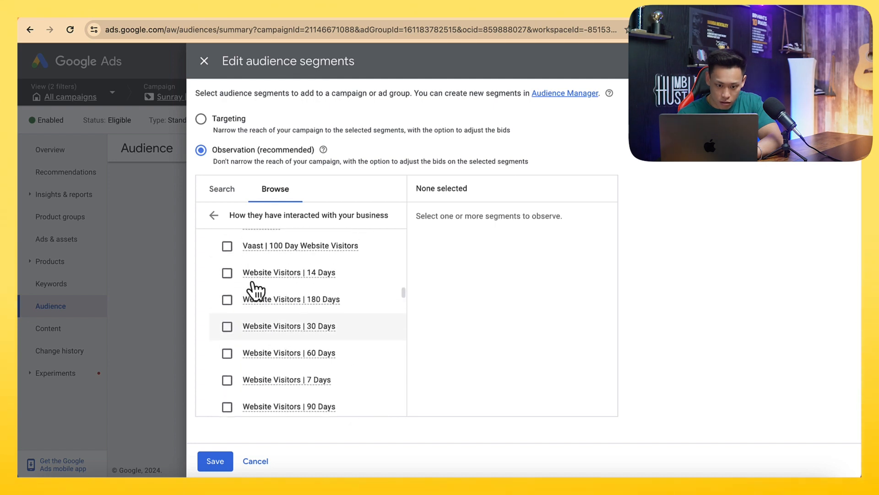
left_click(227, 273)
left_click(227, 300)
left_click(227, 326)
left_click(227, 353)
left_click(227, 380)
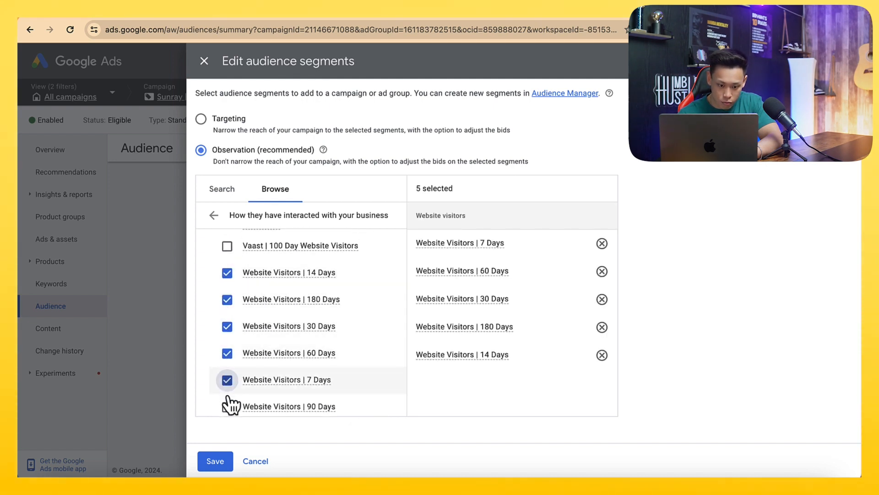
left_click(227, 406)
Find "sunray" on the page, add the Sunray Sauna | Website Visitors L100 Days segment and save the audience segments.
scroll(251, 317, "up", 1)
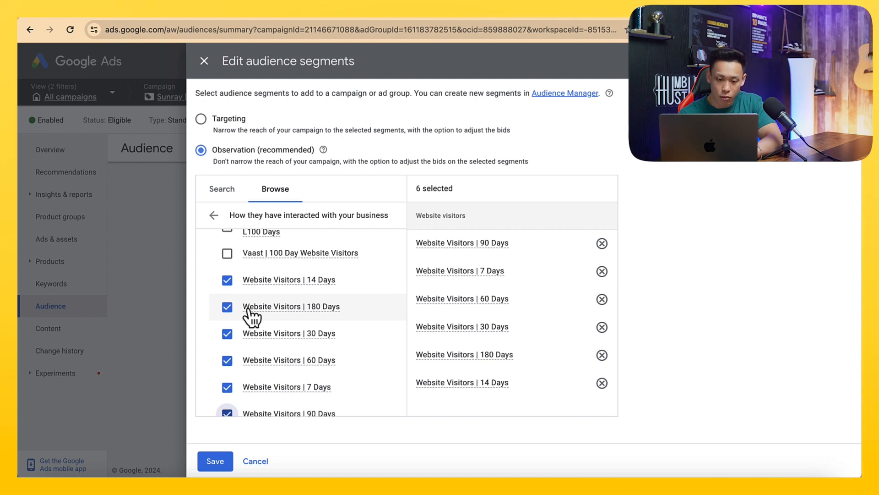
key("ctrl+f")
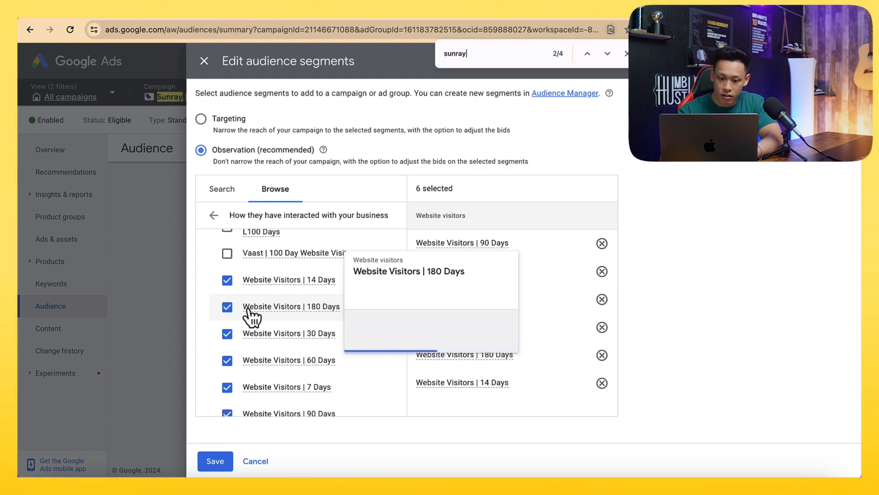
scroll(251, 330, "up", 3)
scroll(247, 332, "down", 1)
left_click(229, 338)
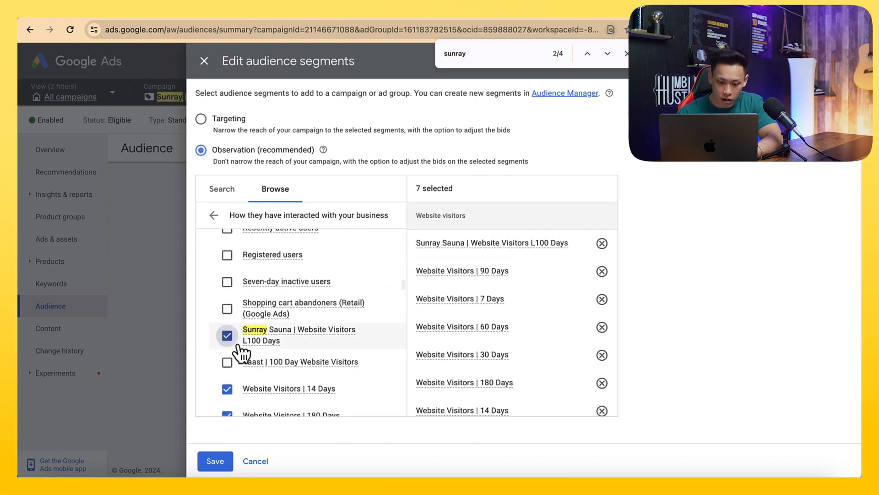
scroll(257, 343, "down", 2)
scroll(449, 298, "down", 1)
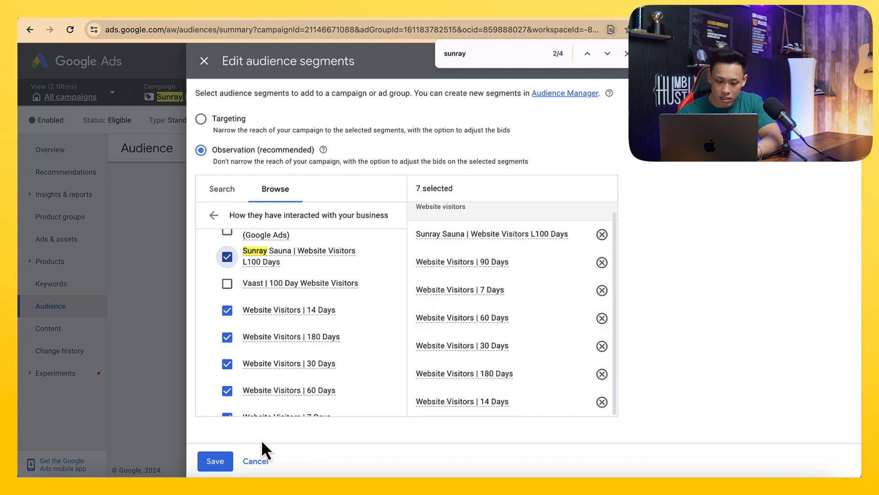
left_click(215, 461)
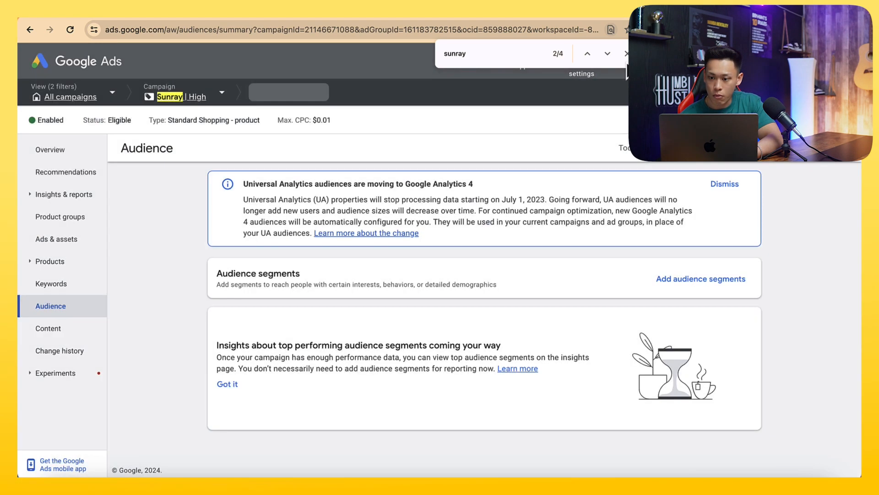
left_click(625, 55)
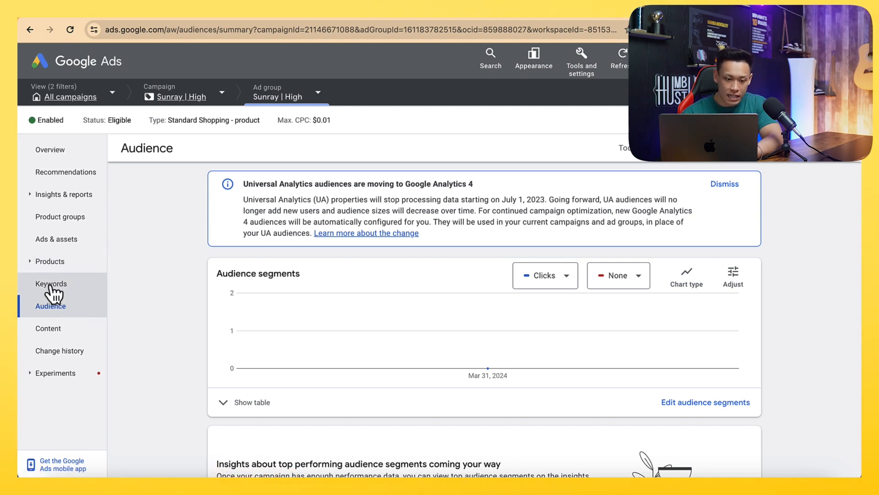
Expand the audience segments table of the ad group and review the added segments.
scroll(234, 282, "down", 2)
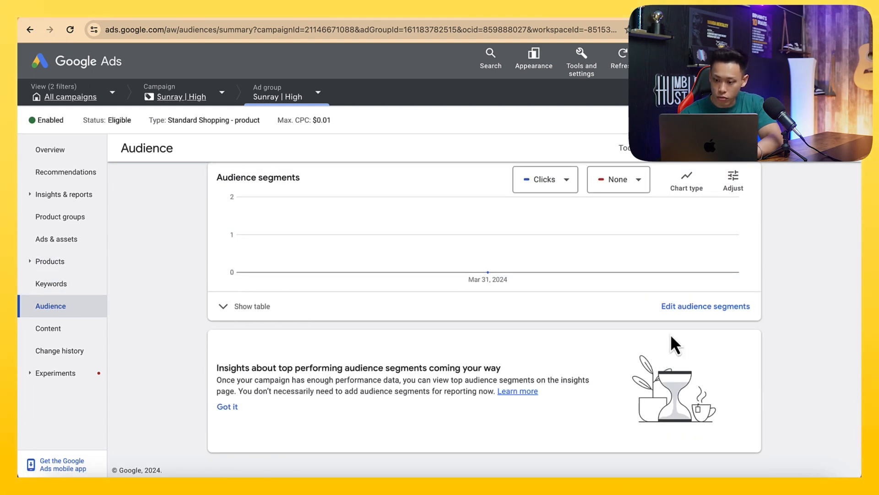
left_click(675, 306)
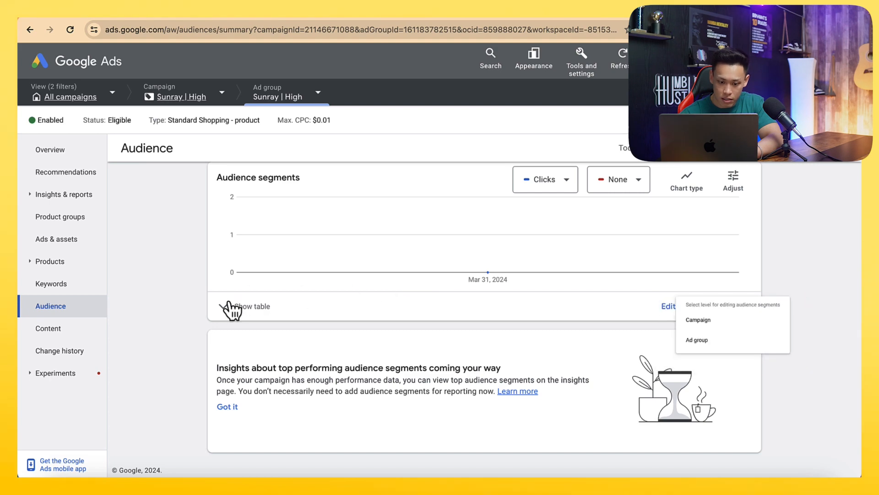
left_click(229, 306)
scroll(236, 316, "down", 3)
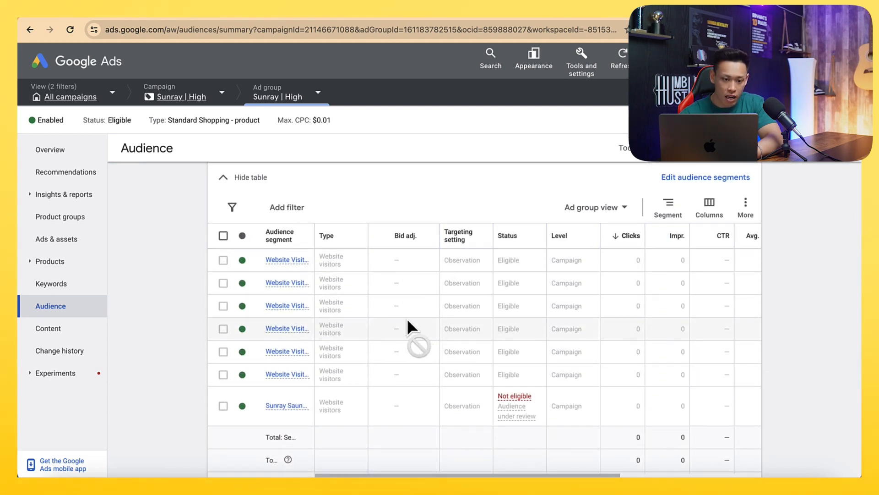
scroll(438, 312, "up", 5)
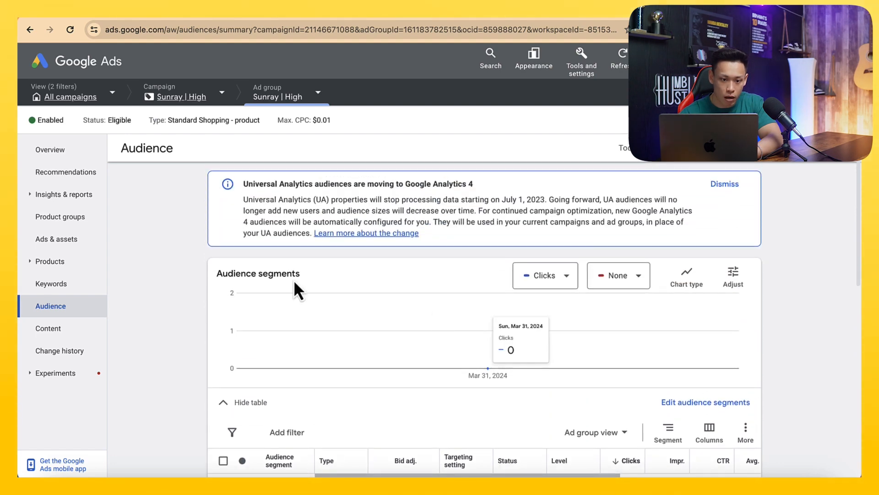
Switch to the Sunray | High campaign level and widen the Audience segment column to show the full names.
left_click(181, 95)
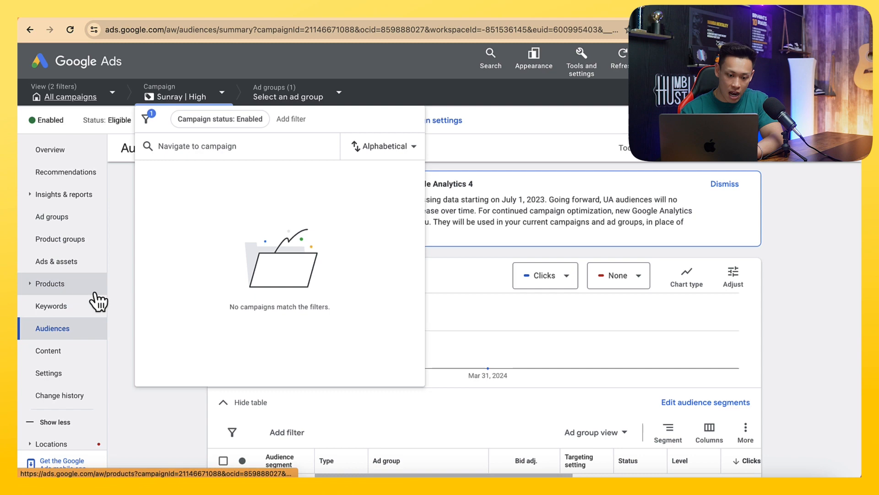
left_click(114, 300)
scroll(114, 299, "down", 4)
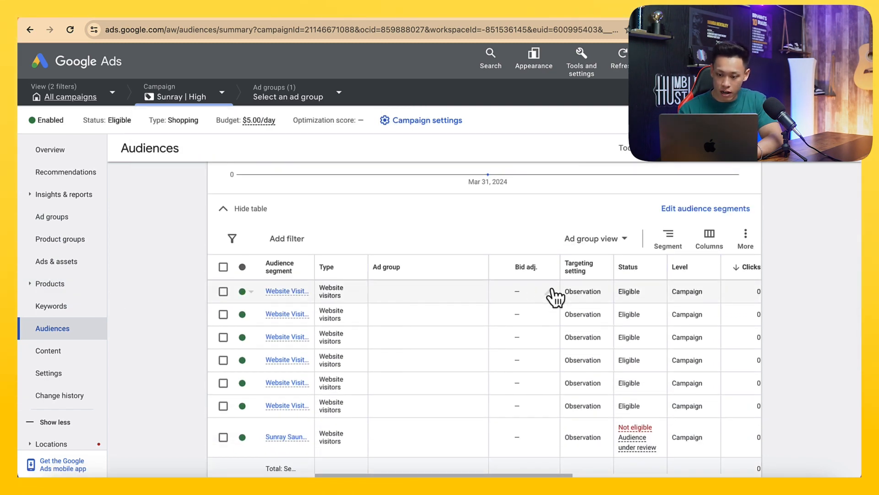
left_click_drag(314, 265, 397, 265)
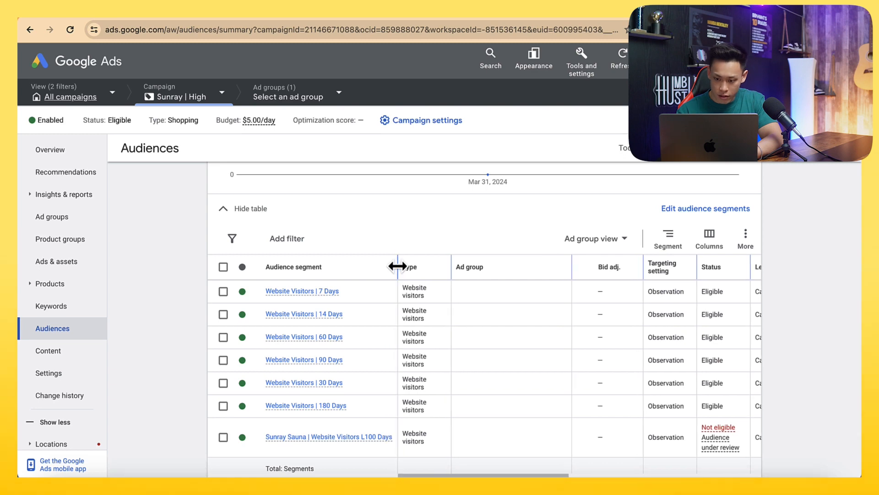
Increase the bid adjustment by 50% for Website Visitors | 7 Days and by 45% for Website Visitors | 14 Days.
scroll(465, 328, "down", 1)
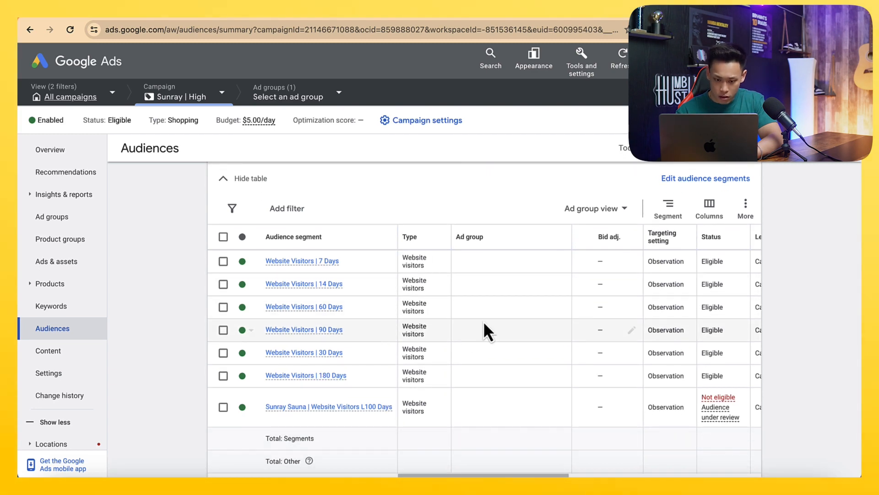
left_click(614, 278)
type("50")
left_click(739, 338)
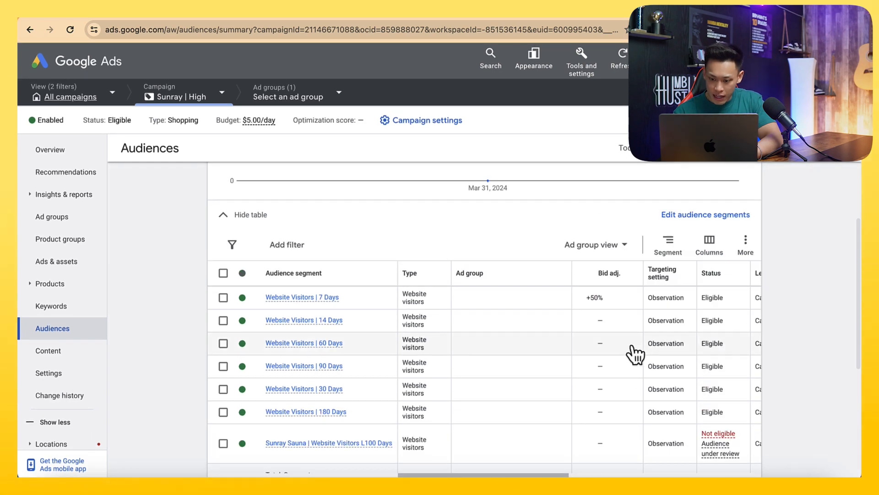
left_click(636, 323)
type("45")
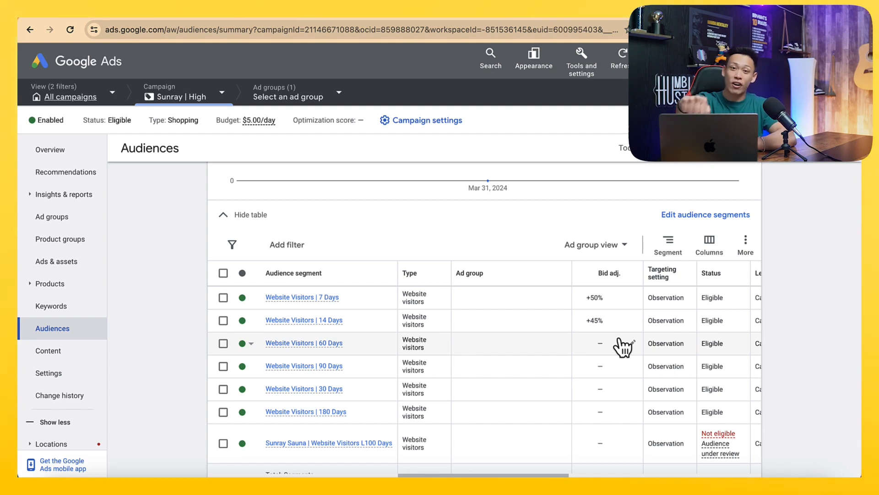
Increase the bid adjustment by 40% for Website Visitors | 30 Days and by 30% for Website Visitors | 60 Days.
scroll(623, 348, "down", 2)
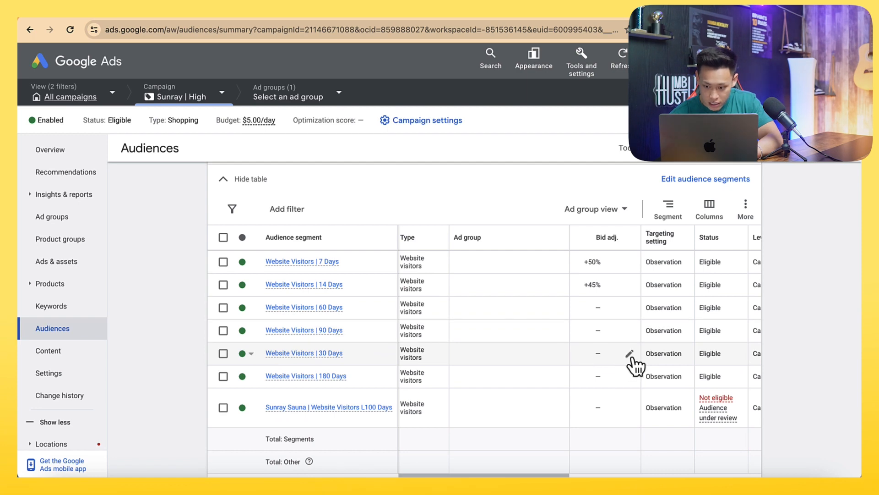
left_click(631, 358)
type("40")
key("Return")
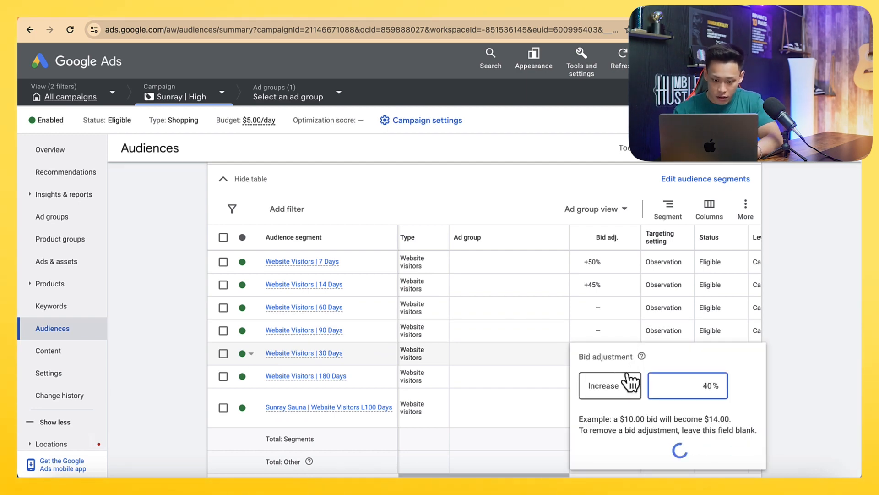
left_click(628, 307)
type("30")
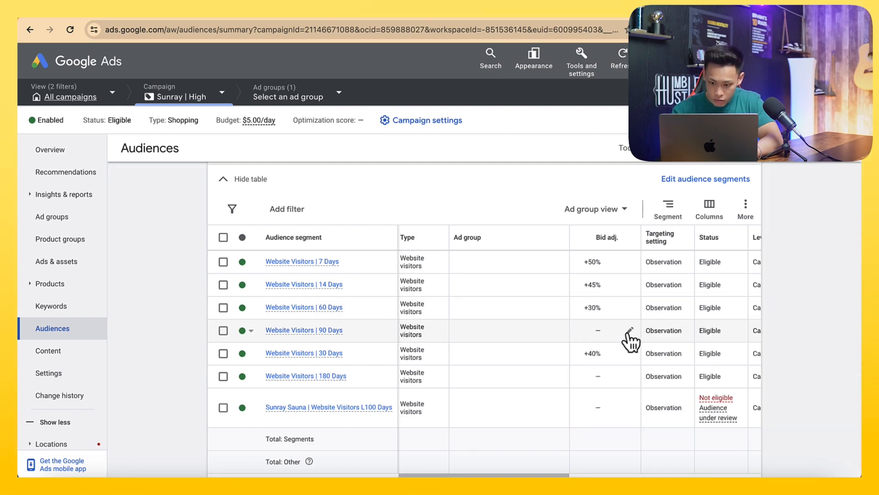
Increase the bid adjustment by 20% for Website Visitors | 90 Days and by 10% for Website Visitors | 180 Days.
left_click(629, 330)
type("2")
scroll(625, 332, "down", 1)
left_click(630, 339)
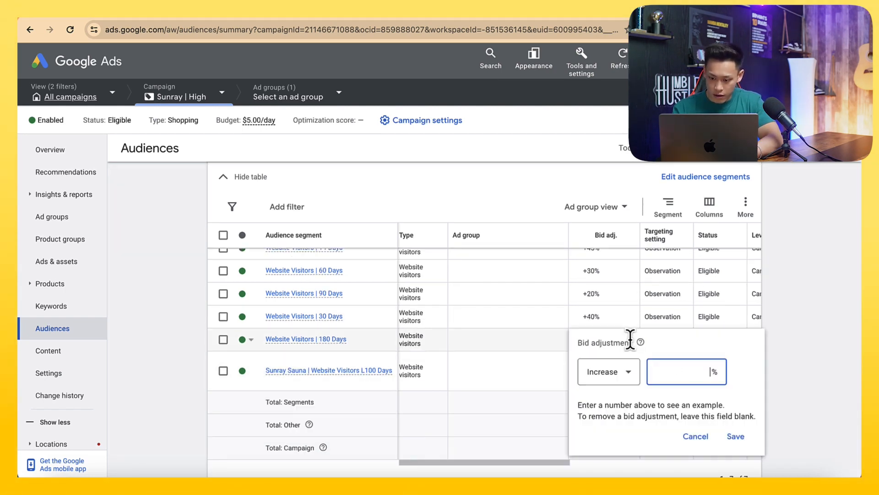
scroll(513, 343, "down", 1)
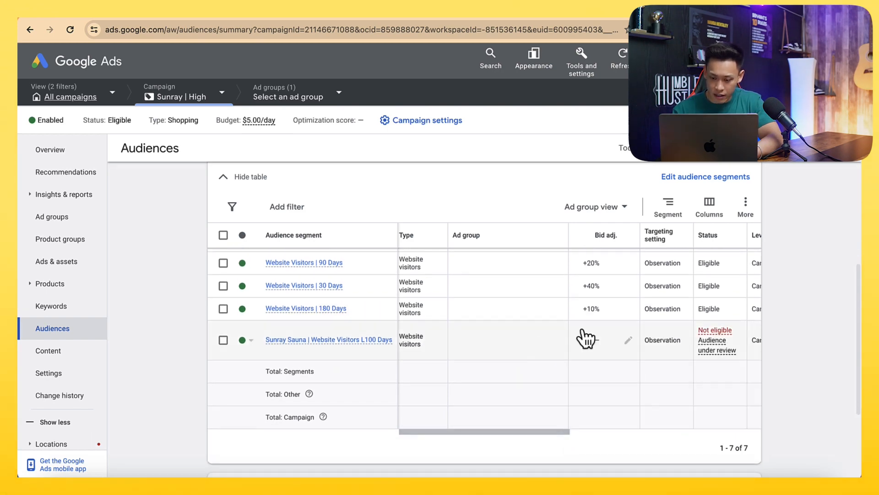
Increase the bid adjustment by 50% for the Sunray Sauna | Website Visitors L100 Days segment.
left_click(628, 340)
type("50")
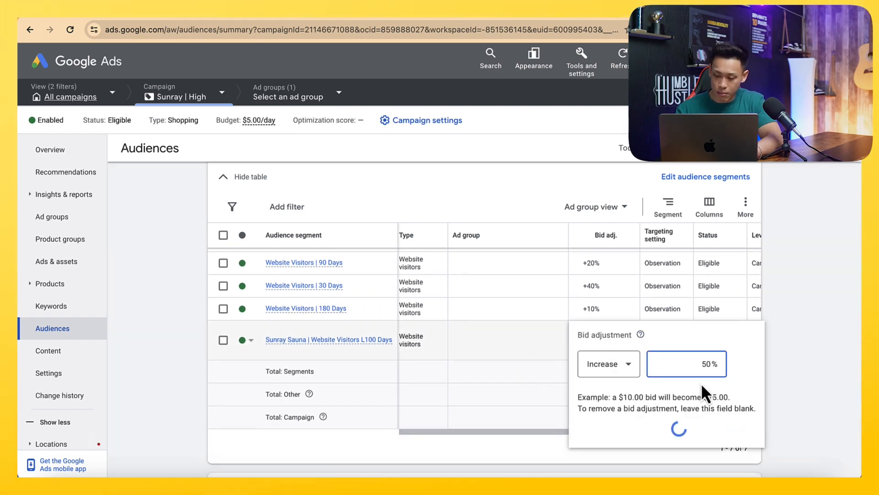
scroll(502, 347, "up", 5)
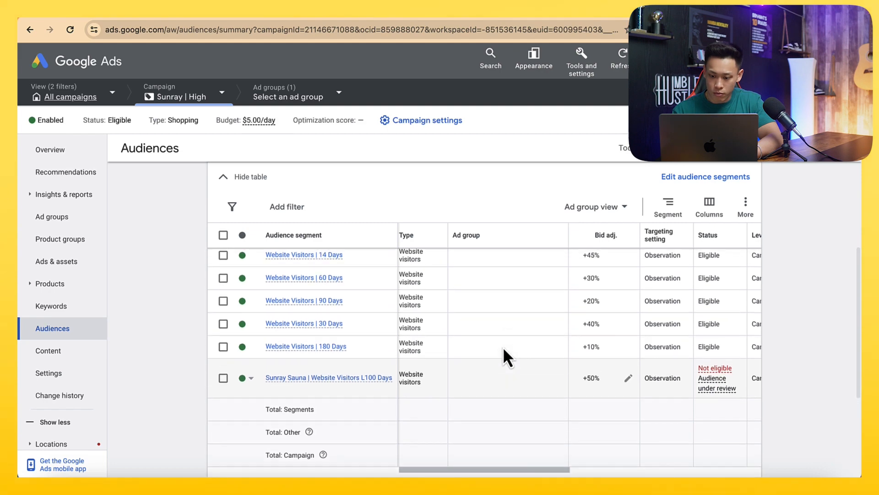
Check the campaign's negative keyword lists, and open the campaign settings to review the general, bidding and budget options.
scroll(503, 348, "up", 2)
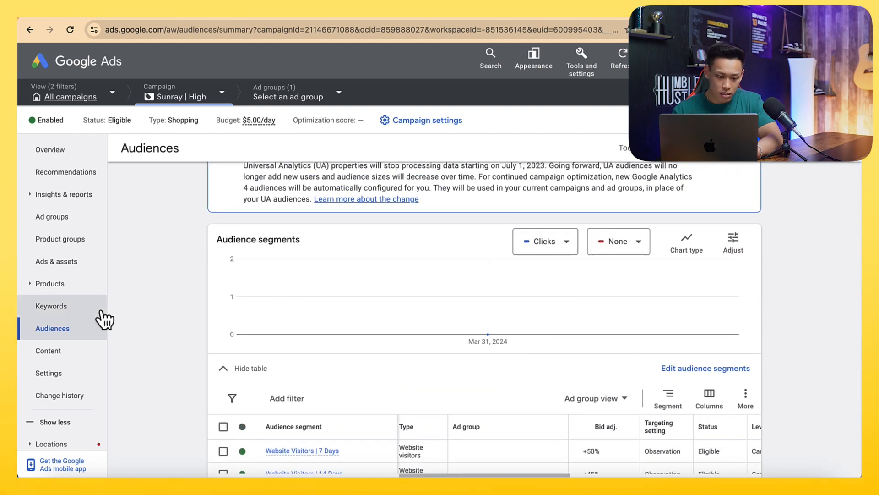
left_click(78, 307)
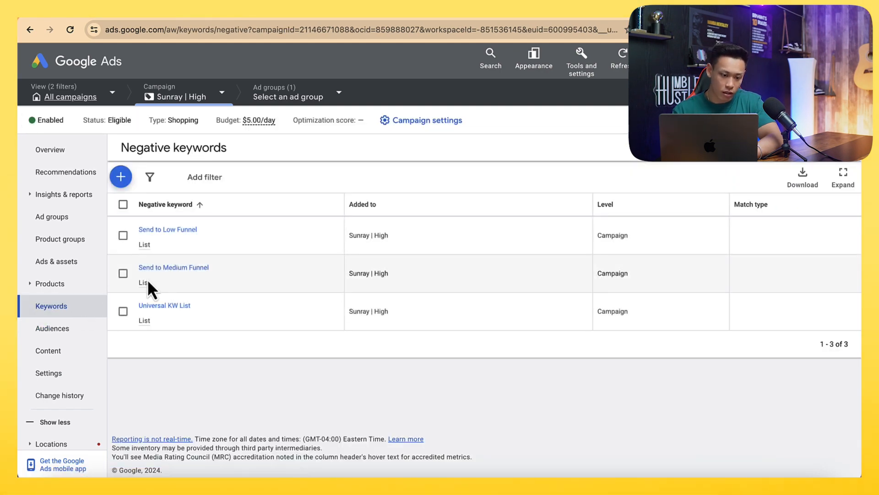
left_click(58, 373)
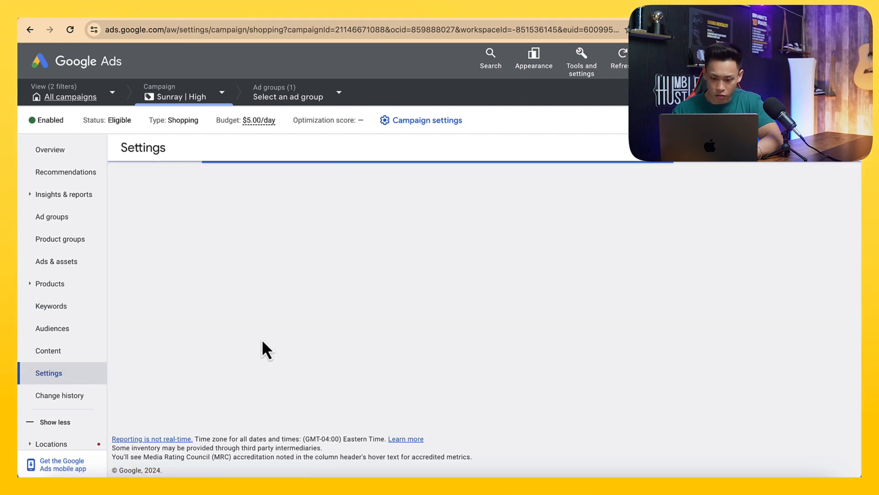
scroll(350, 353, "down", 6)
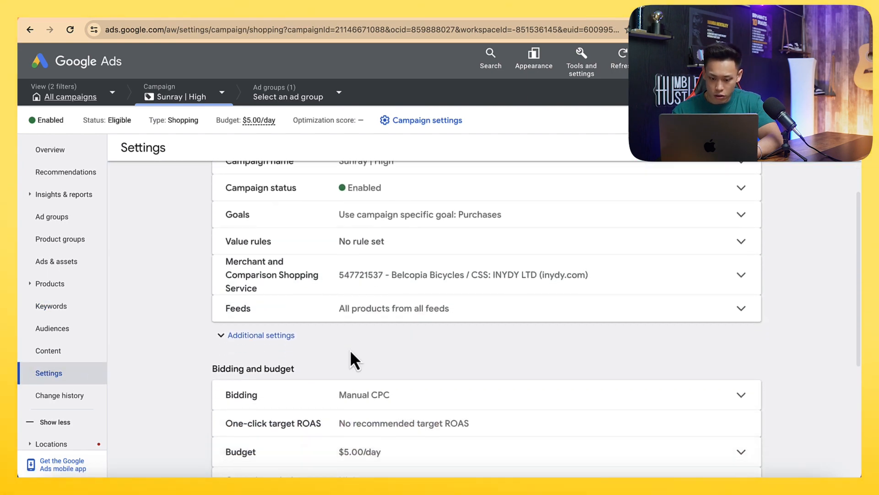
Return to the list of all campaigns and duplicate the Sunray | High campaign.
scroll(351, 357, "up", 6)
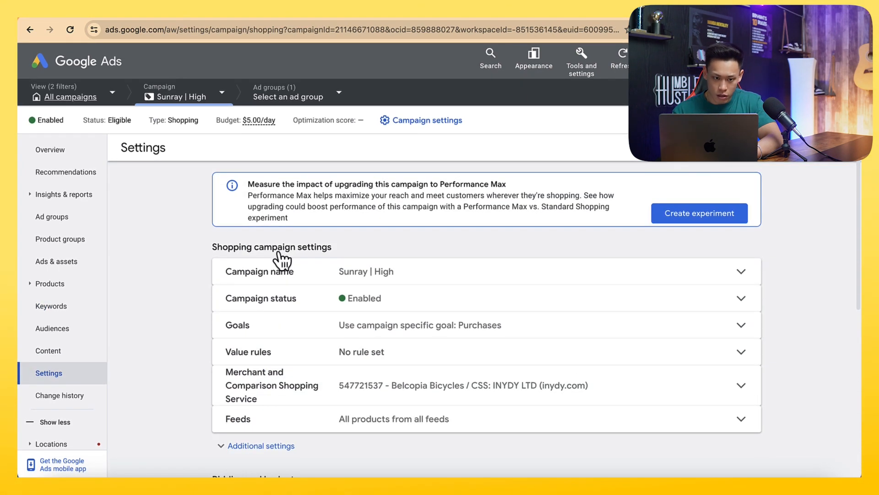
left_click(92, 83)
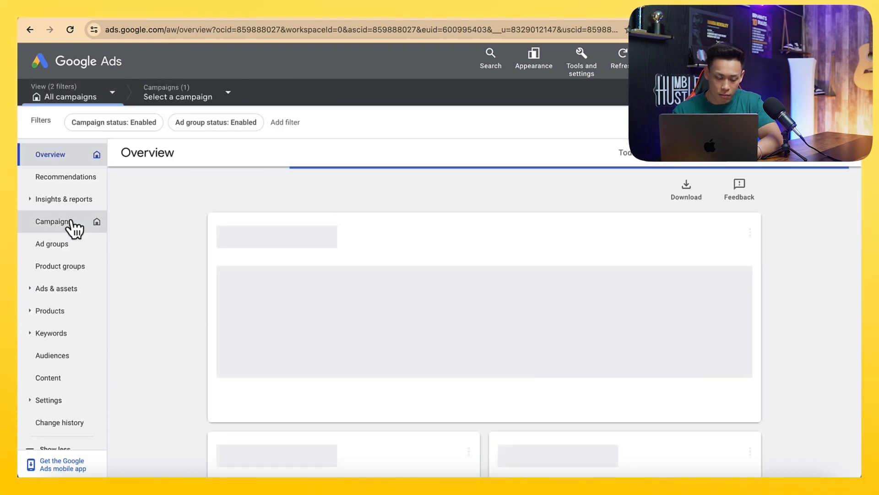
left_click(71, 226)
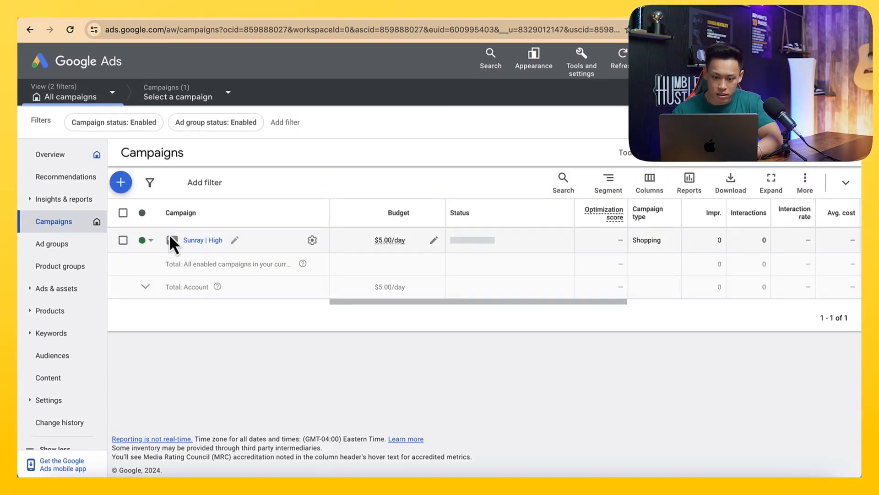
left_click(123, 240)
left_click(183, 183)
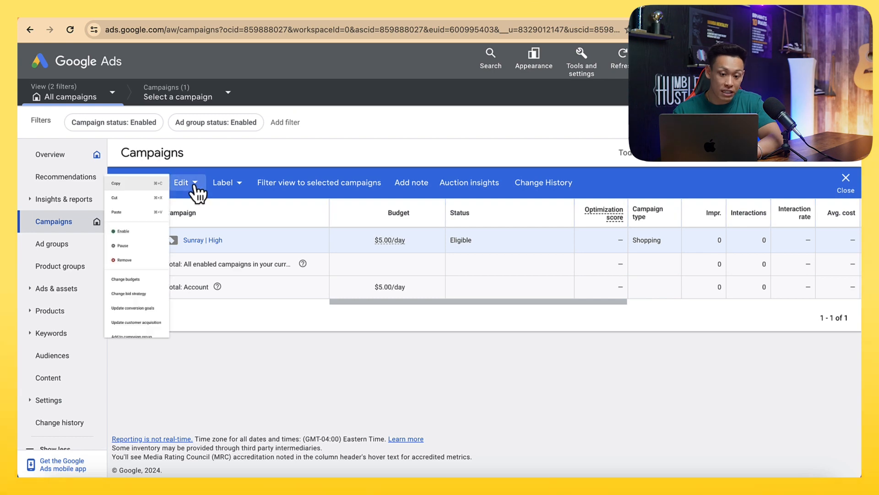
key("ctrl+c")
left_click(123, 213)
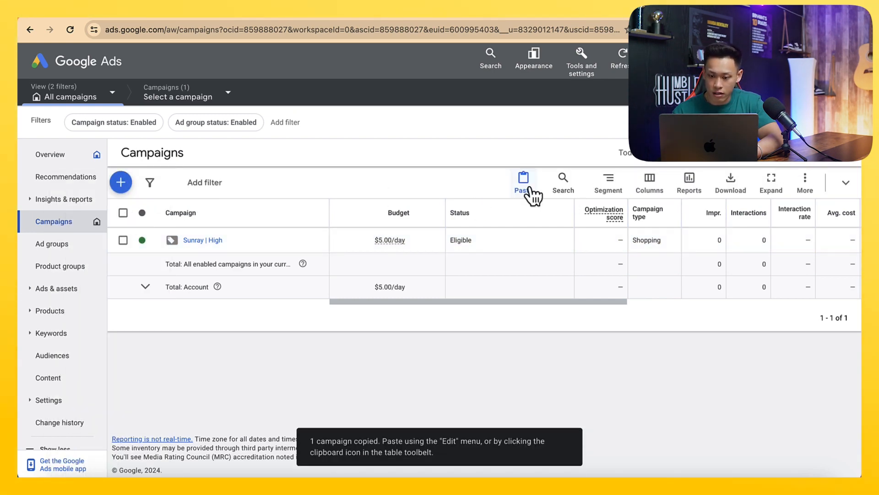
left_click(525, 186)
left_click(128, 329)
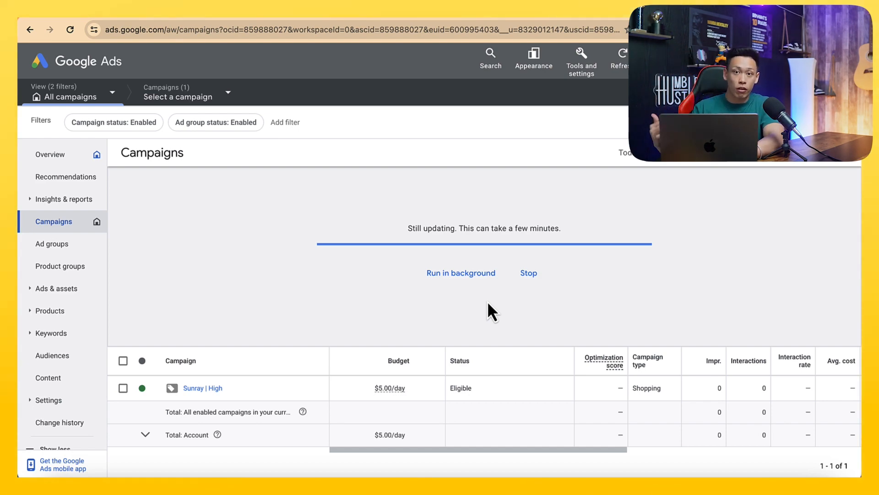
scroll(488, 303, "down", 1)
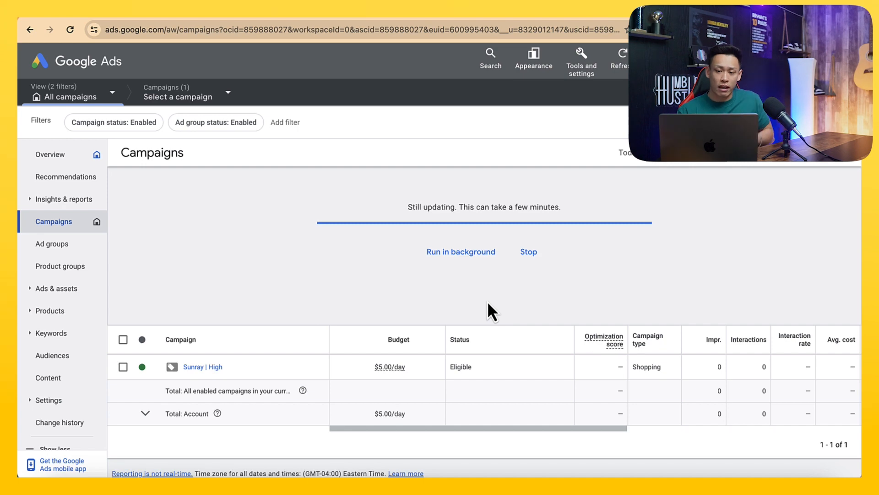
scroll(488, 303, "up", 1)
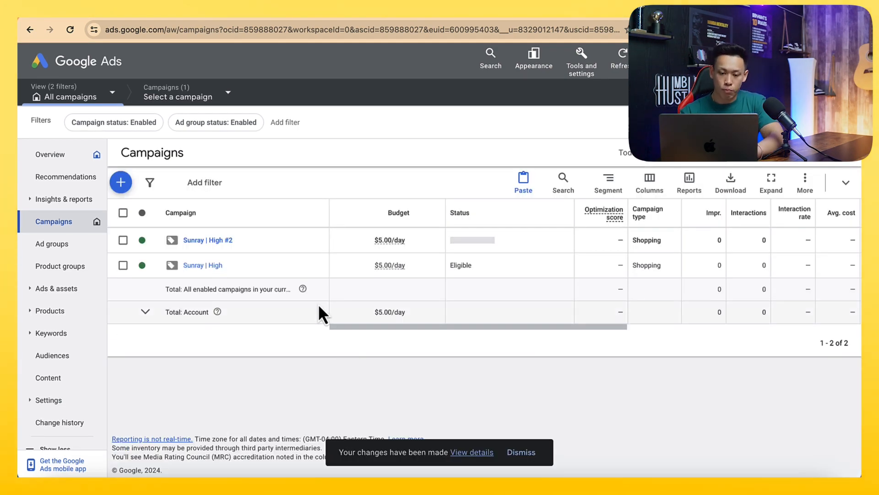
Rename the copied campaign and its ad group as Sunray | Medium.
left_click(235, 240)
left_click_drag(210, 266, 248, 267)
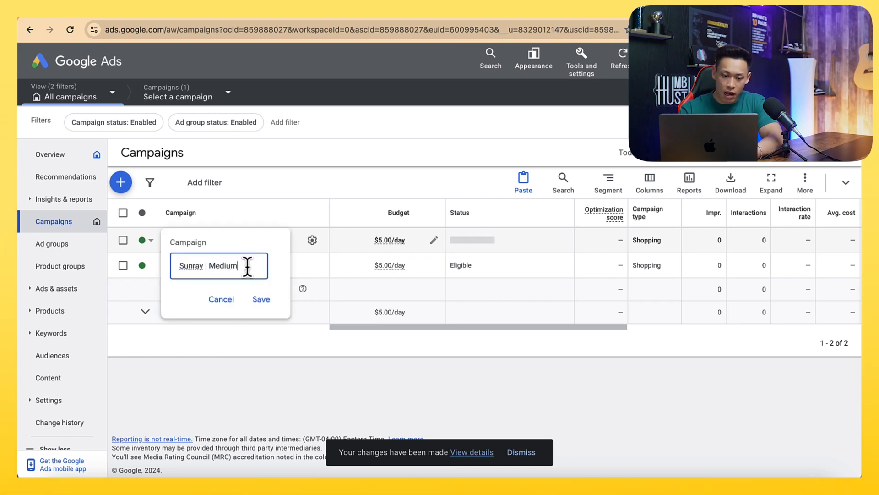
key("Return")
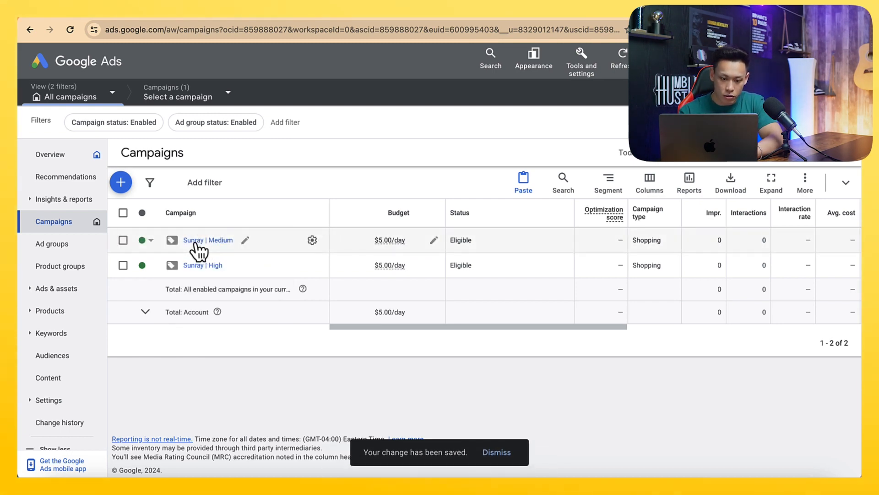
left_click(218, 243)
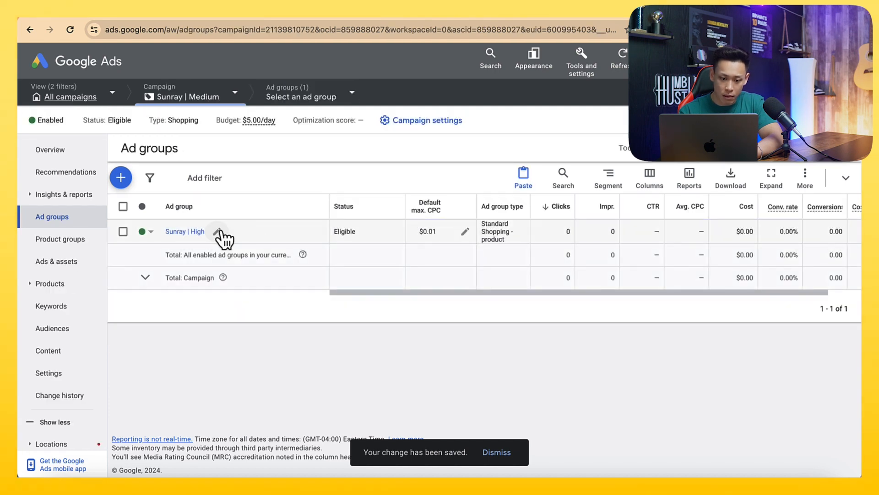
left_click(222, 234)
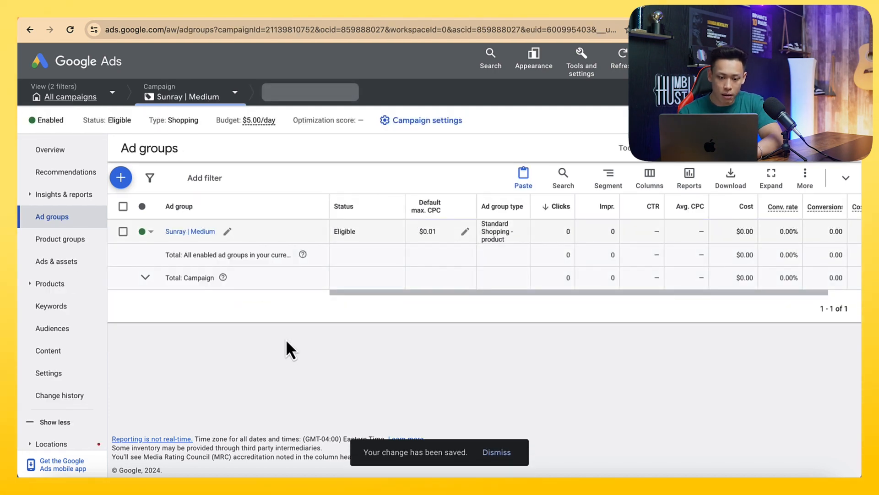
Review the goals in the Sunray | Medium campaign settings, and set the campaign priority to Medium.
left_click(58, 374)
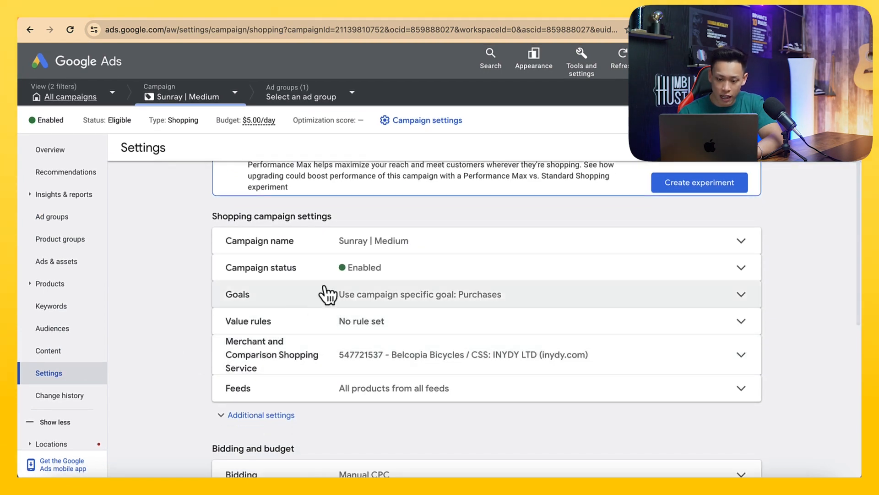
left_click(394, 297)
scroll(424, 320, "down", 1)
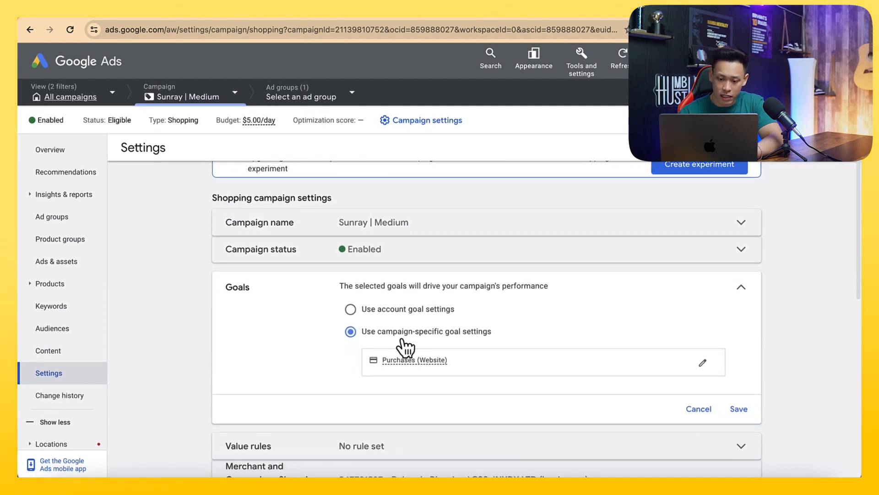
scroll(410, 348, "down", 1)
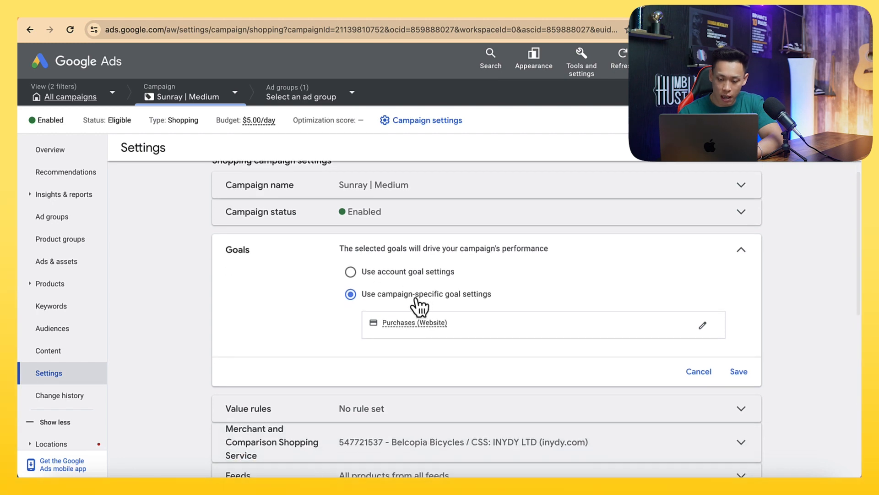
scroll(417, 305, "down", 5)
scroll(416, 305, "down", 6)
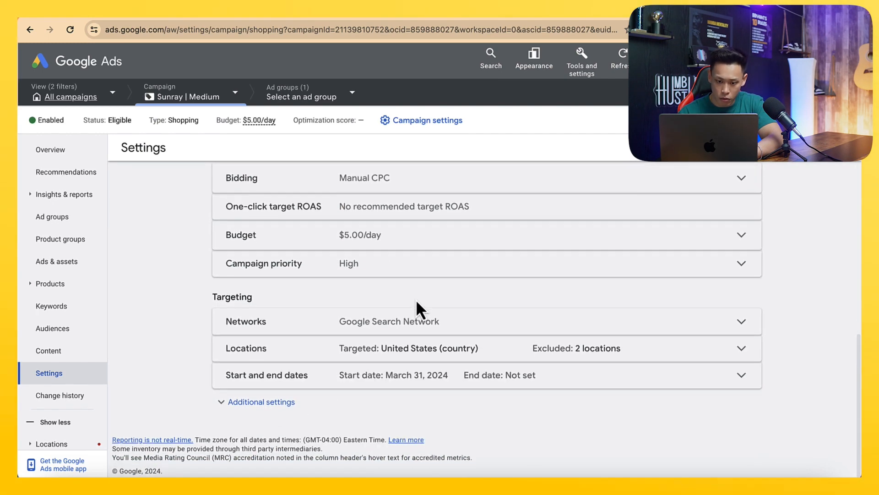
scroll(419, 308, "up", 1)
left_click(412, 346)
left_click(373, 227)
scroll(394, 316, "up", 3)
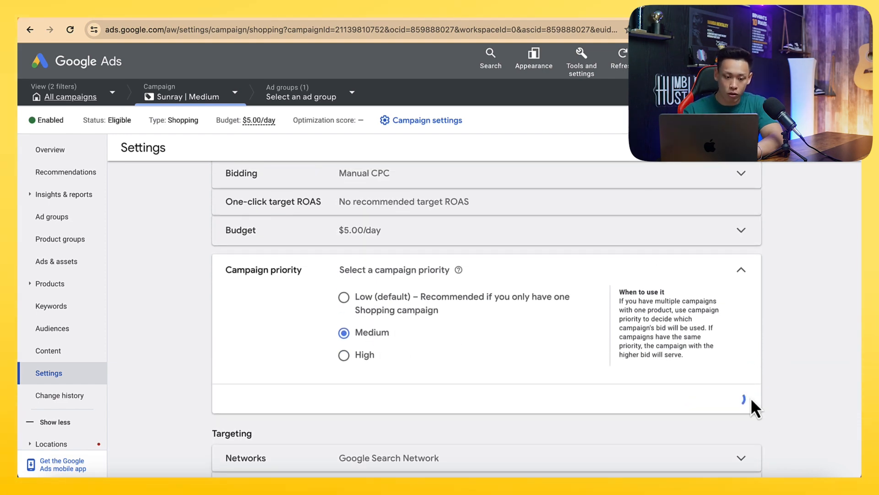
Decrease the Sunray | Medium campaign's bid adjustment for mobile phones by 65%.
left_click(64, 196)
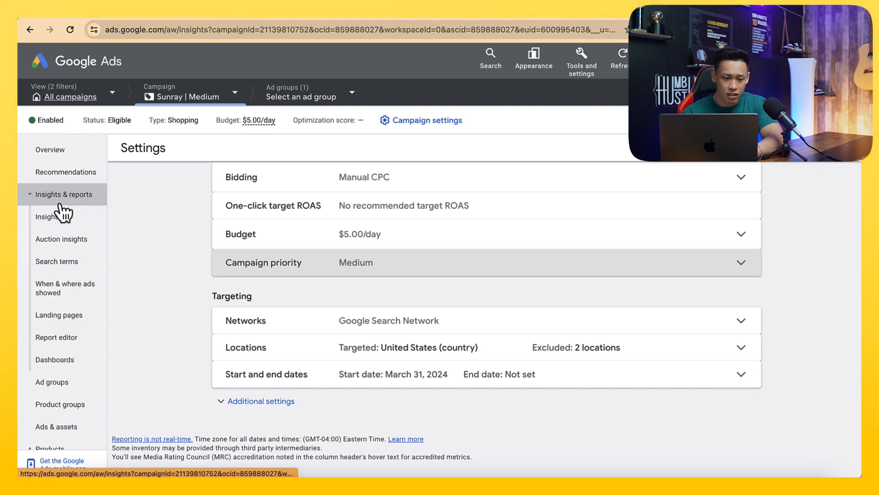
left_click(69, 293)
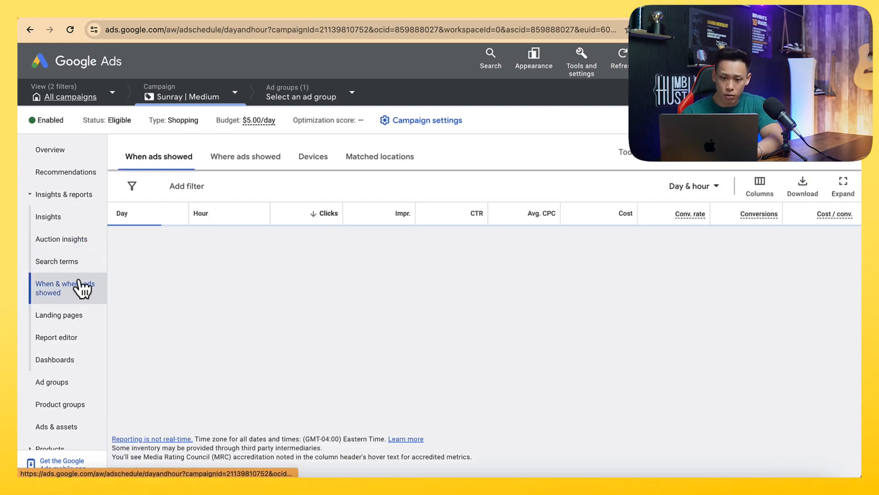
left_click(313, 158)
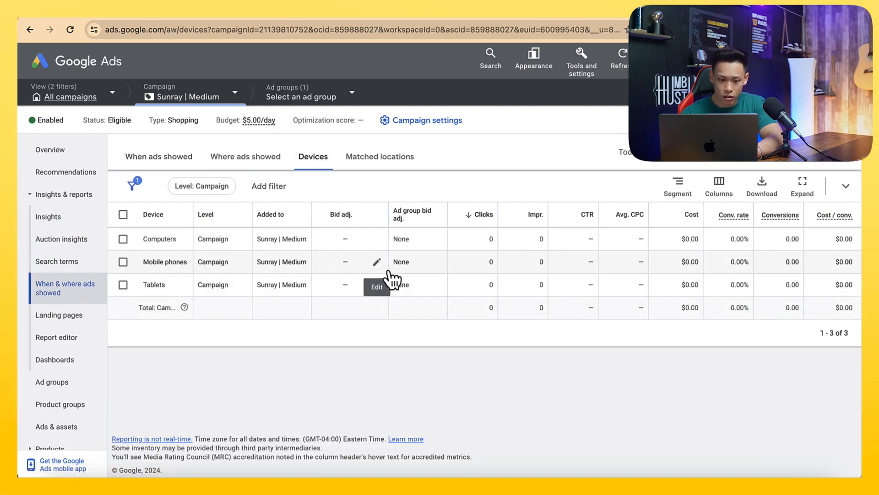
left_click(377, 261)
left_click(352, 293)
left_click(367, 330)
left_click(453, 289)
type("45")
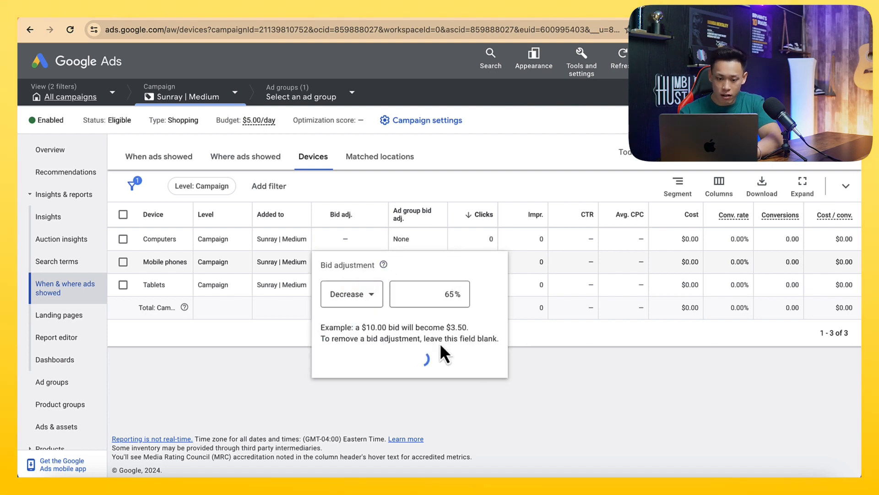
left_click(477, 360)
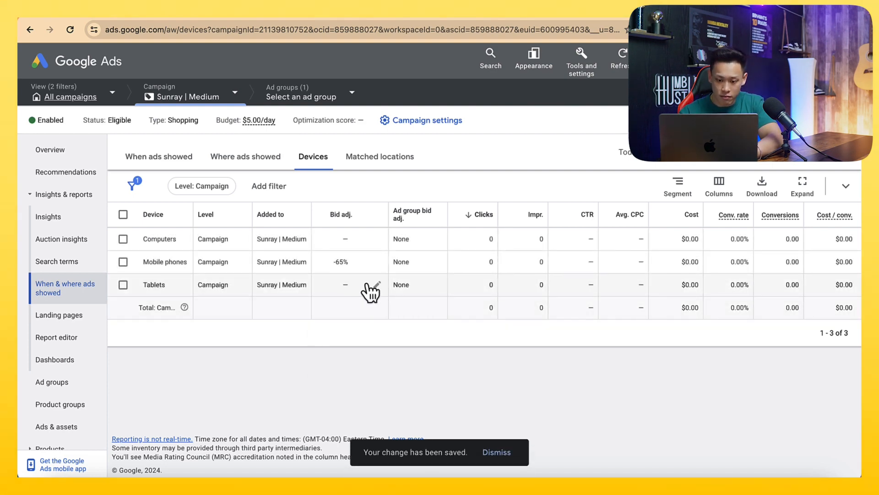
Decrease the Sunray | Medium campaign's bid adjustment for tablets by 65%.
left_click(377, 284)
left_click(352, 317)
left_click(357, 346)
left_click(422, 326)
type("65")
left_click(478, 380)
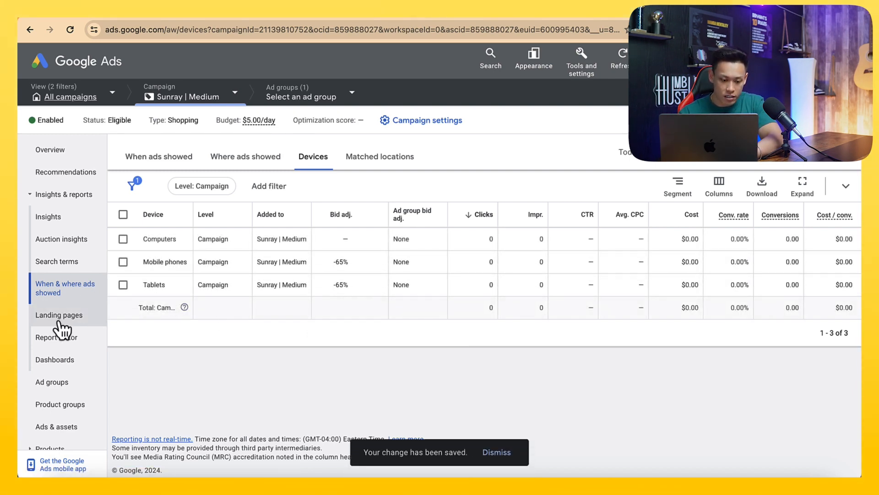
Remove the Send to Medium Funnel negative keyword list from the Sunray | Medium campaign.
scroll(56, 323, "down", 2)
scroll(59, 328, "down", 2)
left_click(57, 339)
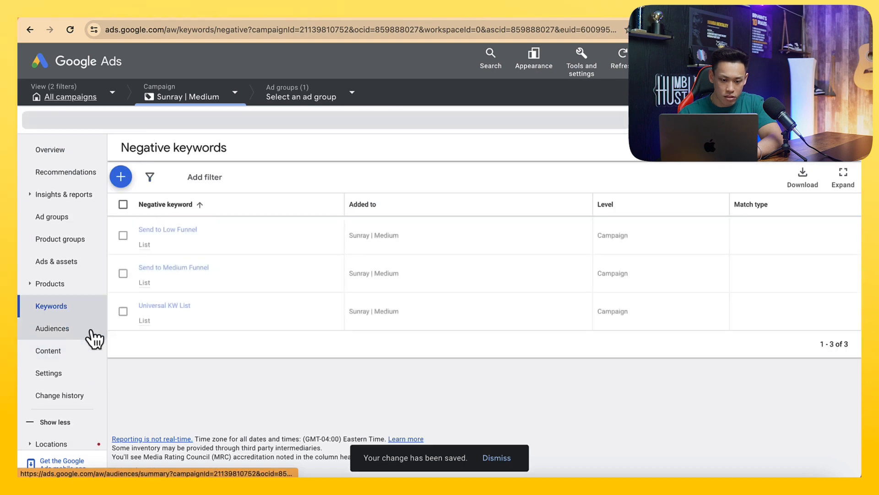
left_click(122, 274)
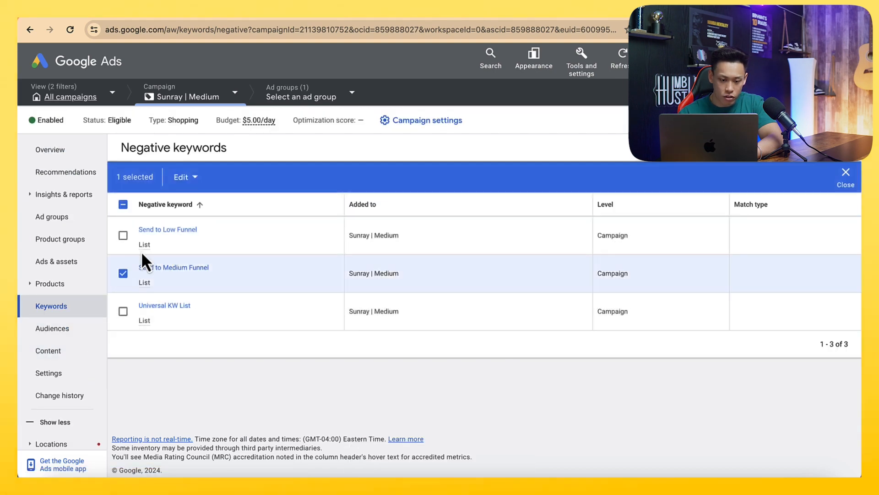
left_click(185, 181)
left_click(186, 204)
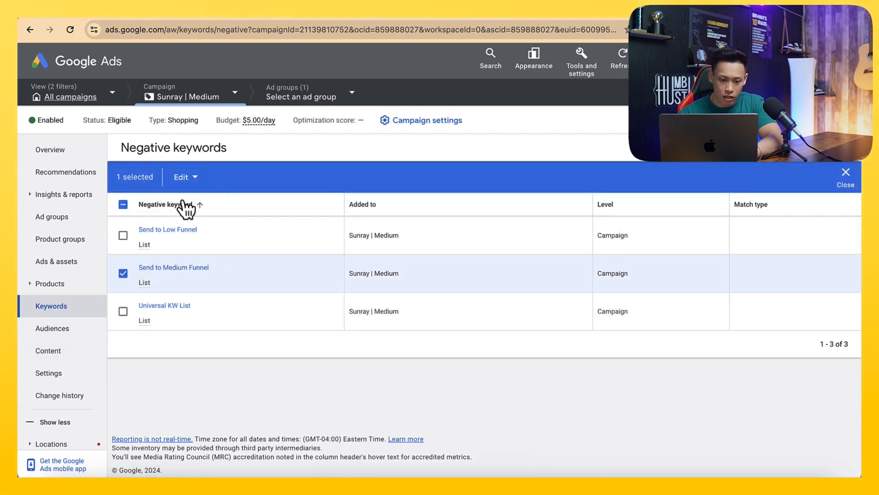
Go back to the list of all campaigns and duplicate the Sunray | Medium campaign.
scroll(91, 297, "down", 2)
left_click(55, 323)
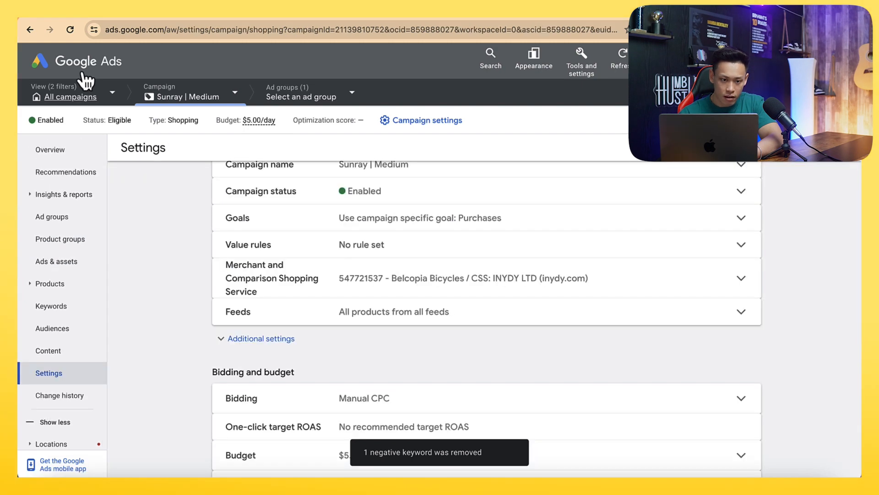
left_click(84, 74)
left_click(57, 220)
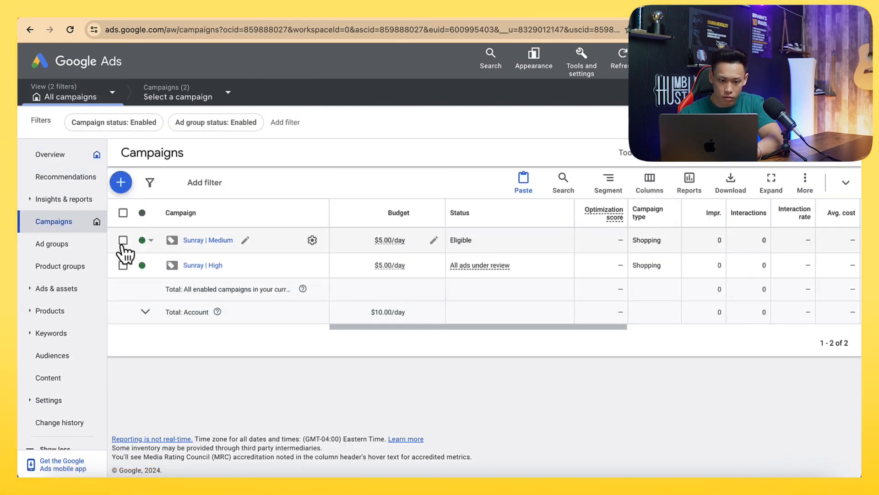
left_click(123, 240)
left_click(183, 183)
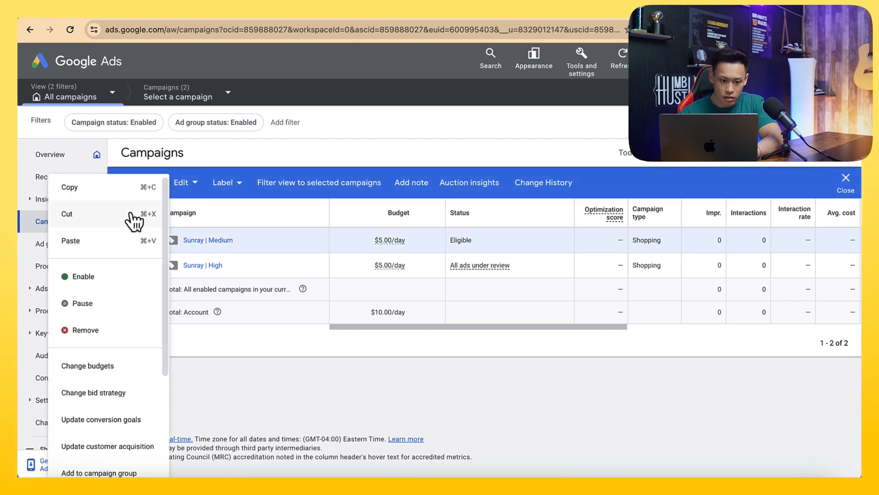
left_click(129, 192)
left_click(122, 213)
left_click(123, 213)
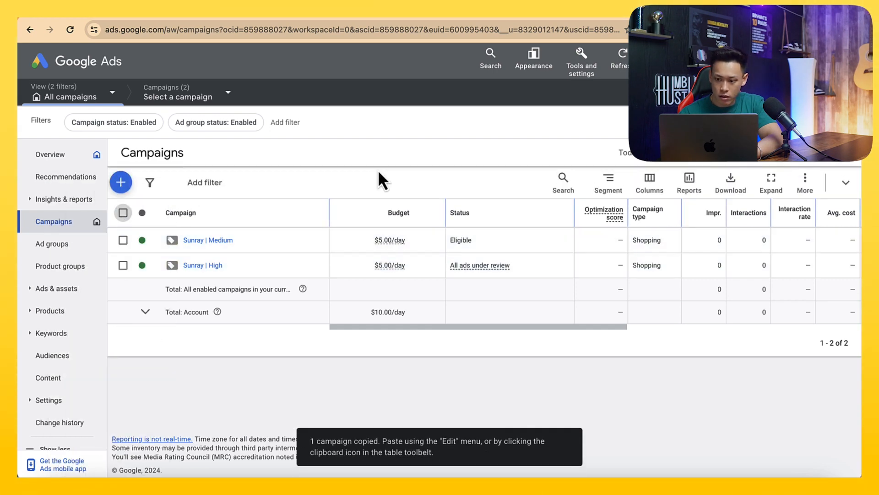
left_click(523, 180)
left_click(128, 330)
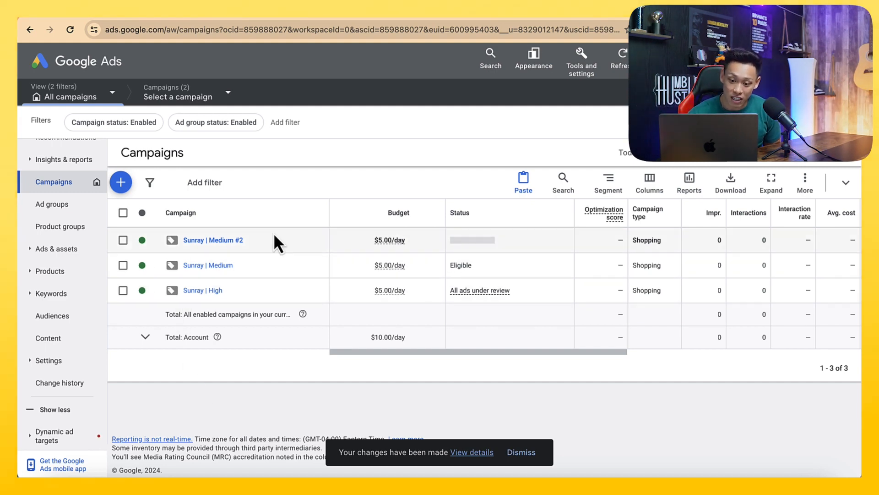
Rename the duplicated Sunray | Medium #2 campaign as Sunray | Low.
left_click(253, 240)
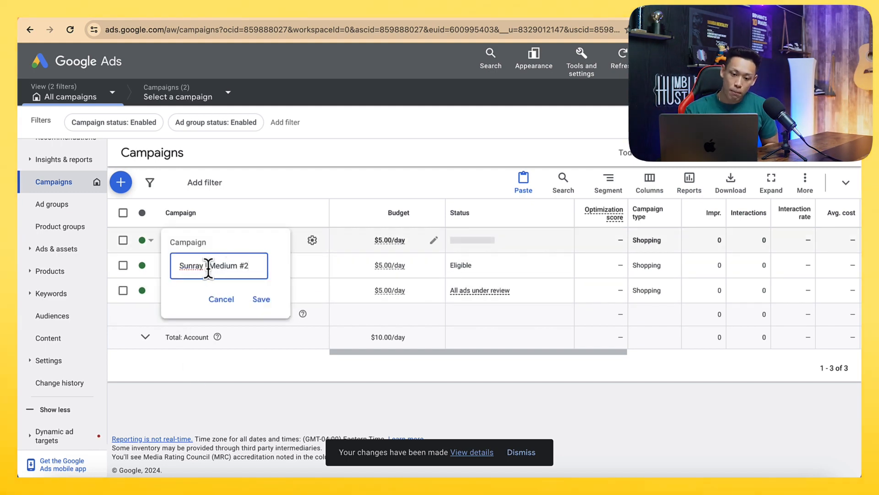
left_click_drag(211, 266, 252, 268)
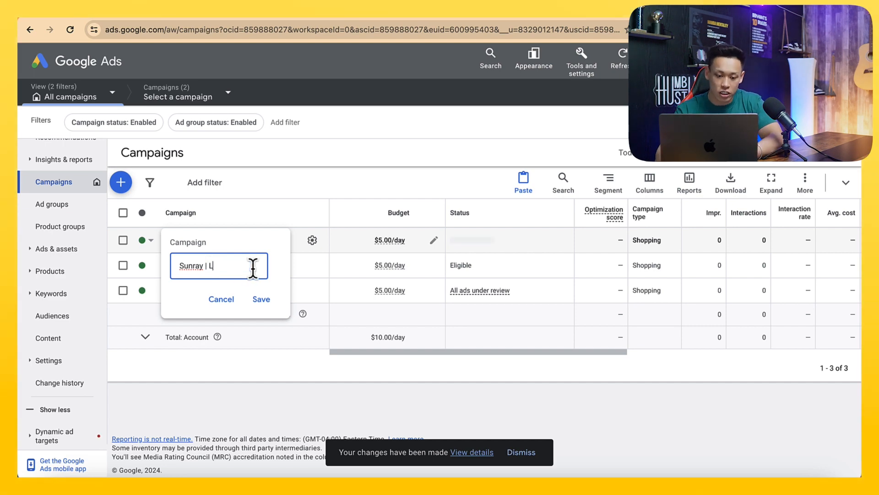
type("Low")
left_click(261, 299)
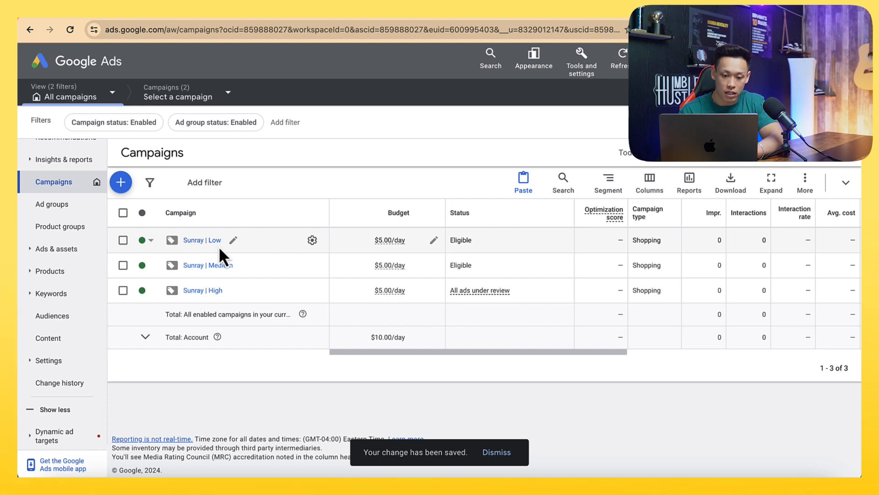
Open the Sunray | Low campaign and rename its ad group as Sunray | Low.
left_click(219, 247)
left_click(235, 232)
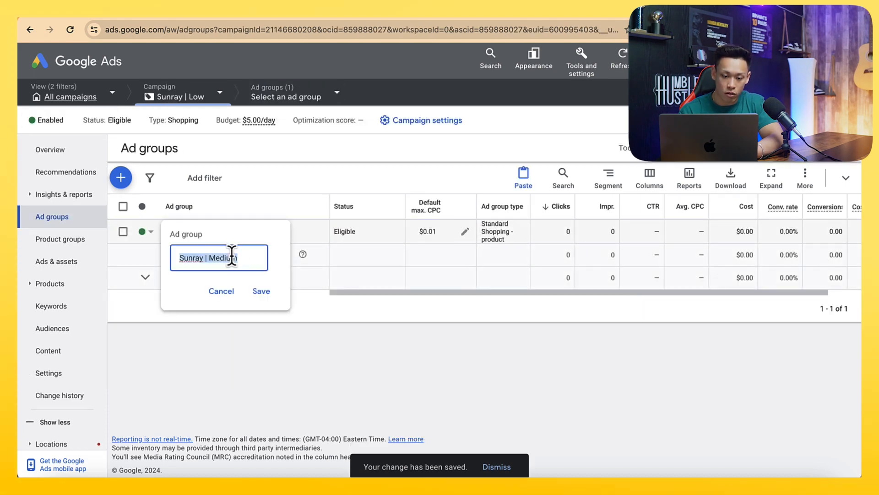
key("super+v")
left_click(261, 293)
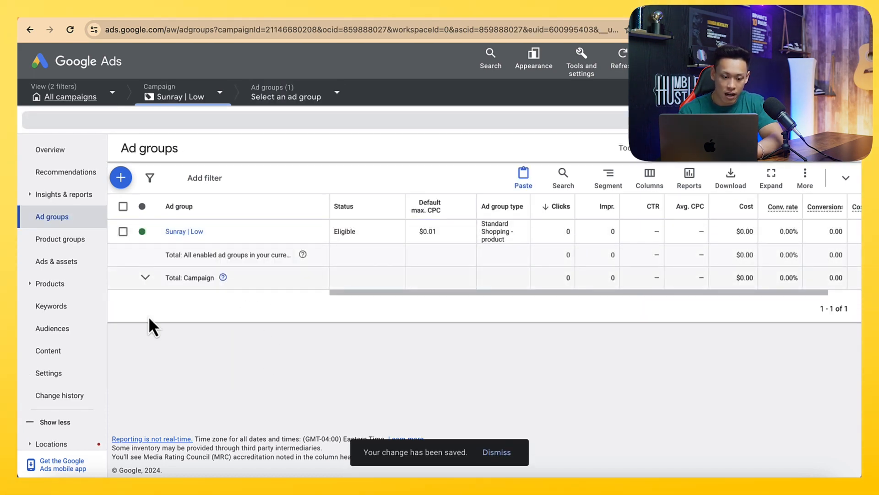
Set the Sunray | Low campaign's priority to Low (default) and save it.
left_click(54, 372)
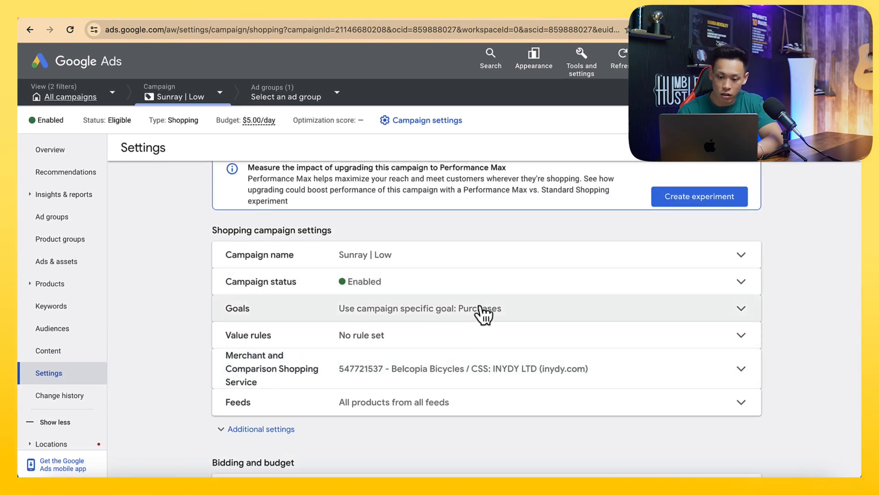
scroll(476, 318, "down", 7)
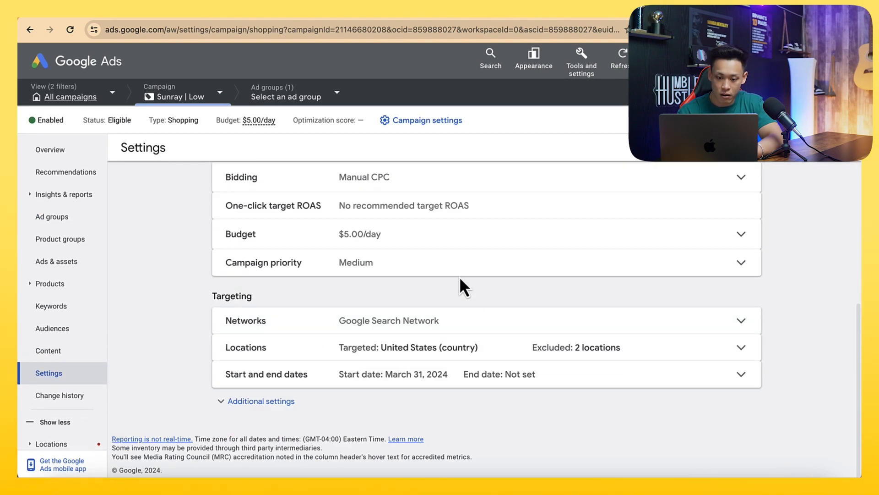
left_click(405, 230)
left_click(363, 313)
left_click(737, 403)
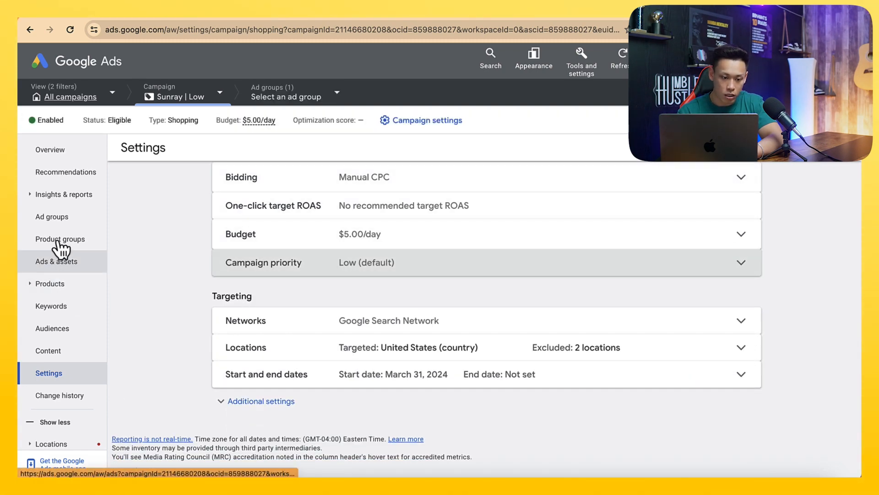
Decrease the Sunray | Low campaign's bid adjustment for mobile phones by 65%.
left_click(64, 196)
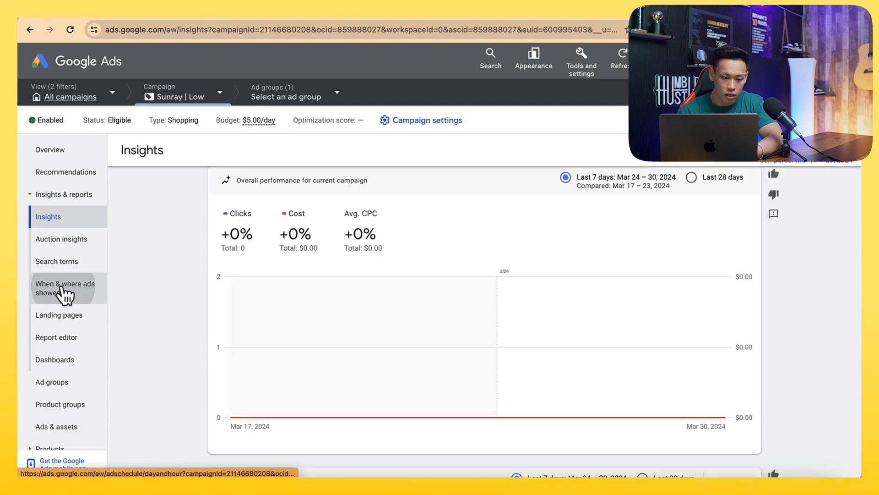
left_click(54, 289)
left_click(308, 158)
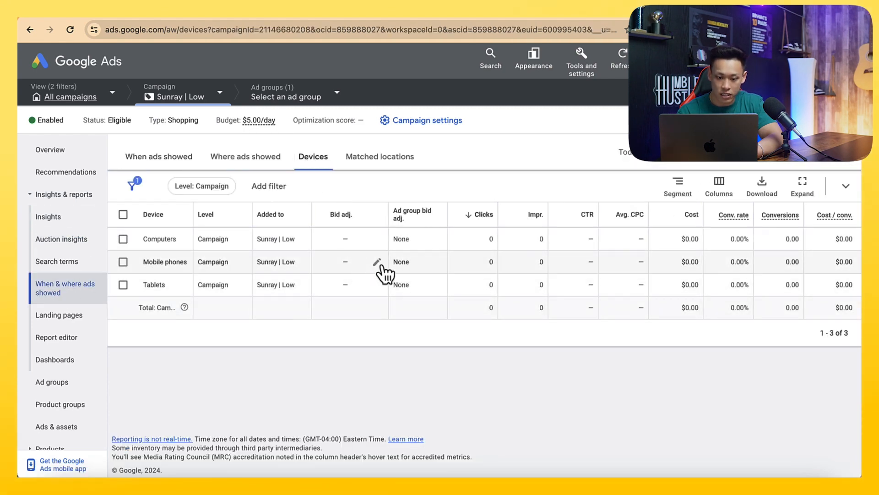
left_click(376, 261)
left_click(351, 293)
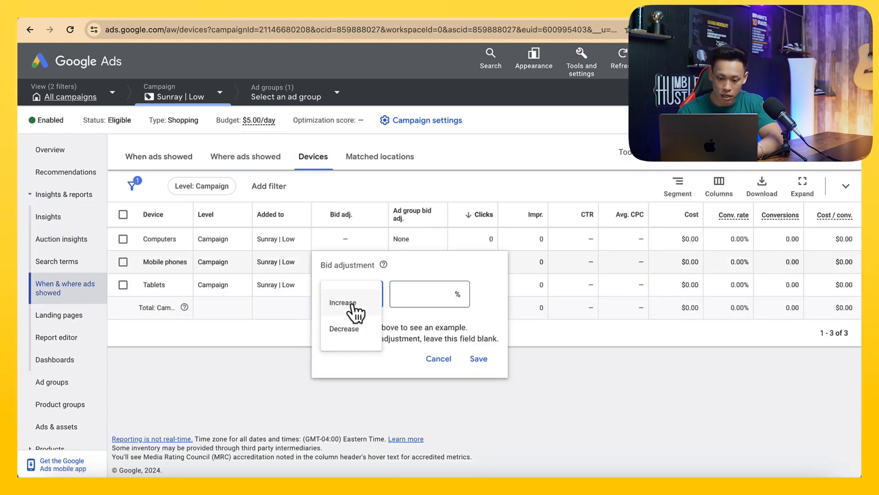
left_click(348, 323)
left_click(439, 295)
type("65")
left_click(480, 360)
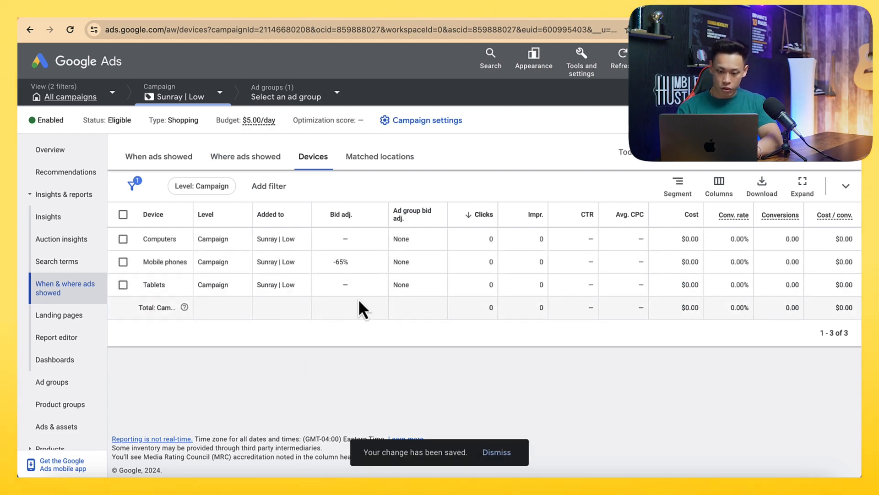
Decrease the Sunray | Low campaign's bid adjustment for tablets by 65%.
left_click(376, 284)
left_click(446, 319)
type("65")
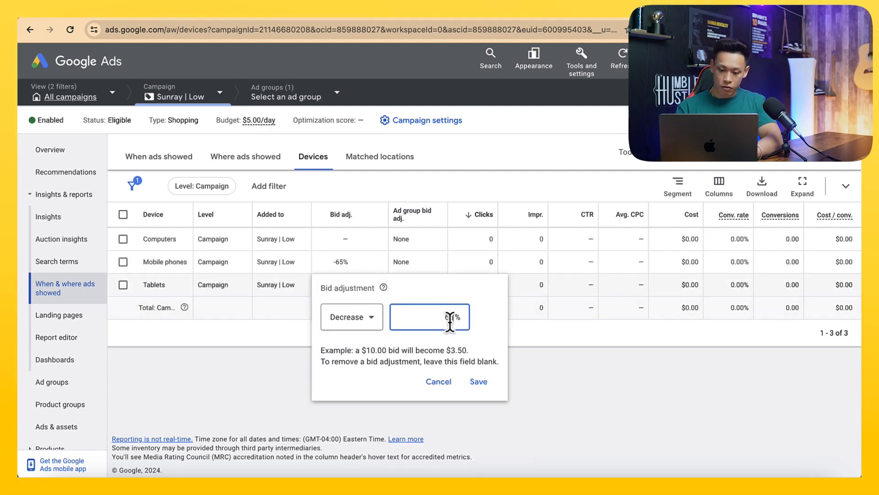
left_click(478, 381)
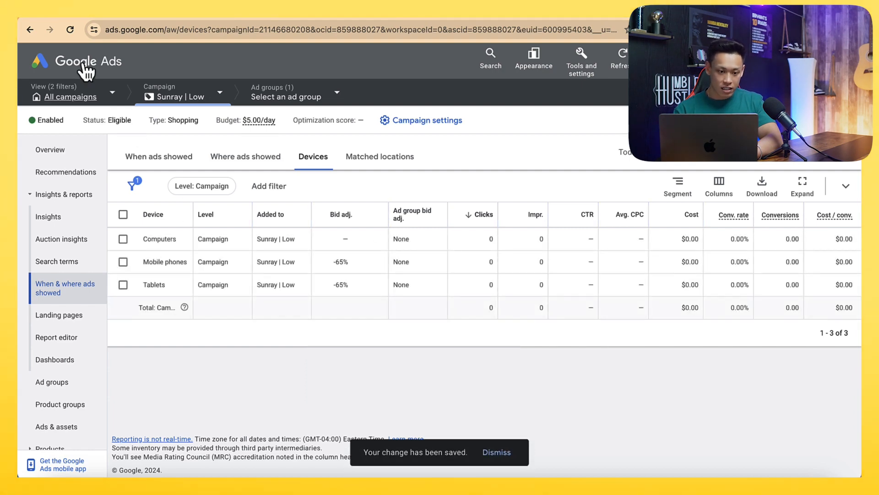
Remove the Send to Low Funnel negative keyword list from the Sunray | Low campaign.
left_click(84, 72)
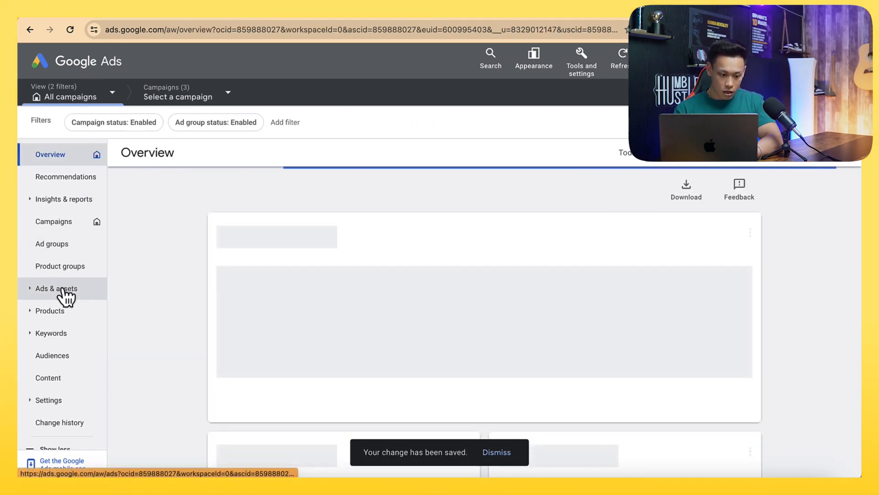
left_click(69, 223)
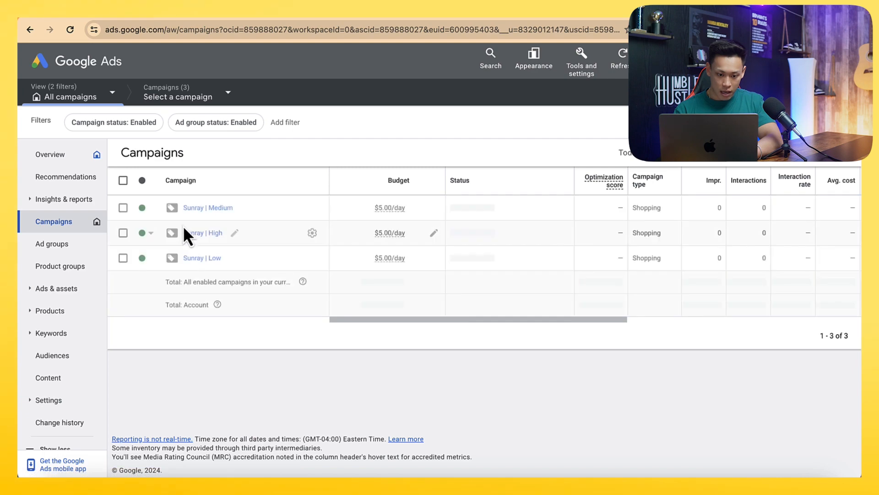
left_click(197, 290)
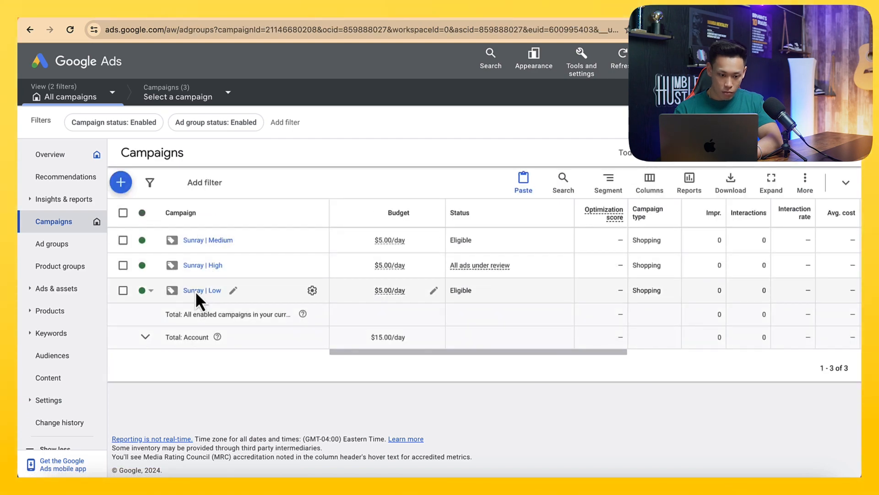
left_click(57, 306)
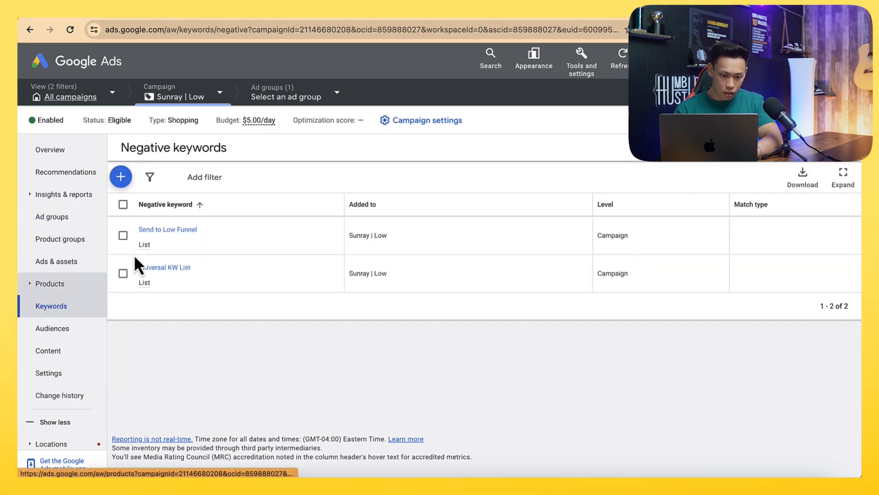
left_click(123, 235)
left_click(196, 179)
key("Escape")
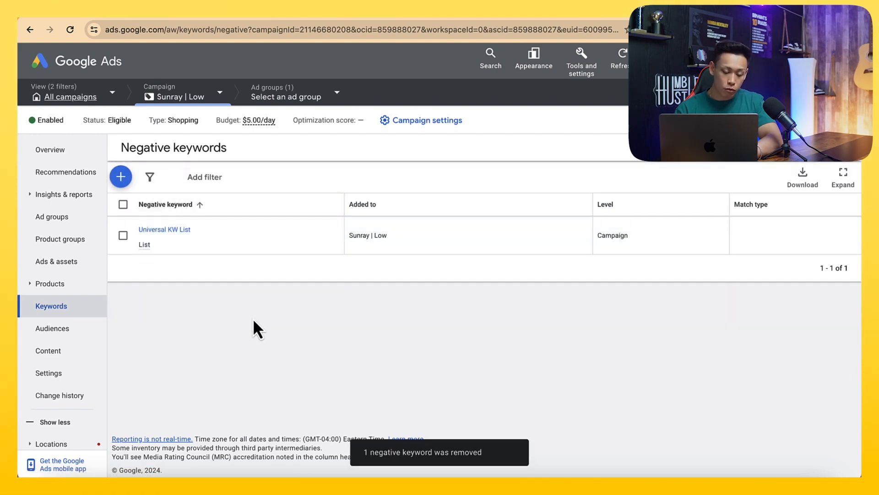
Return to the list of all campaigns and select all three Sunray campaigns.
left_click(88, 49)
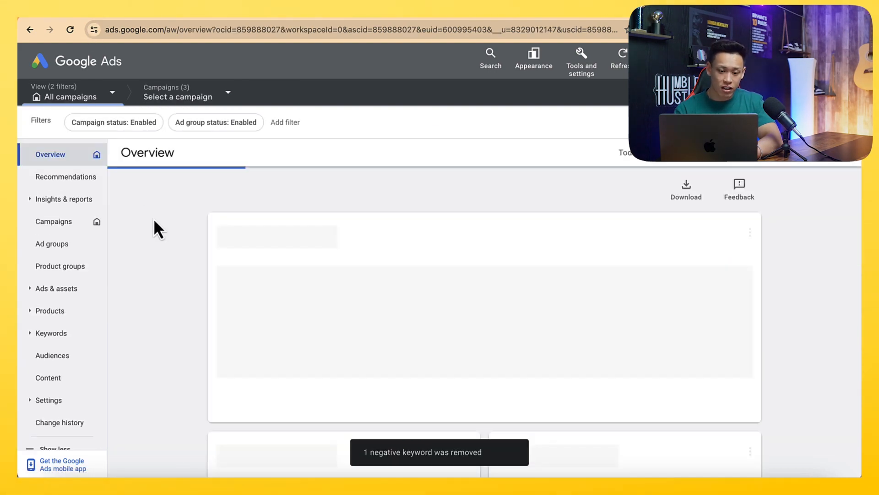
left_click(69, 223)
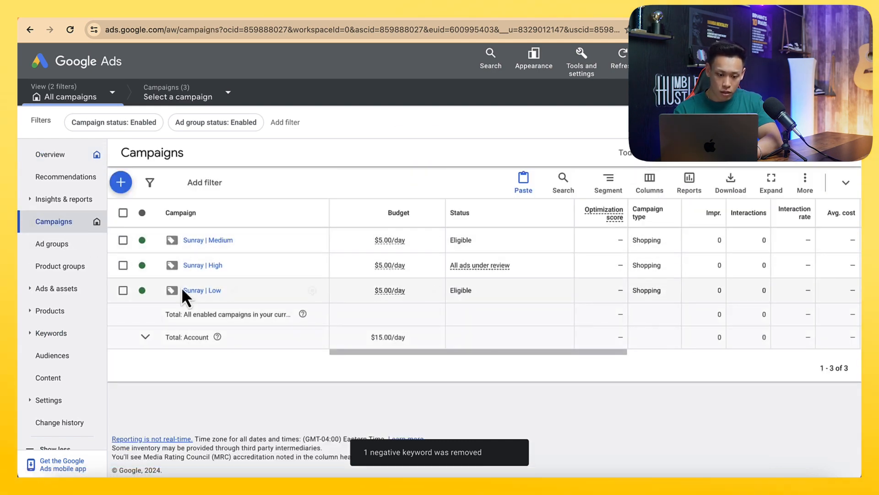
left_click(122, 213)
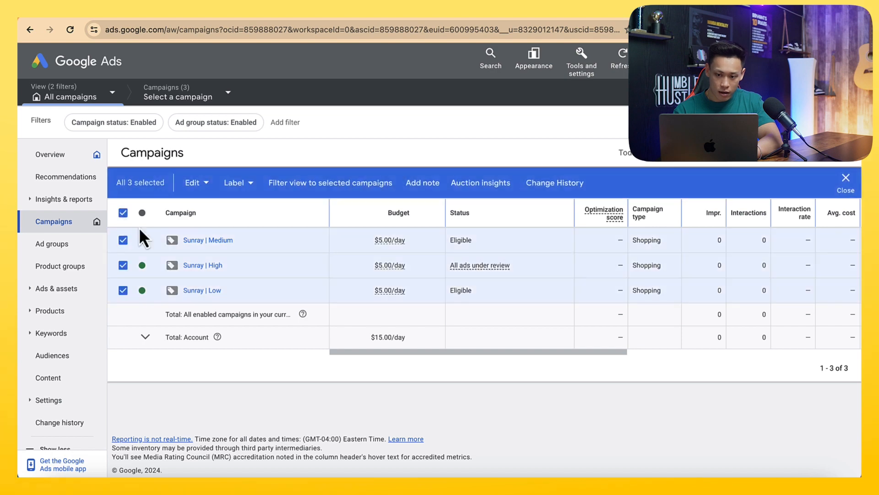
Start a new shared budget in the shared library and name it Sunray Shared Budget.
left_click(581, 59)
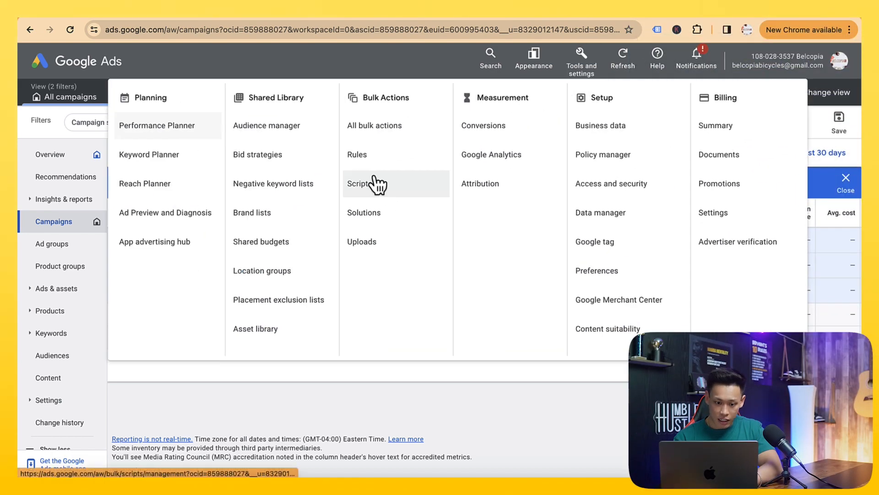
left_click(278, 244)
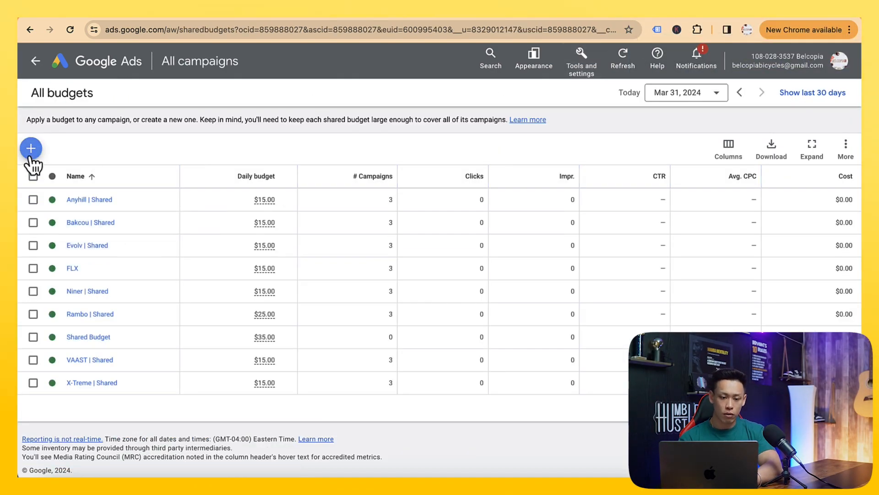
left_click(31, 150)
left_click(80, 151)
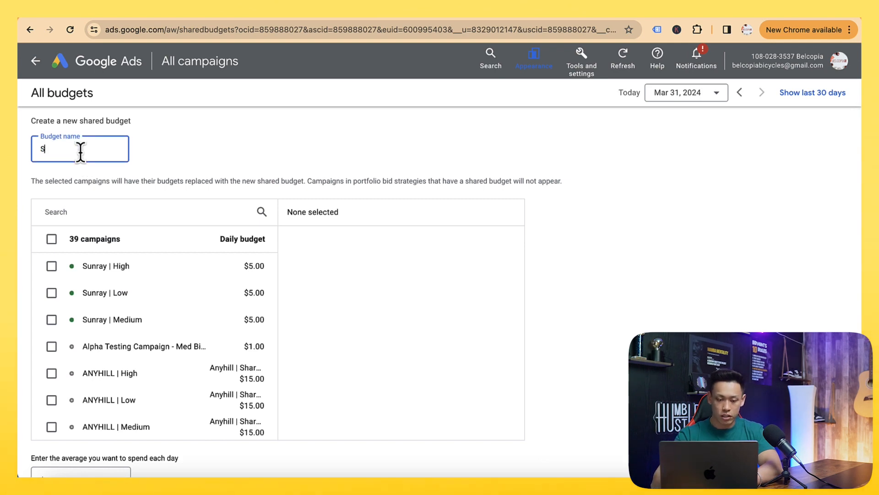
type("Sunray Shared Budget")
Try to save the shared budget with the Sunray | High, Sunray | Low and Sunray | Medium campaigns assigned to it.
left_click(51, 265)
left_click(51, 292)
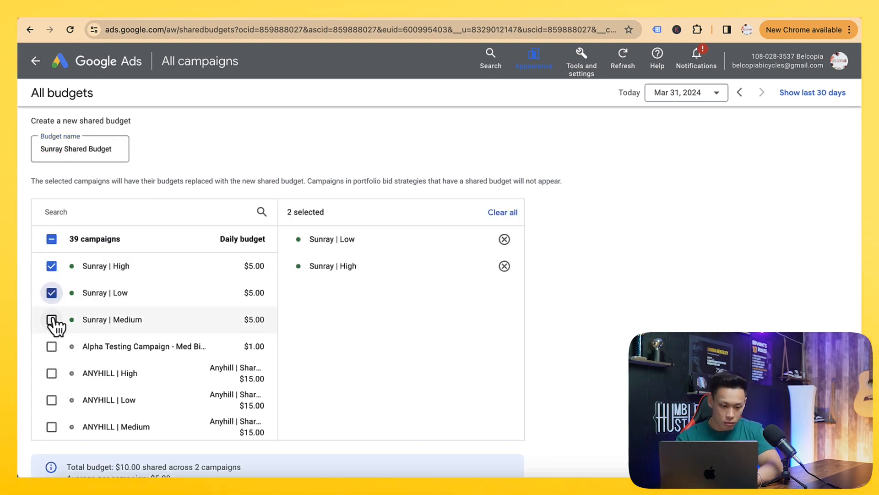
left_click(51, 319)
scroll(304, 384, "down", 3)
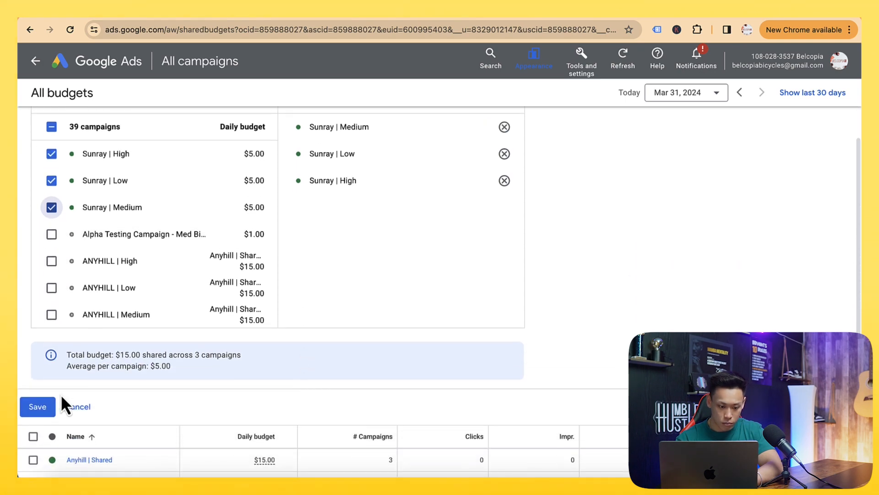
left_click(39, 406)
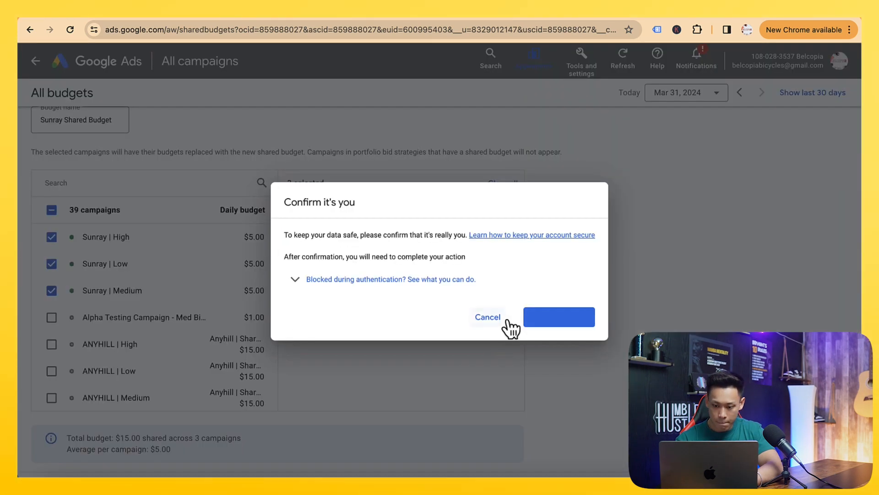
Open the identity verification, cancel it without verifying, and return to the list of campaigns.
left_click(536, 320)
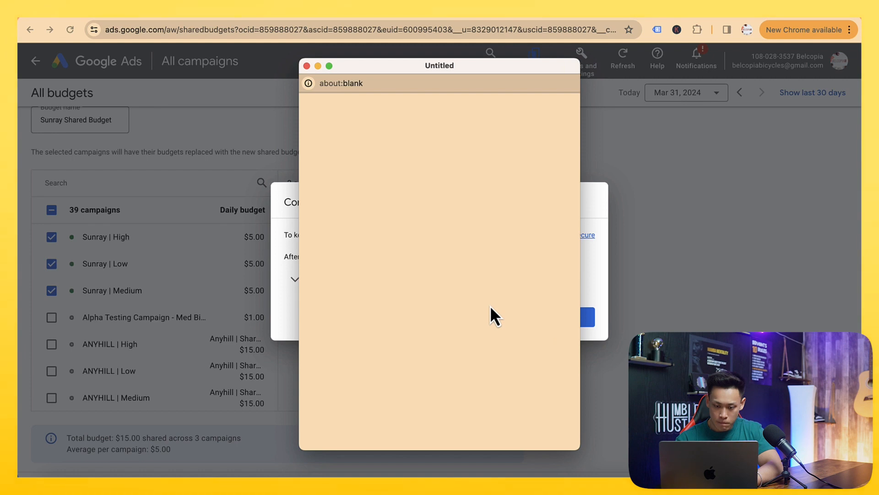
scroll(448, 273, "down", 1)
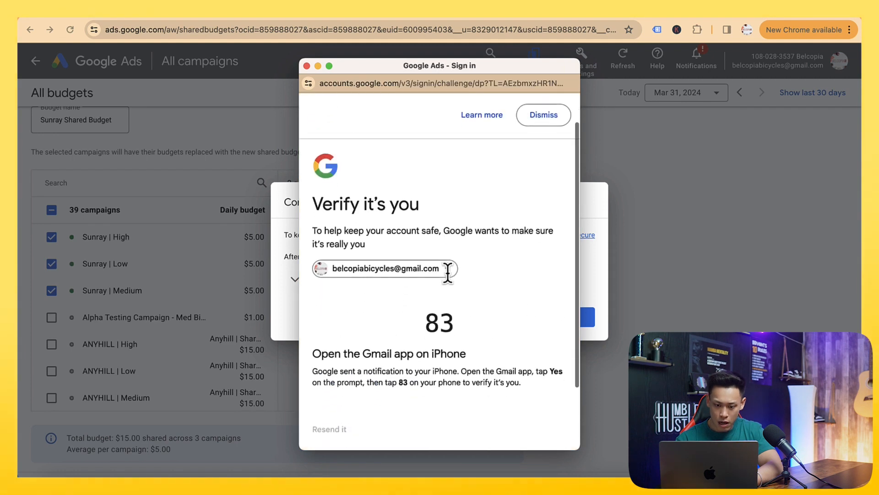
scroll(448, 273, "down", 2)
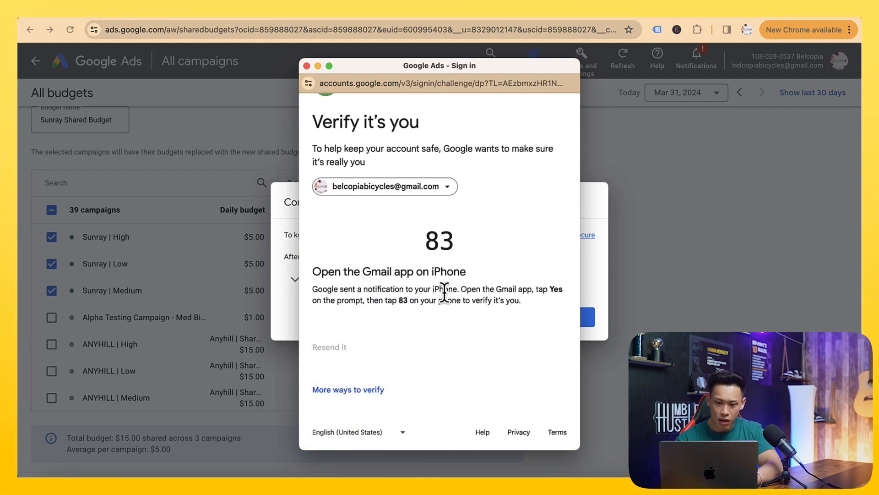
left_click(307, 65)
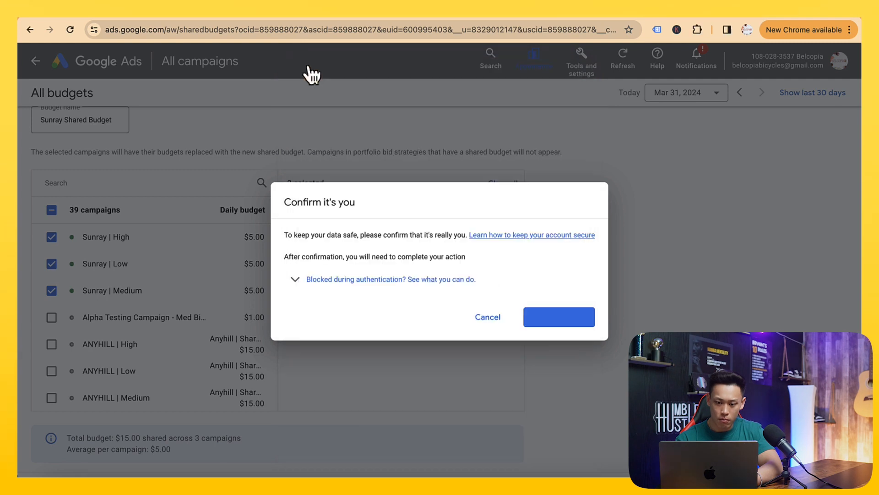
left_click(481, 319)
left_click(36, 62)
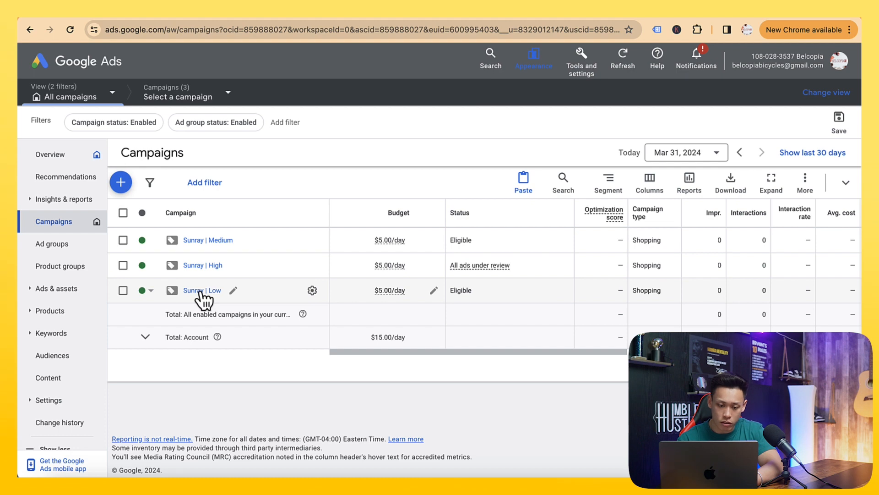
Open the product groups of the Sunray | High campaign's ad group and expand the sunray group.
left_click(205, 265)
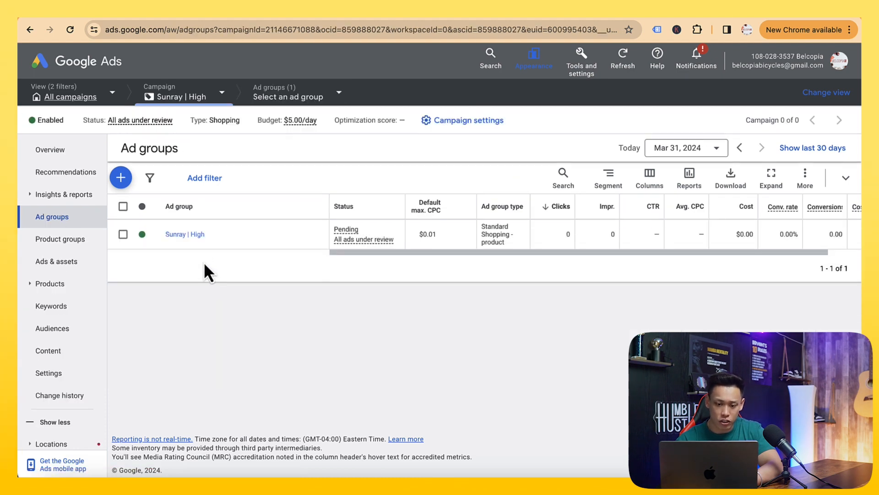
left_click(190, 239)
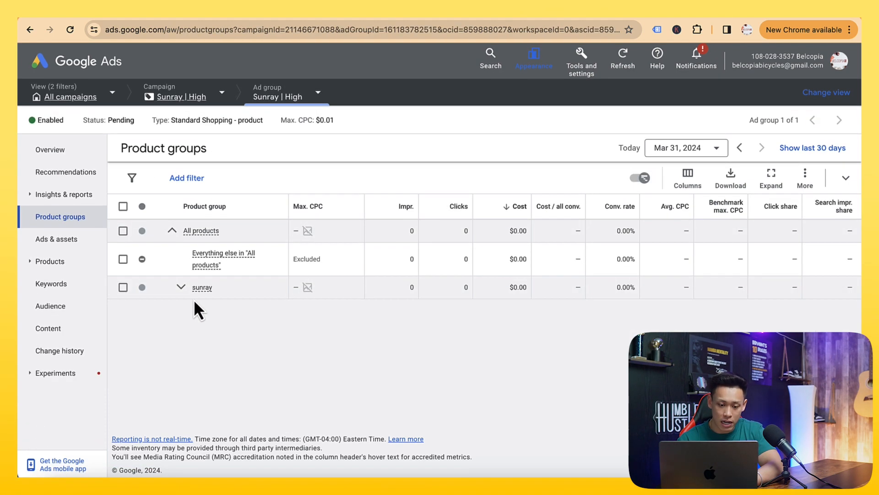
left_click(182, 289)
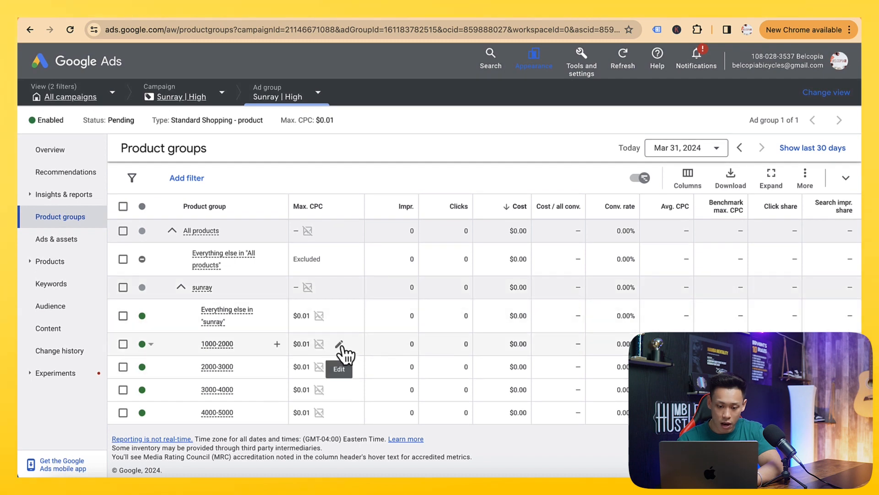
Set the max. CPC of the 1000-2000 product group in Sunray | High to $0.3.
left_click(340, 345)
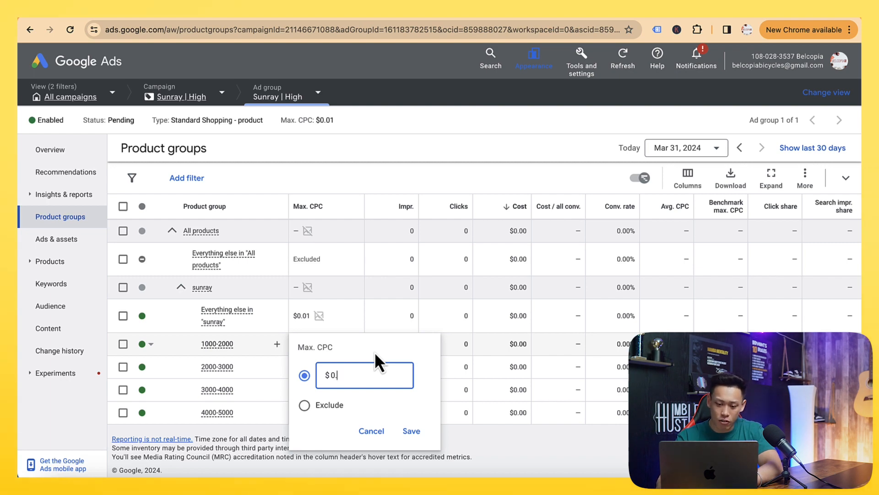
type("3")
key("Return")
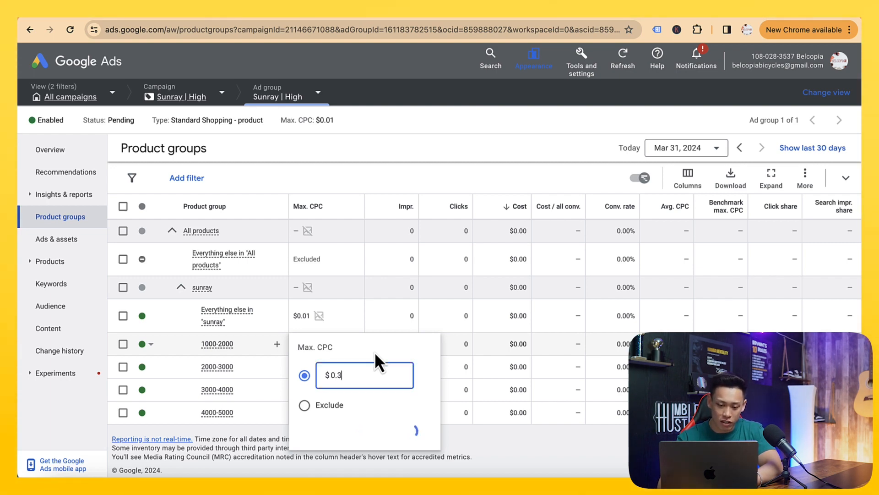
Set the max. CPC in Sunray | High to $0.05 for the 2000-3000 product group and $0.03 for 1000-2000.
left_click(339, 367)
key("BackSpace")
key("BackSpace")
type("30")
key("Return")
left_click(342, 350)
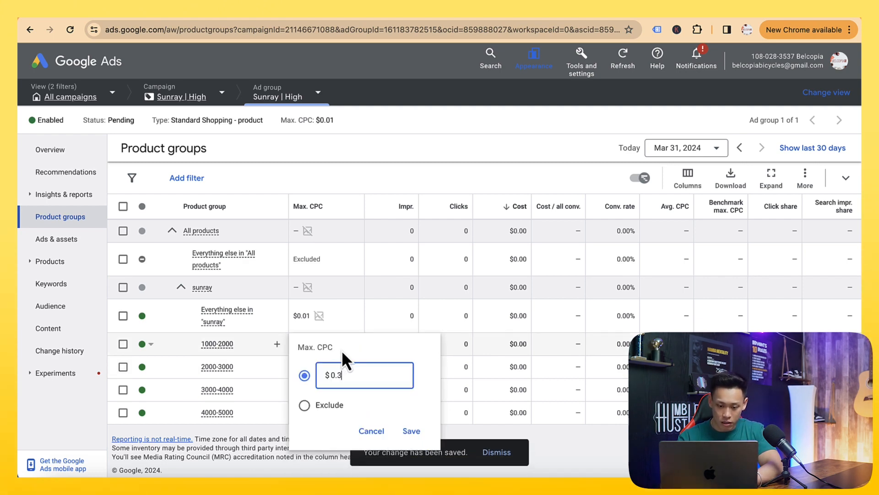
key("Return")
Set the max. CPC in Sunray | High to $0.07 for the 3000-4000 product group and $0.10 for 4000-5000.
left_click(340, 390)
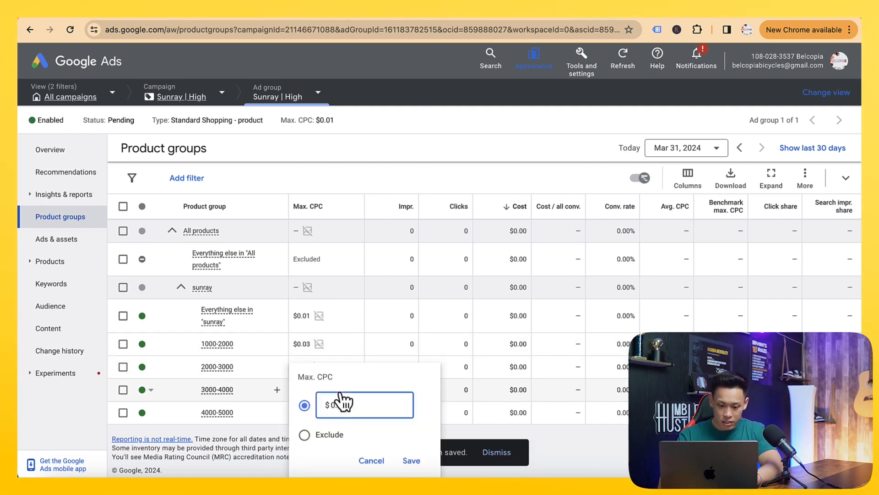
key("Return")
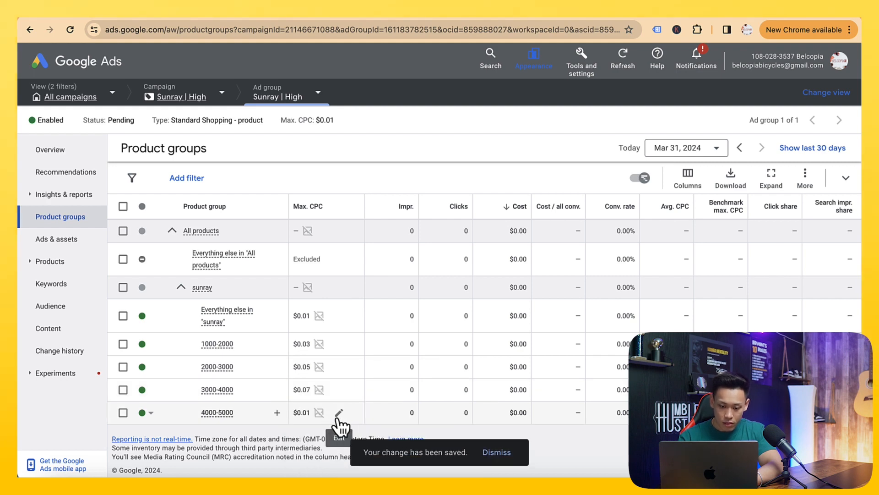
left_click(338, 414)
type("0.10")
key("Return")
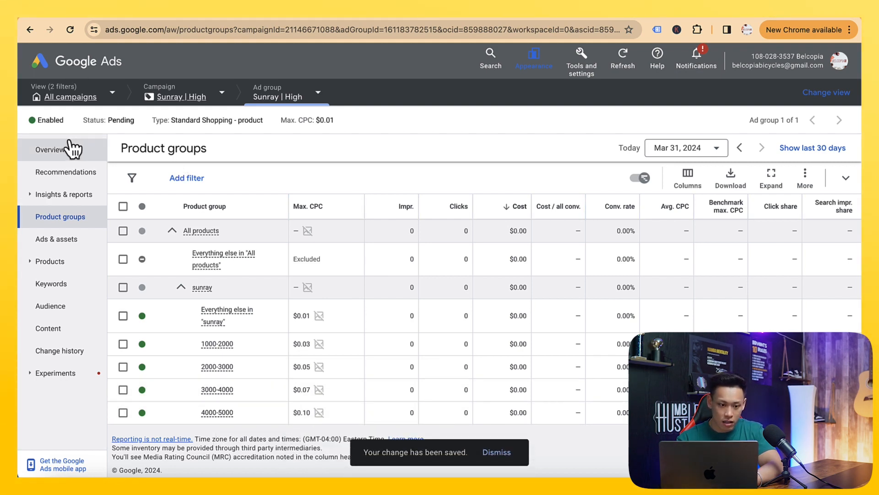
Go back to the campaign list, open the product groups of the Sunray | Medium ad group and expand the sunray group.
left_click(94, 69)
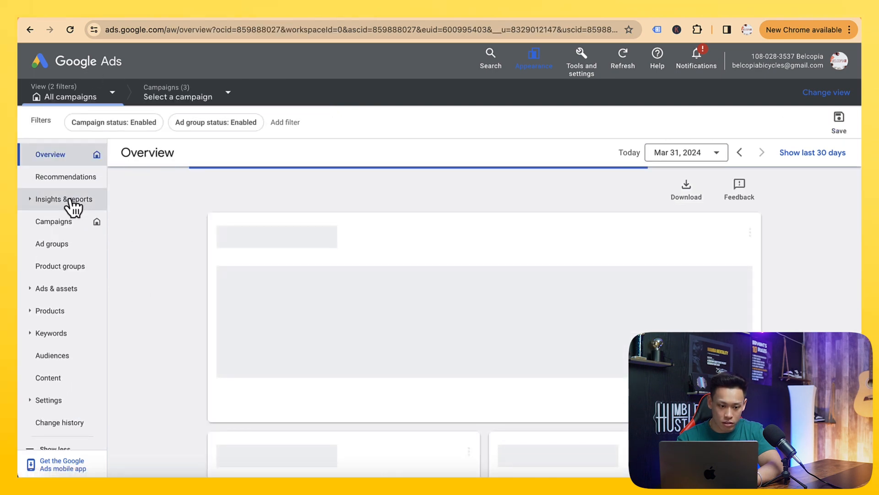
left_click(92, 221)
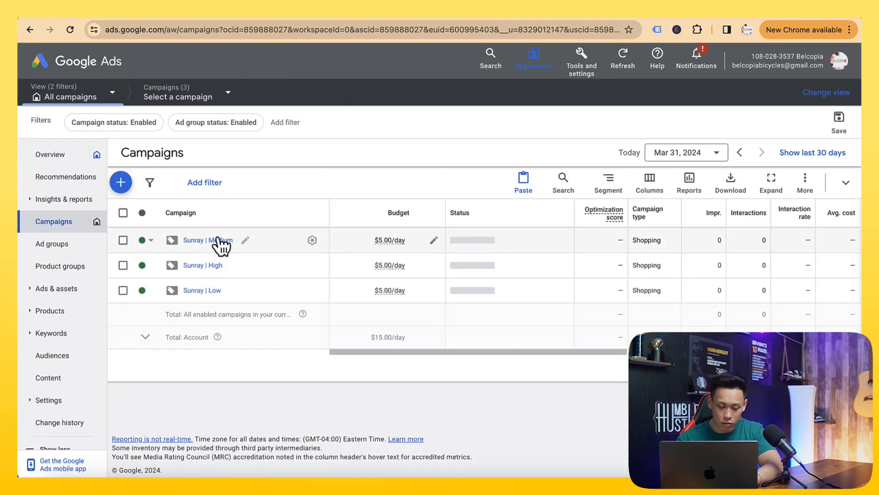
left_click(215, 240)
left_click(186, 233)
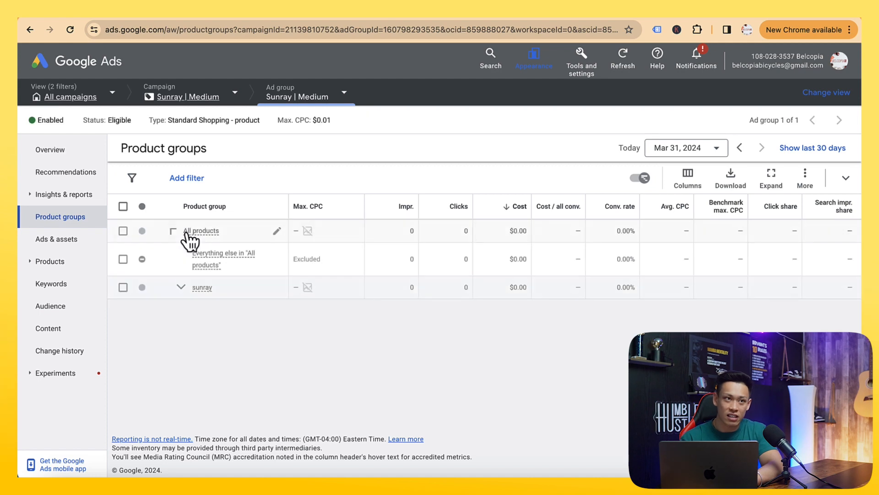
mouse_move(187, 235)
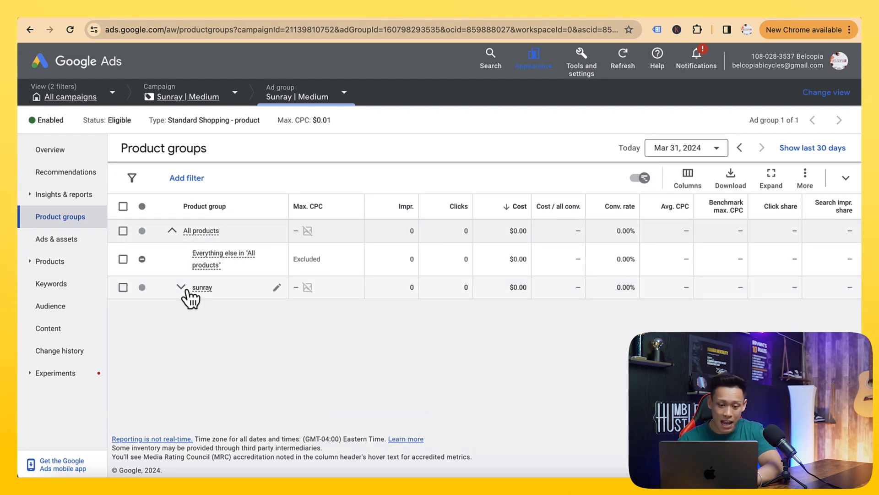
left_click(181, 287)
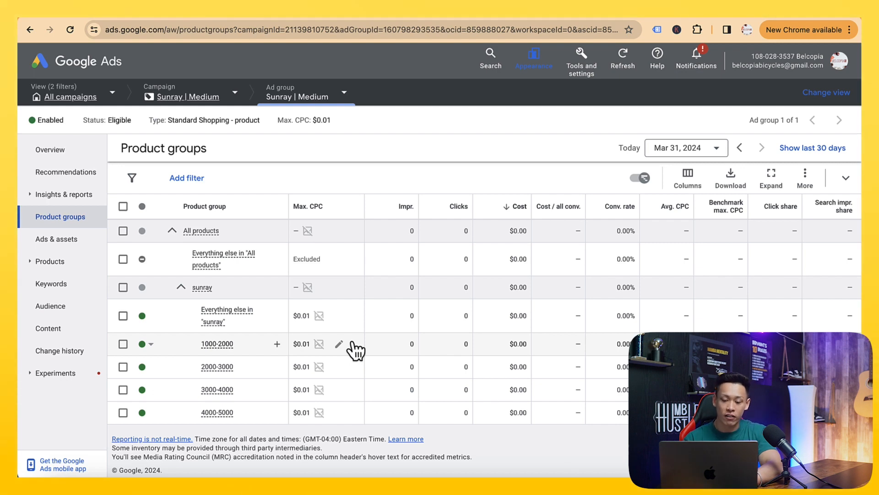
Set the max. CPC in Sunray | Medium to $0.75 for the 1000-2000 product group and $0.85 for 2000-3000.
left_click(339, 344)
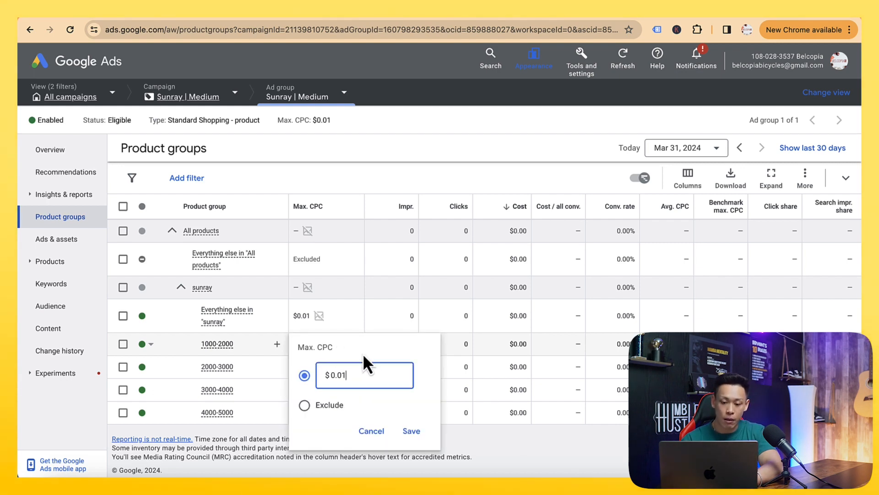
key("BackSpace")
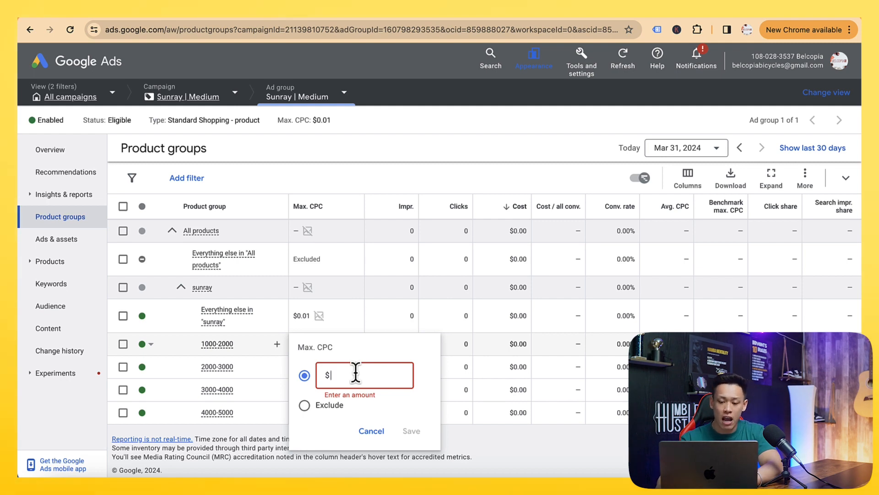
type("0")
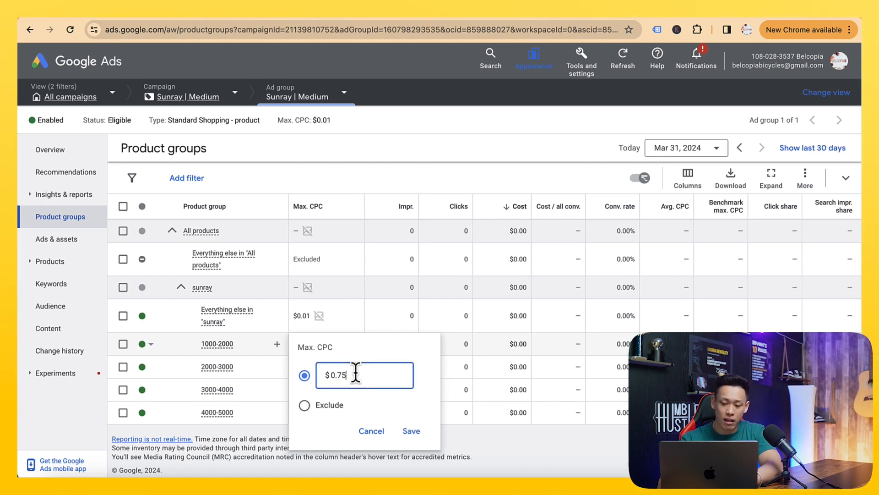
type(".75")
key("Return")
left_click(343, 369)
key("BackSpace")
key("BackSpace")
type("85")
Set the max. CPC in Sunray | Medium to $1.10 for the 3000-4000 product group and $1.25 for 4000-5000.
left_click(337, 394)
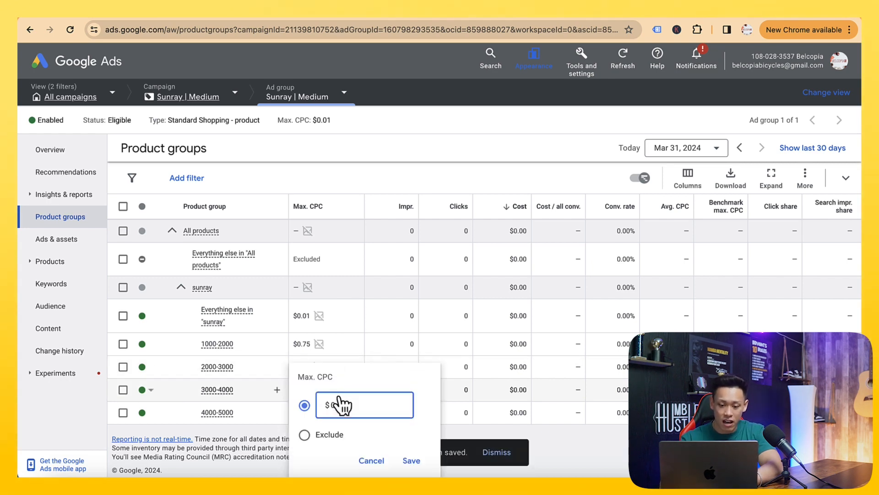
key("BackSpace")
key("BackSpace")
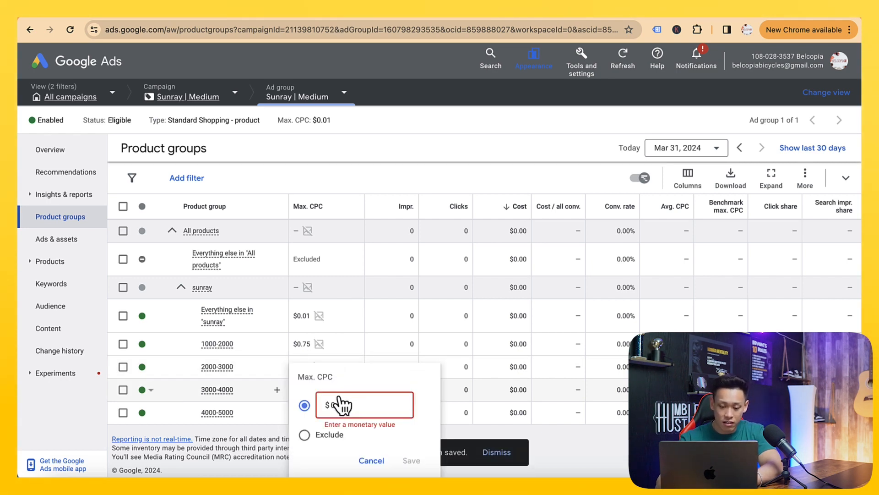
key("BackSpace")
key("BackSpace")
type("1.10")
key("Return")
left_click(336, 418)
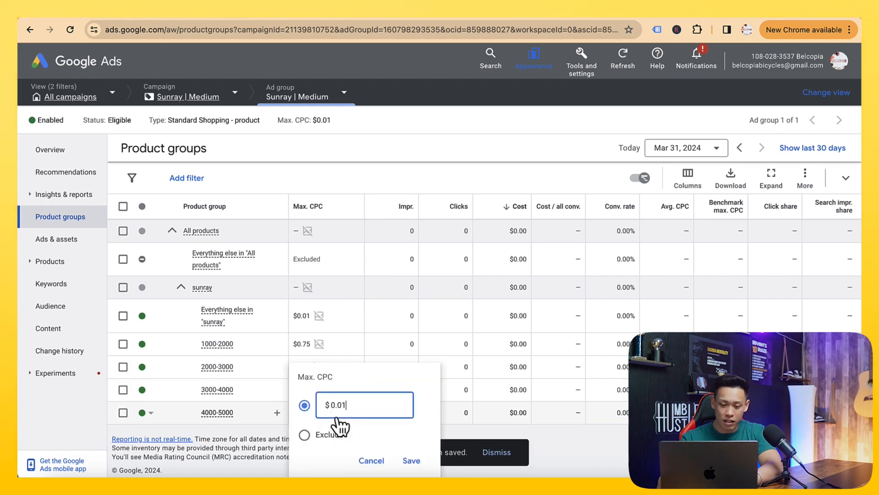
type("1.25")
key("Return")
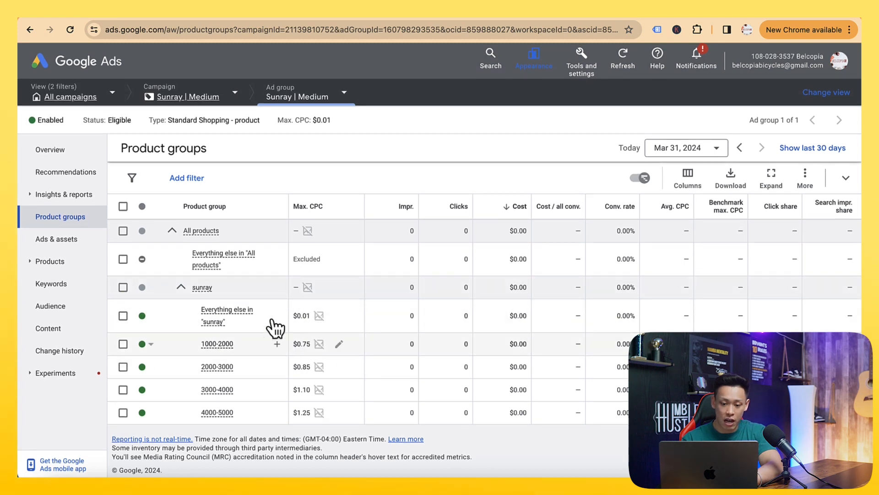
Check the product eligibility of the 1000-2000, 2000-3000 and 3000-4000 groups and review the list of products in 3000-4000.
mouse_move(240, 316)
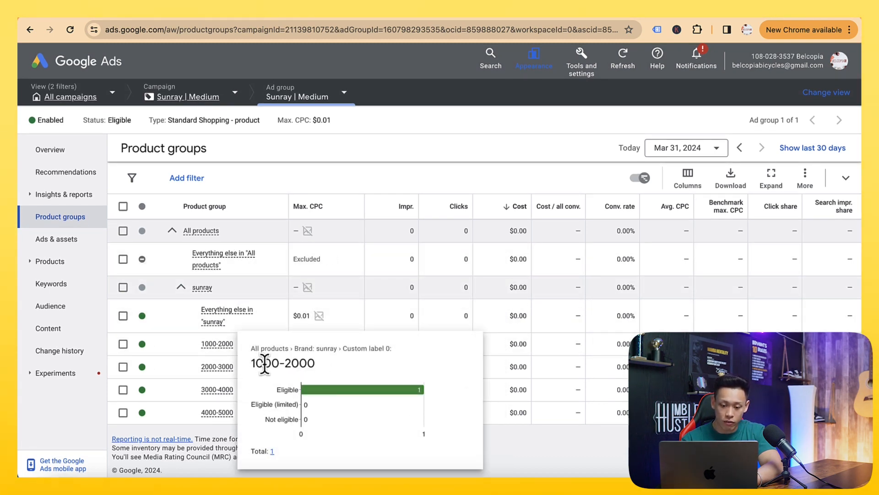
mouse_move(212, 369)
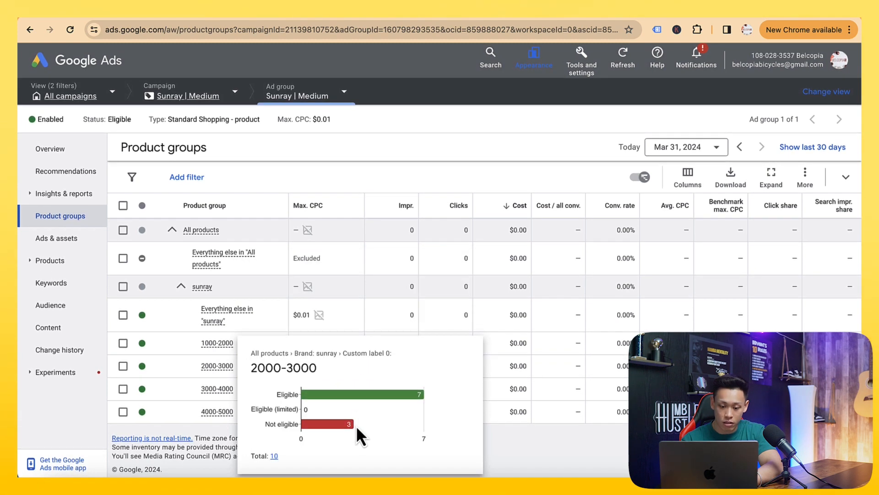
mouse_move(225, 385)
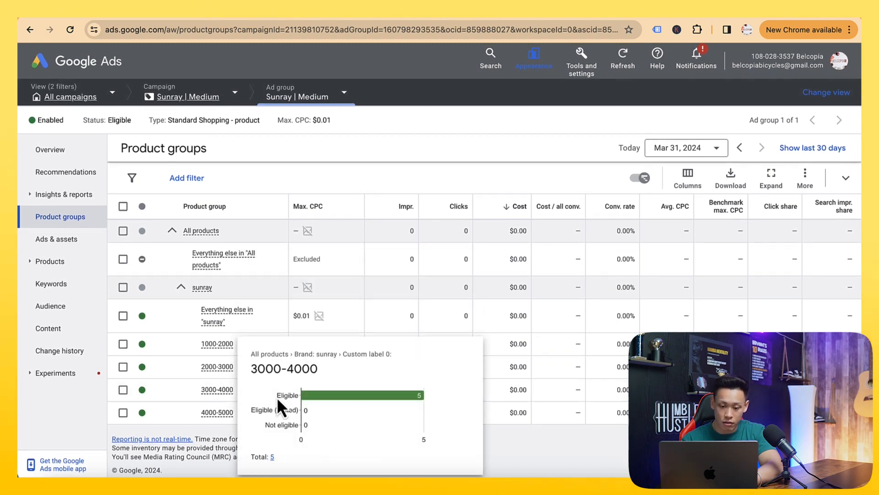
left_click(272, 457)
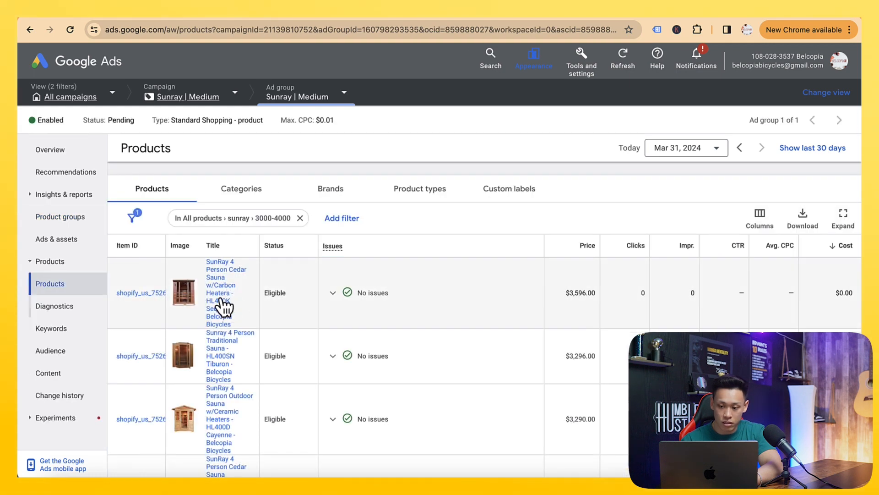
scroll(578, 369, "down", 5)
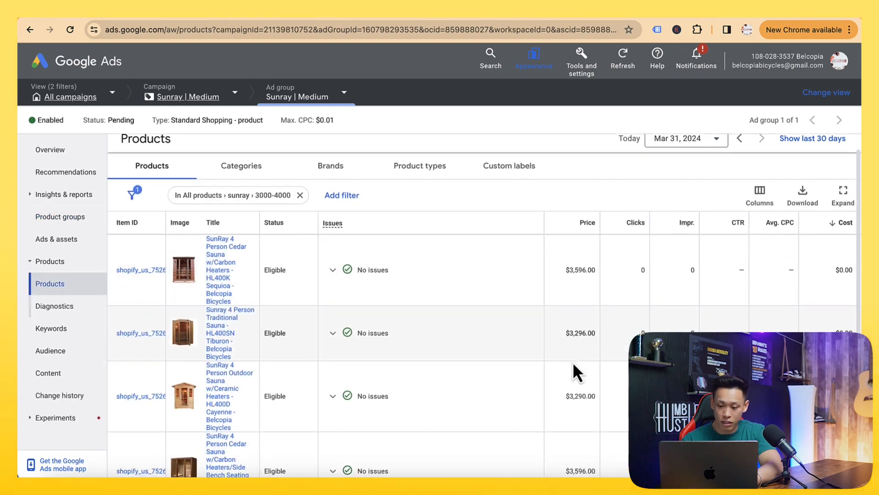
scroll(572, 362, "up", 5)
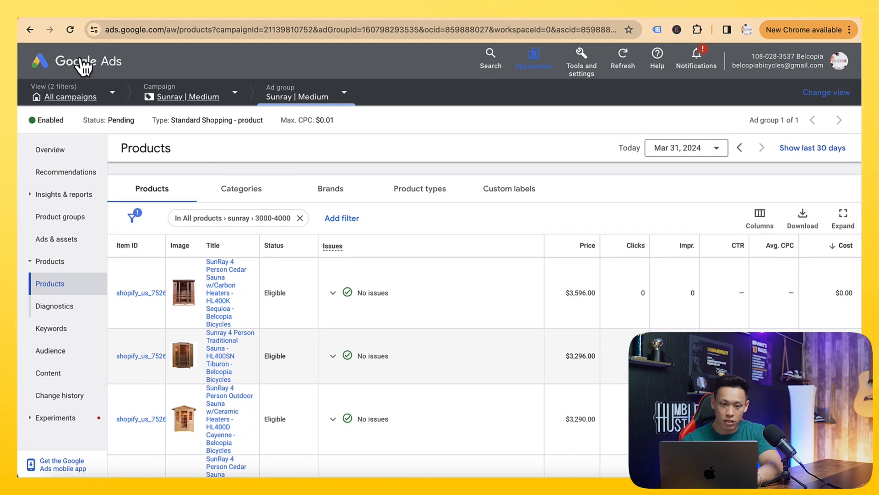
Return to the campaign list, open the product groups of the Sunray | Low ad group and expand the sunray group.
left_click(83, 64)
left_click(69, 222)
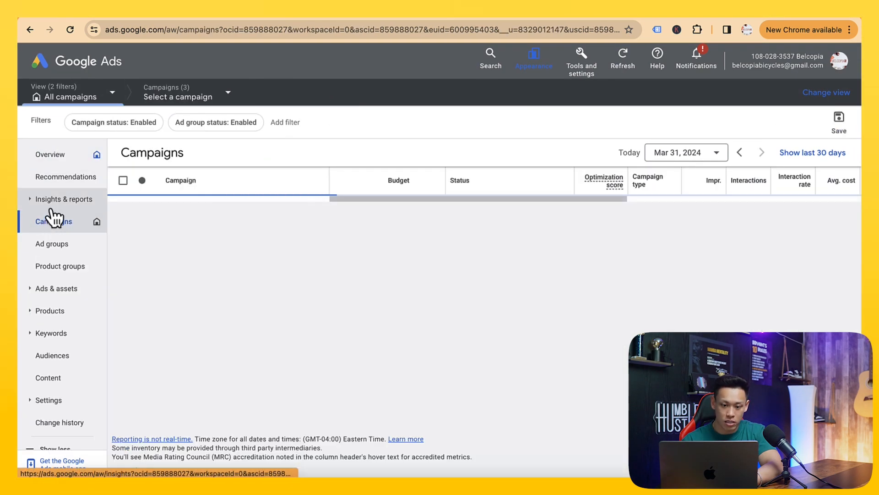
left_click(203, 290)
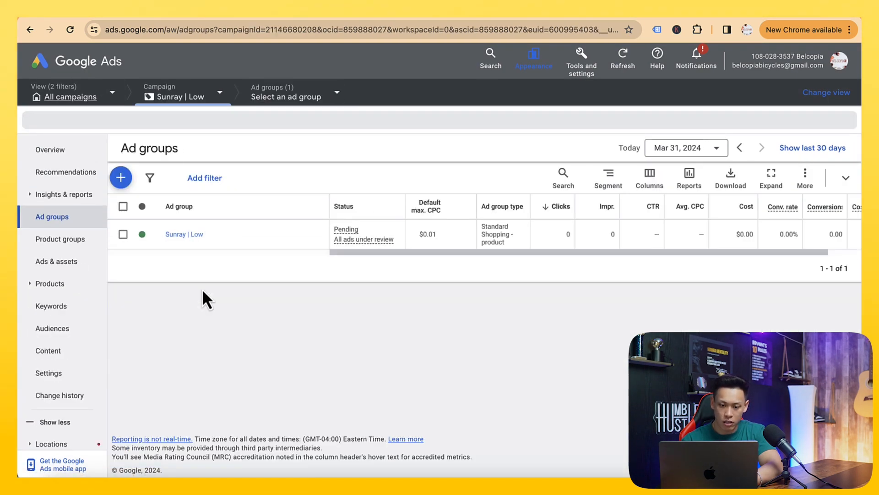
left_click(183, 234)
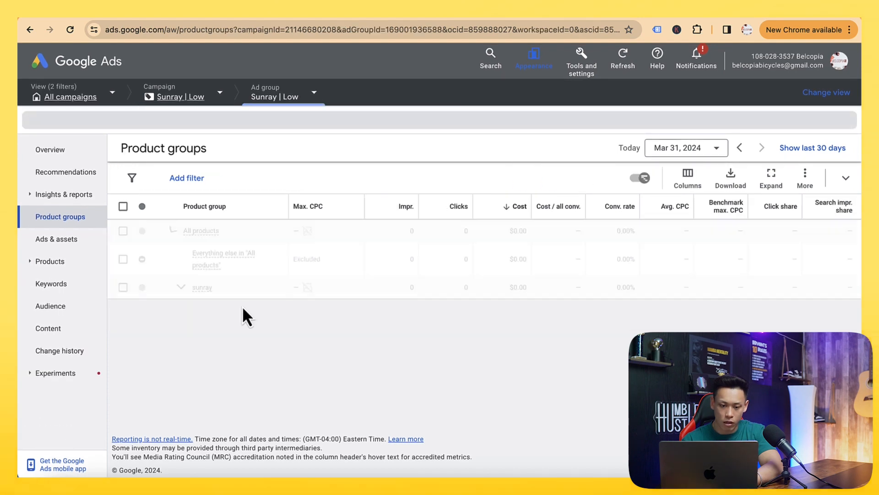
left_click(192, 293)
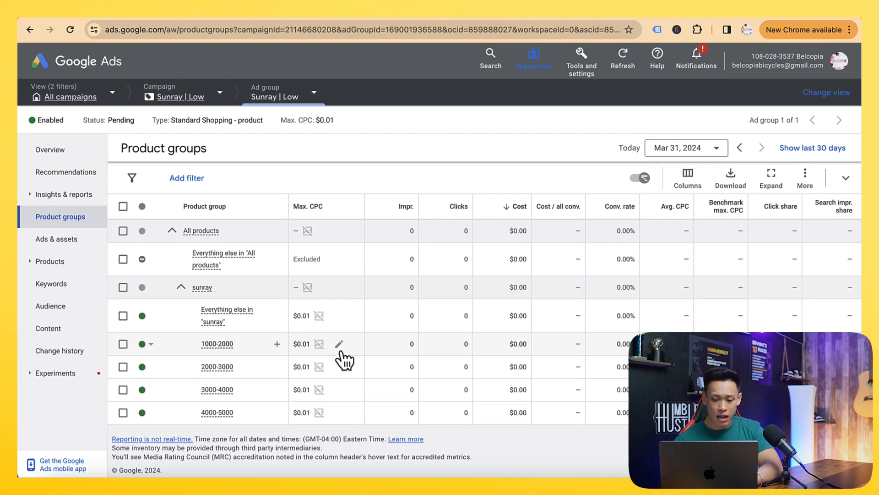
Set the max. CPC in Sunray | Low to $1.50 for the 1000-2000 product group and $1.75 for 2000-3000.
left_click(339, 344)
type("1.50")
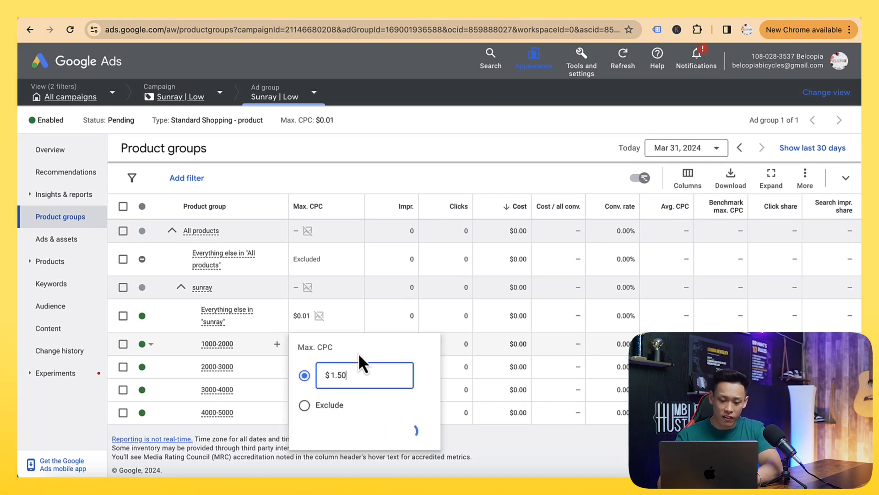
key("Return")
left_click(340, 371)
type("1.75")
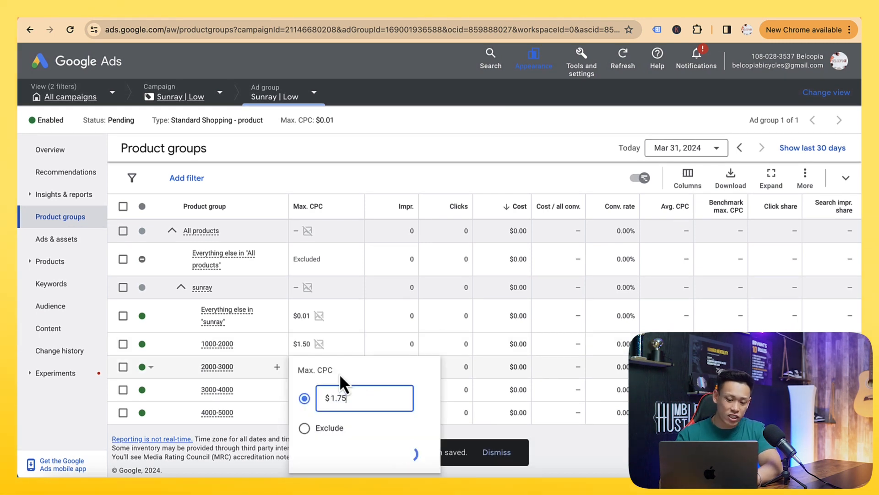
key("Return")
Set the max. CPC in Sunray | Low to $1.85 for the 3000-4000 product group and $2.00 for 4000-5000.
left_click(339, 391)
type("1.80")
key("Return")
left_click(339, 412)
type("2")
key("Return")
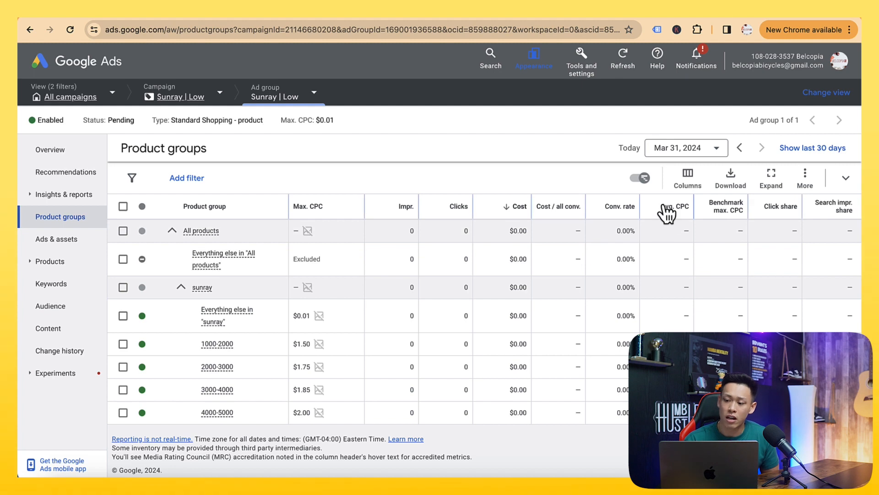
mouse_move(663, 206)
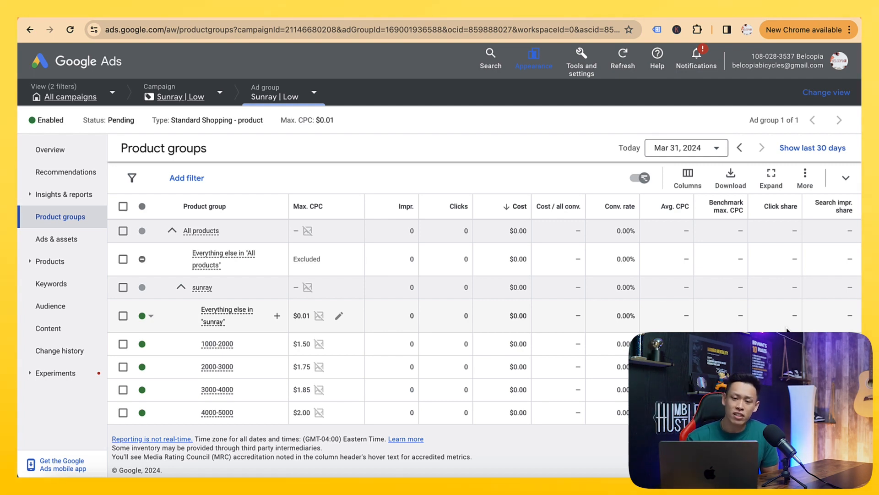
left_click(58, 156)
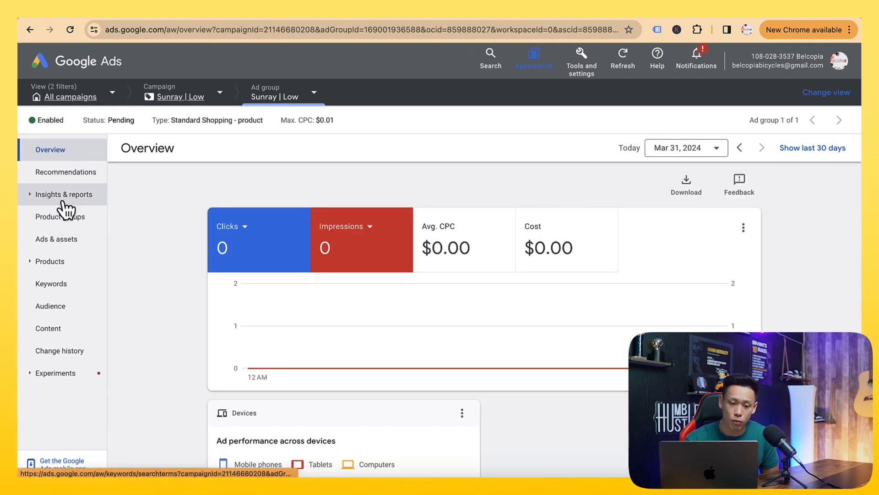
left_click(62, 194)
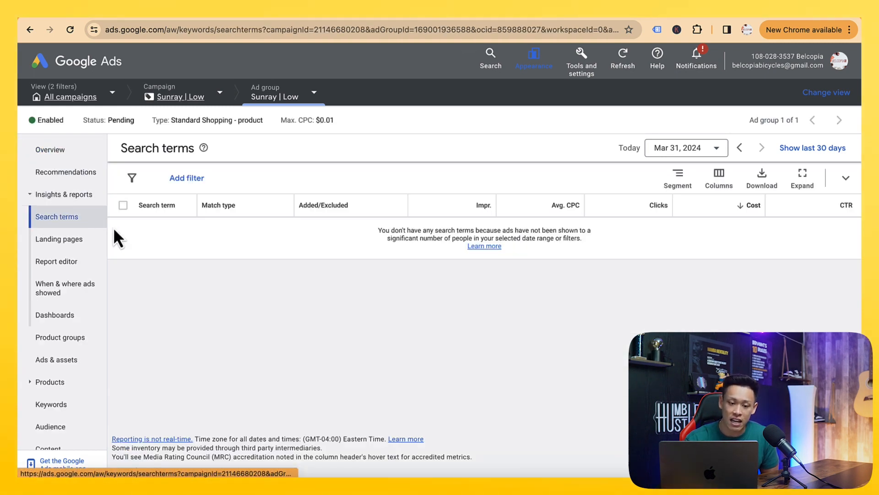
left_click(57, 152)
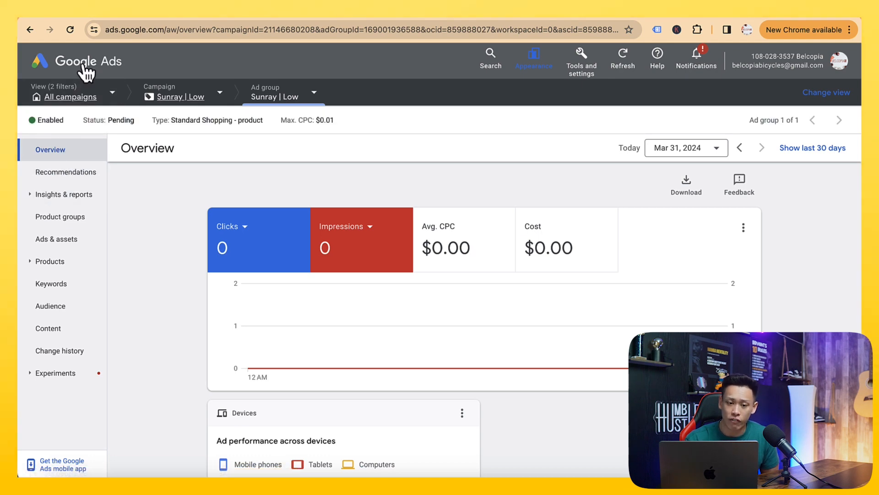
Leave the Sunray | Low ad group and return to the list of all campaigns.
left_click(82, 94)
left_click(579, 73)
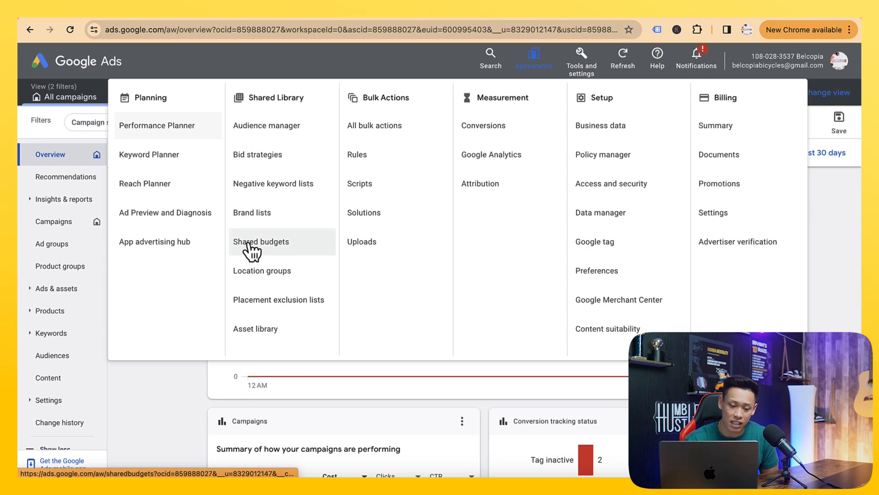
left_click(62, 222)
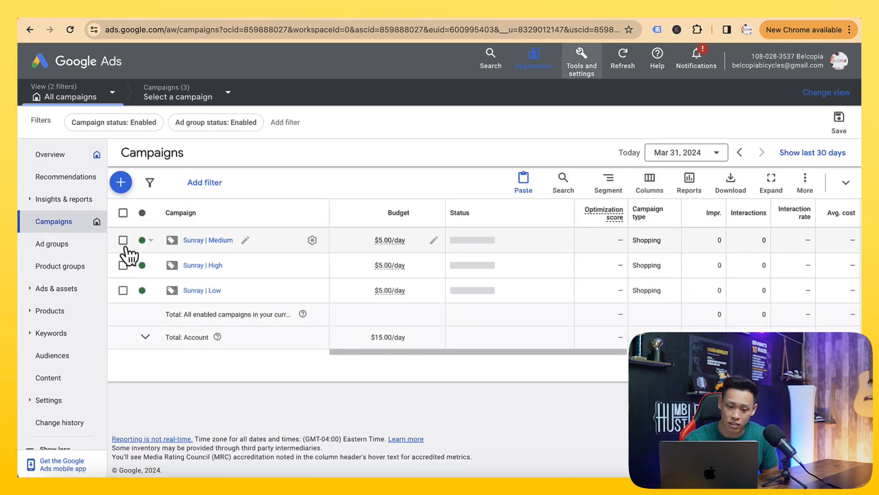
left_click(123, 240)
left_click(123, 265)
left_click(123, 290)
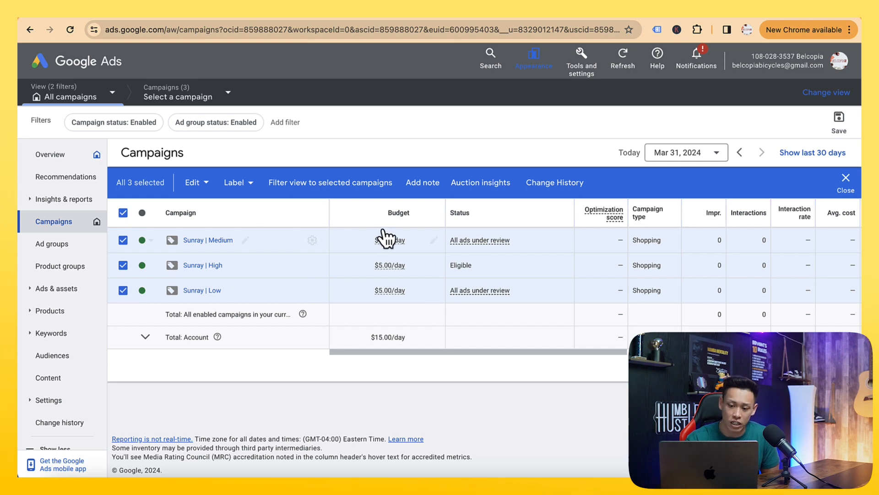
mouse_move(391, 265)
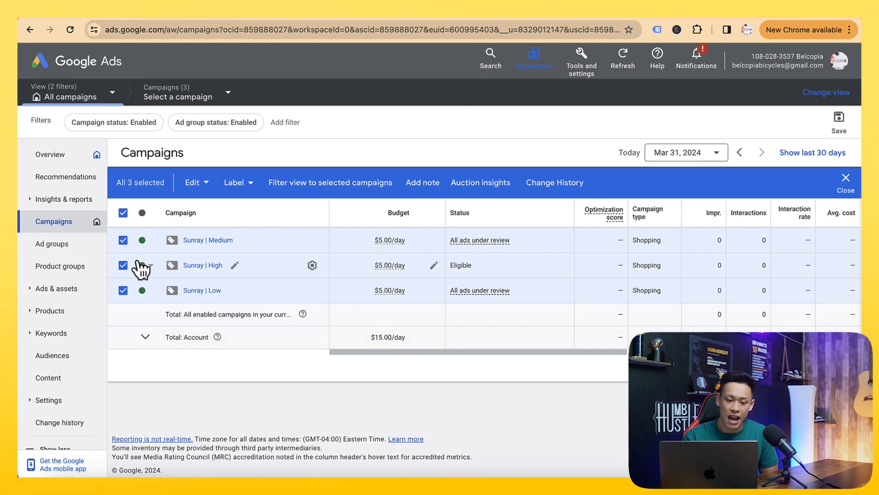
left_click(123, 213)
left_click(123, 213)
left_click(123, 213)
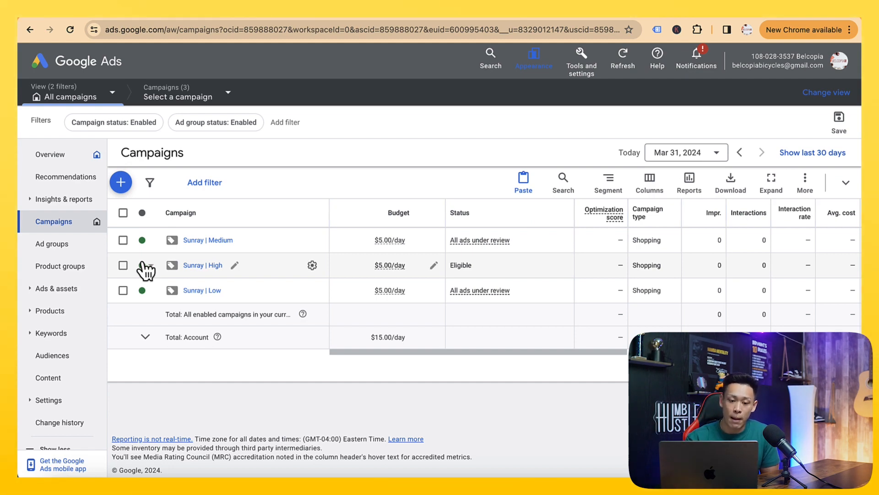
left_click(123, 212)
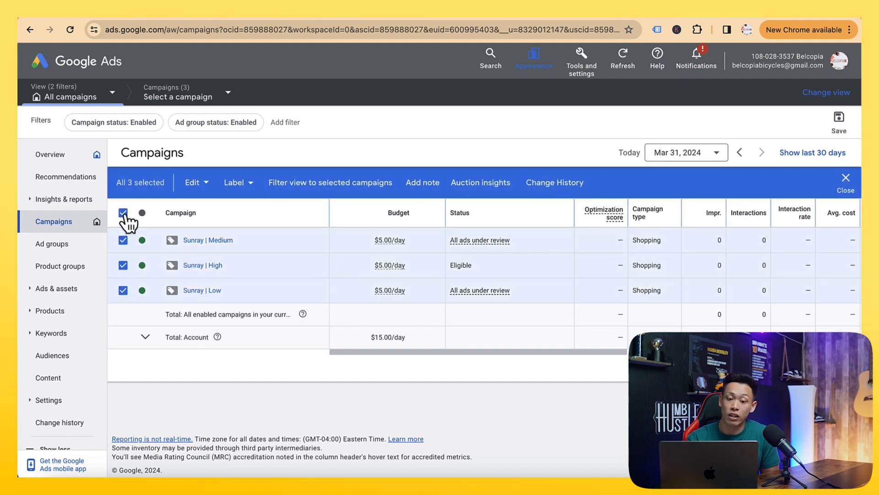
left_click(122, 213)
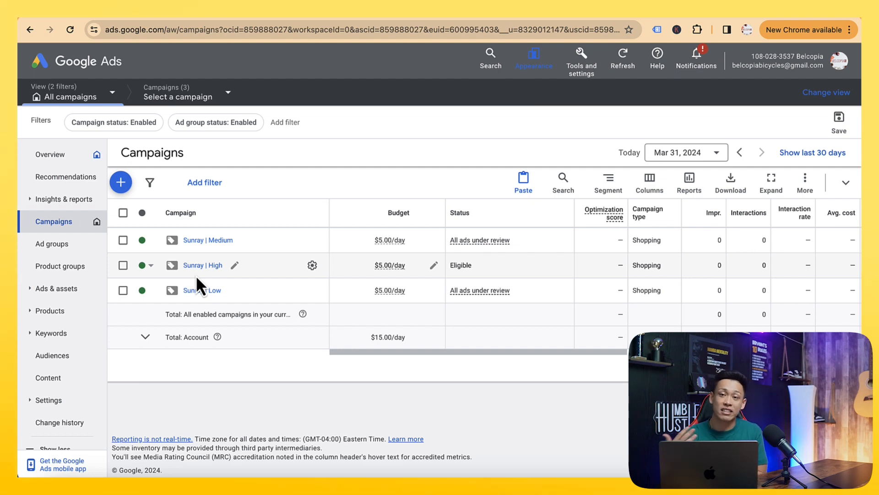
Open the search terms report covering all campaigns in the account.
left_click(63, 199)
left_click(71, 270)
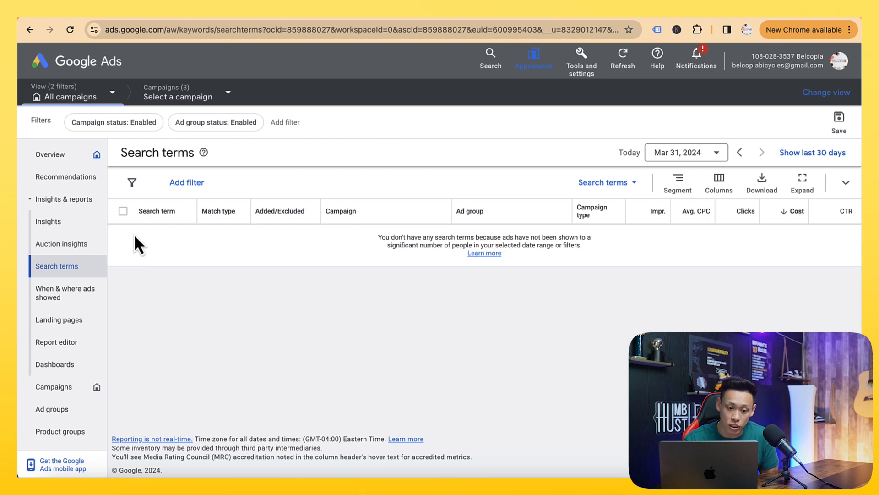